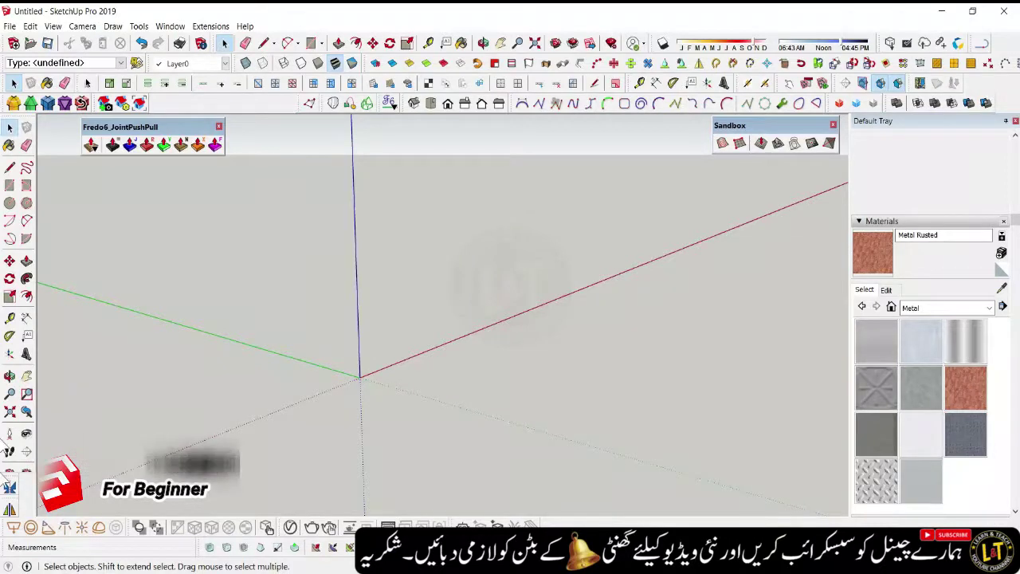
- Dock the floating Fredo6_JointPushPull toolbar into the top toolbar row
{"action": "left_click_drag", "start_coordinate": [163, 127], "coordinate": [207, 109]}
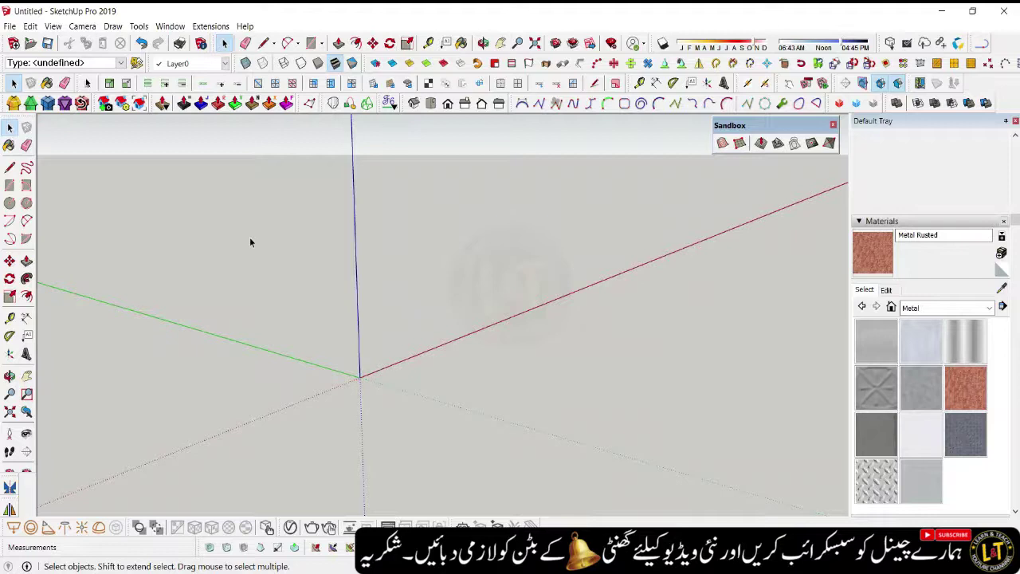
- Place a screen note near the top-left reading '1.. FFD Plugin' and '2.. 1001 Bit Pro Plugin' on two lines
{"action": "left_click", "coordinate": [26, 335]}
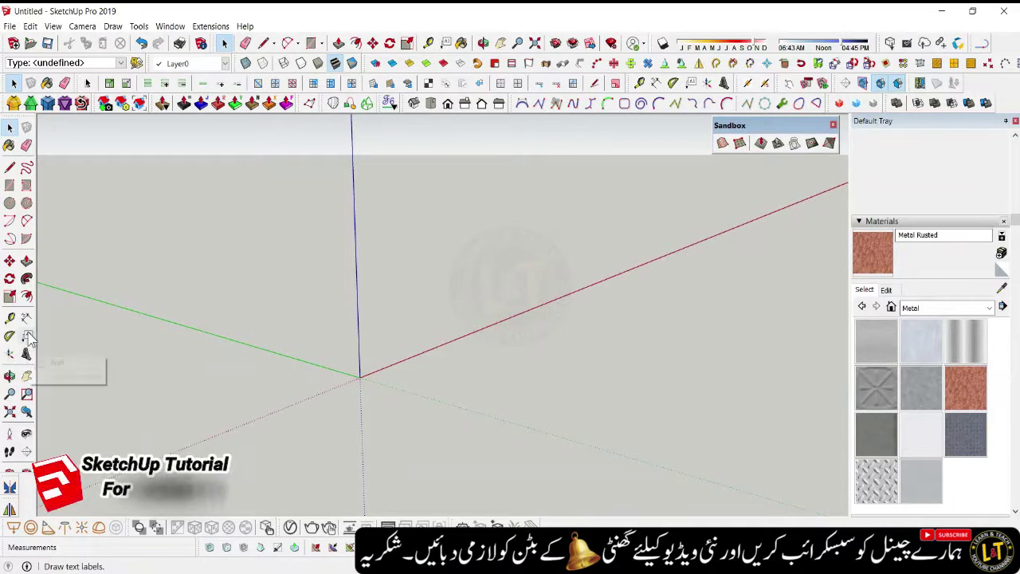
{"action": "left_click", "coordinate": [88, 159]}
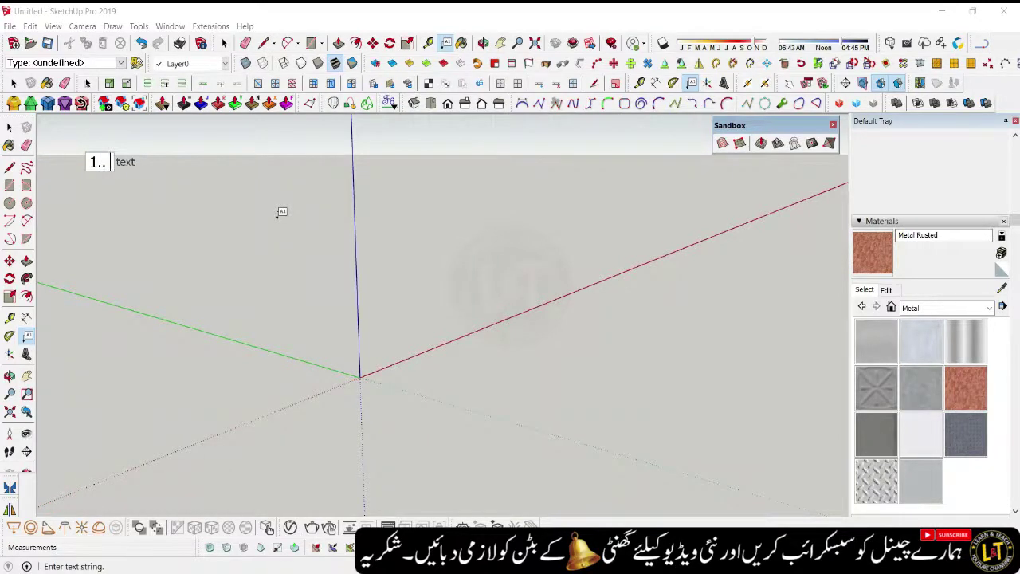
{"action": "type", "text": "FFD"}
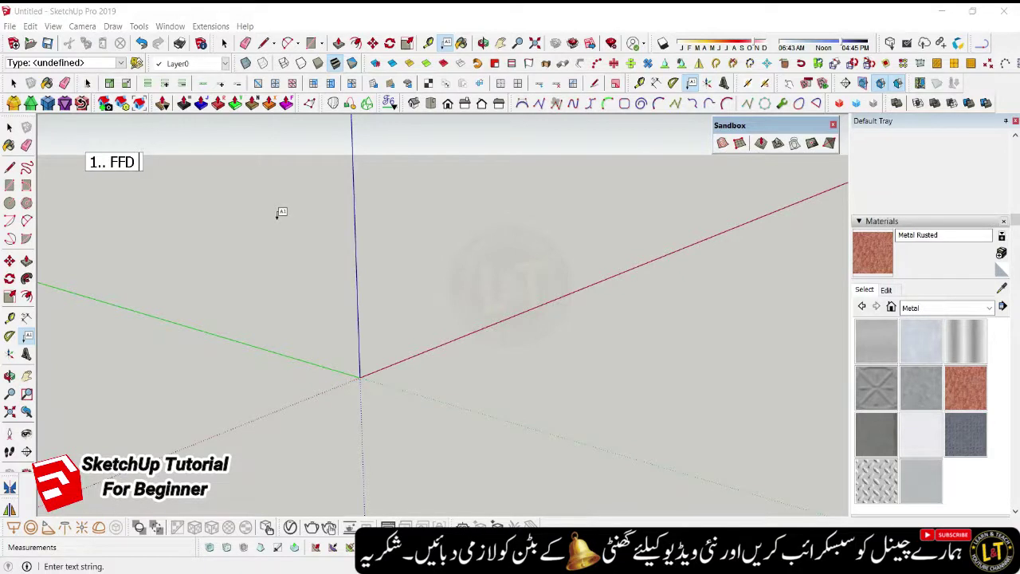
{"action": "type", "text": " Plugin"}
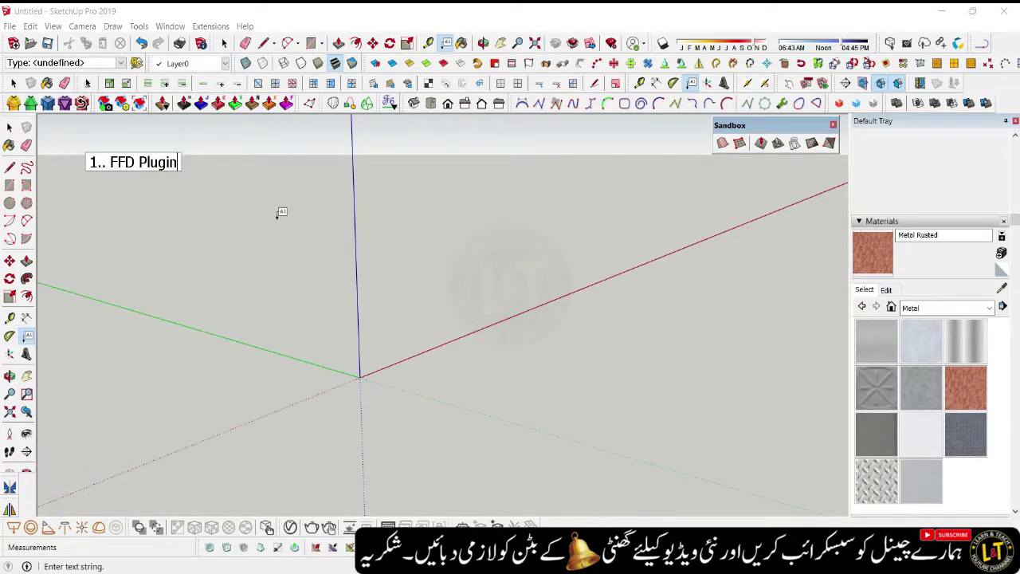
{"action": "key", "text": "Return"}
{"action": "type", "text": "2"}
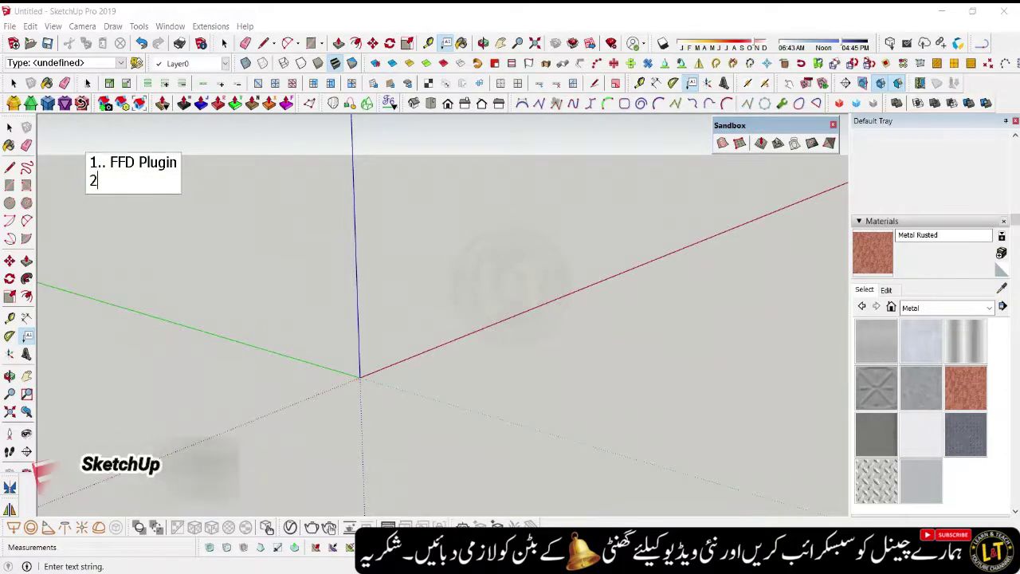
{"action": "type", "text": ".. "}
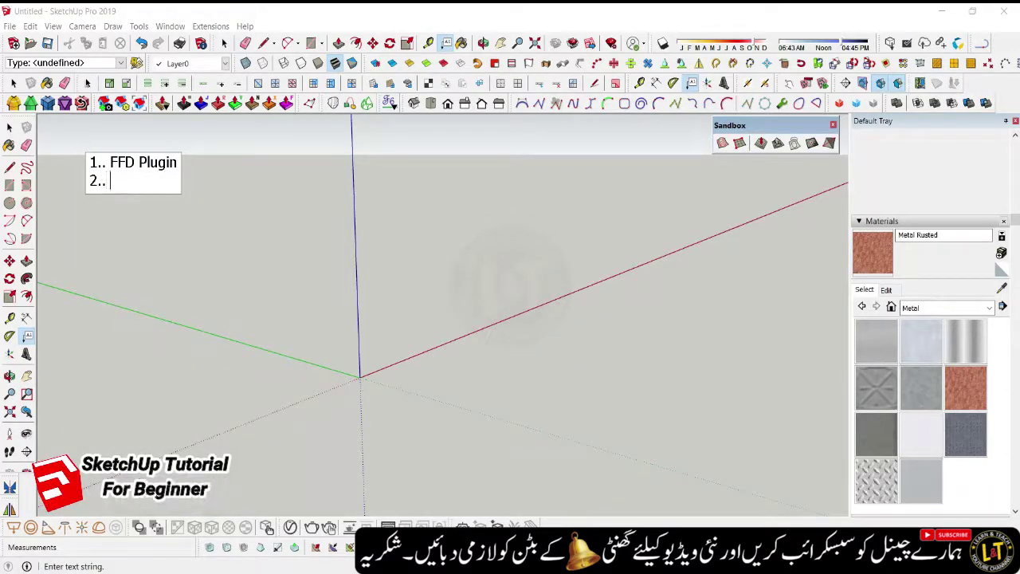
{"action": "type", "text": "100"}
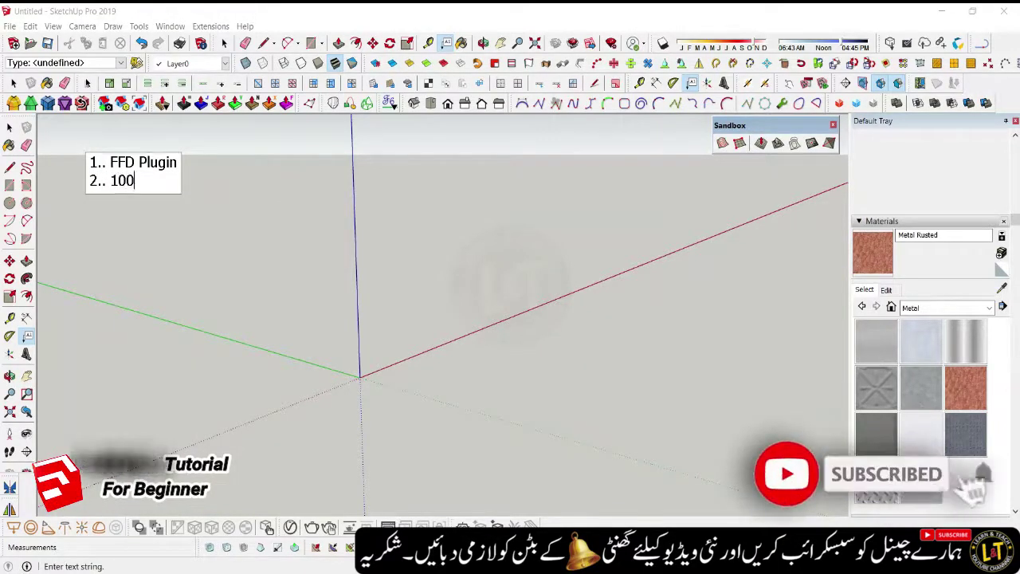
{"action": "type", "text": "1 Bit"}
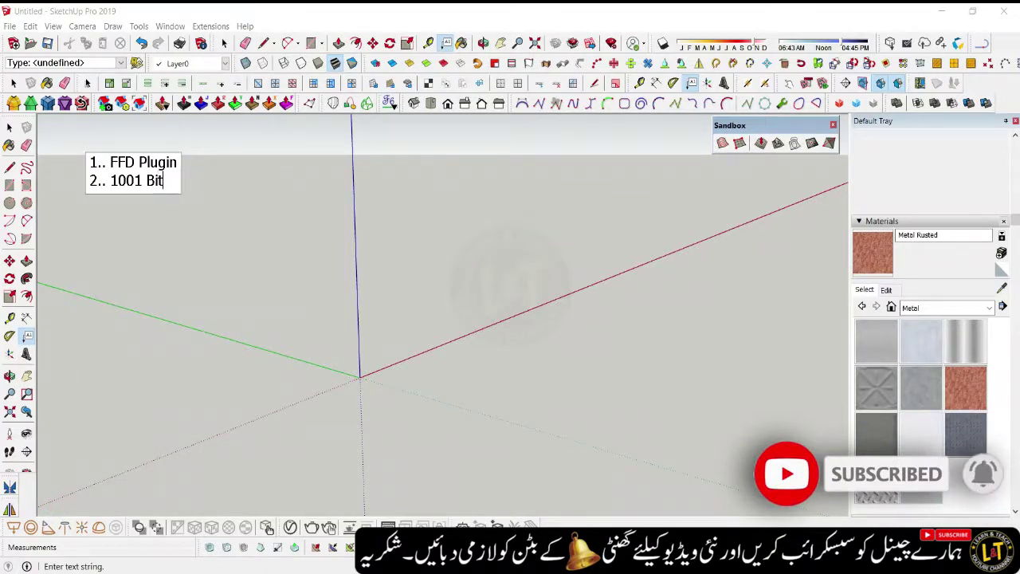
{"action": "type", "text": " P"}
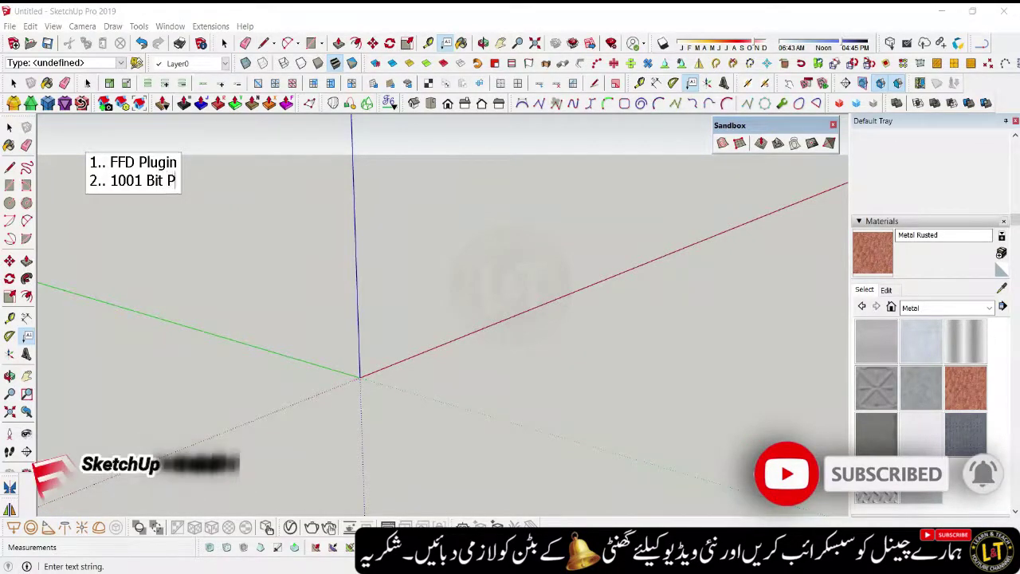
{"action": "type", "text": "ro Plug"}
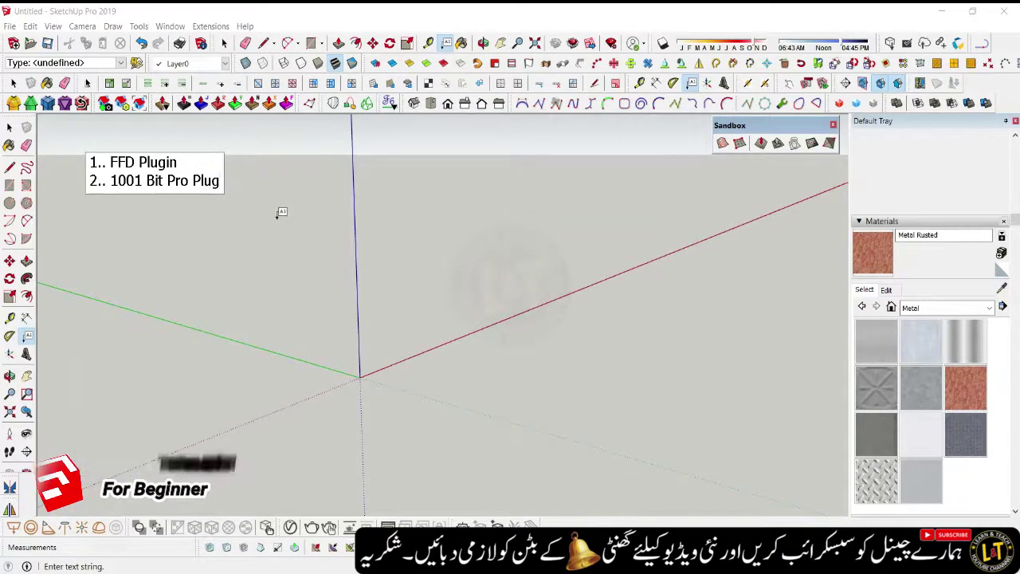
{"action": "type", "text": "in"}
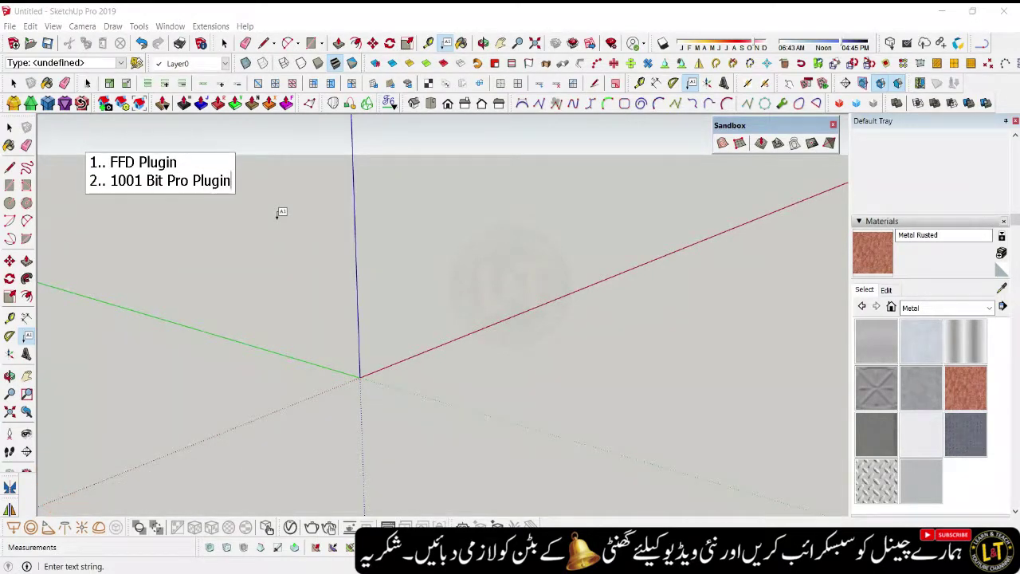
{"action": "left_click", "coordinate": [167, 252]}
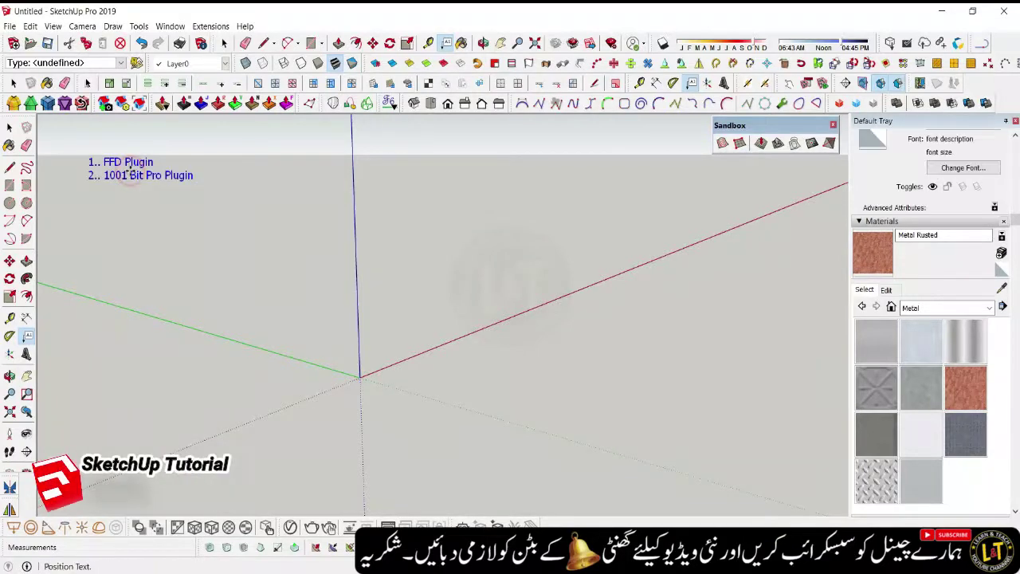
- Drag the plugin note into the top-left corner and change its font size to 24
{"action": "left_click_drag", "start_coordinate": [101, 169], "coordinate": [106, 137]}
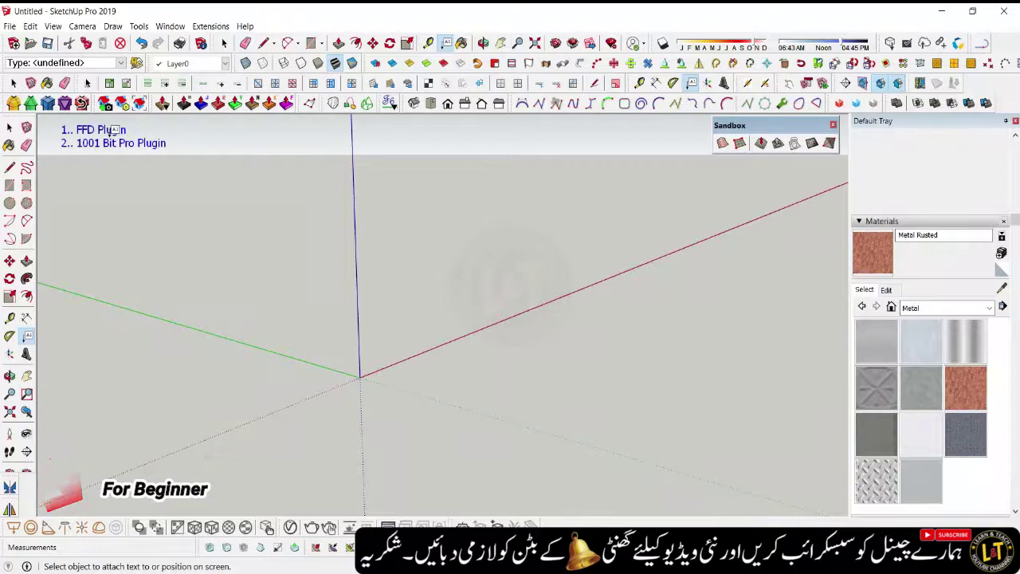
{"action": "key", "text": "space"}
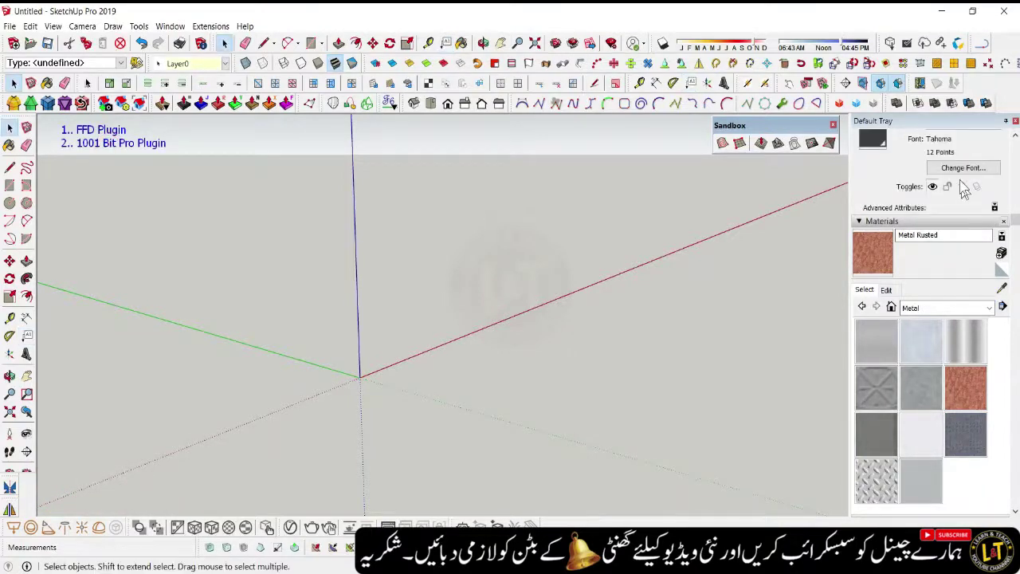
{"action": "left_click", "coordinate": [962, 168]}
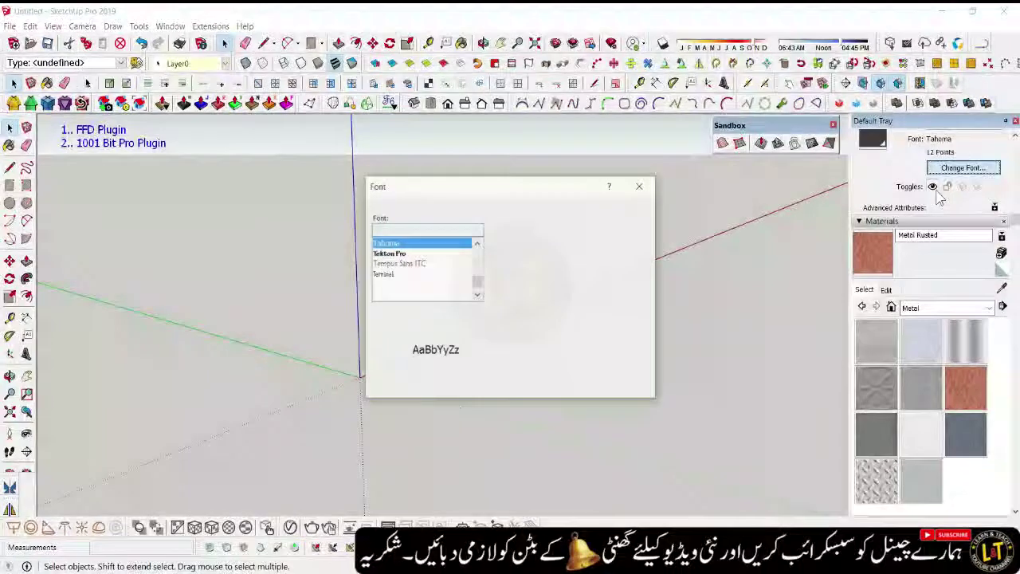
{"action": "left_click", "coordinate": [544, 294]}
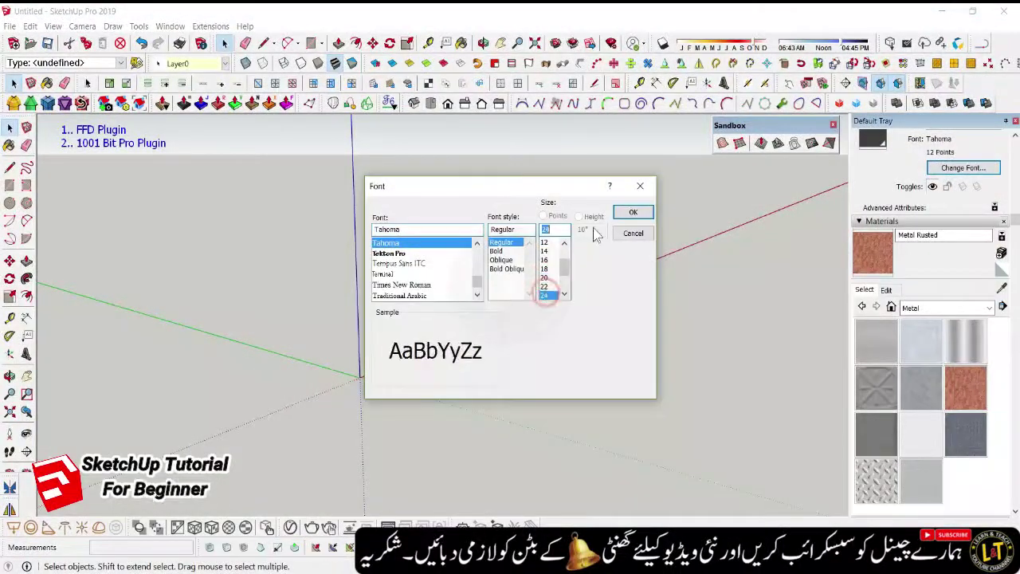
{"action": "left_click", "coordinate": [626, 214]}
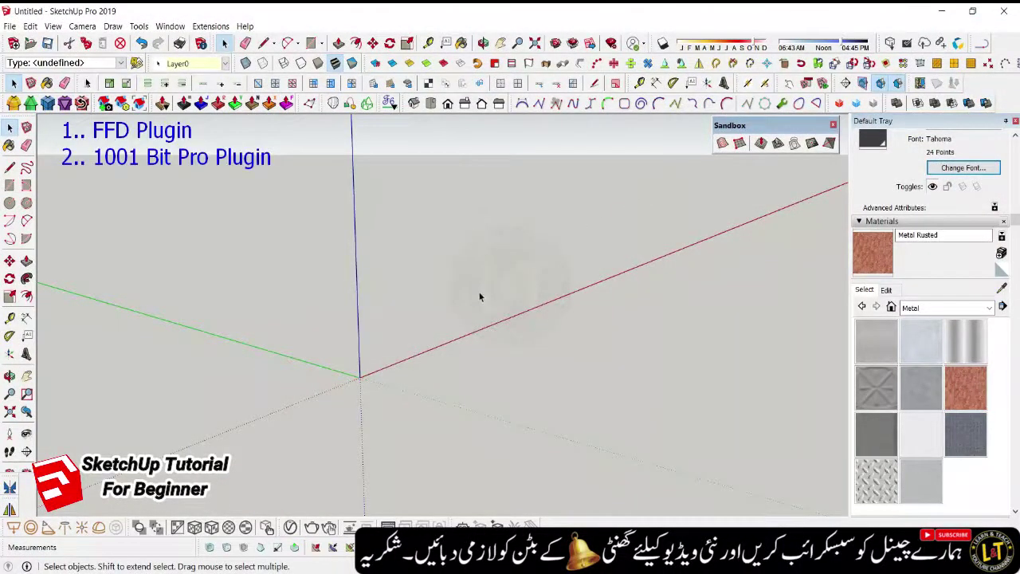
{"action": "scroll", "coordinate": [488, 282], "scroll_direction": "down", "scroll_amount": 2}
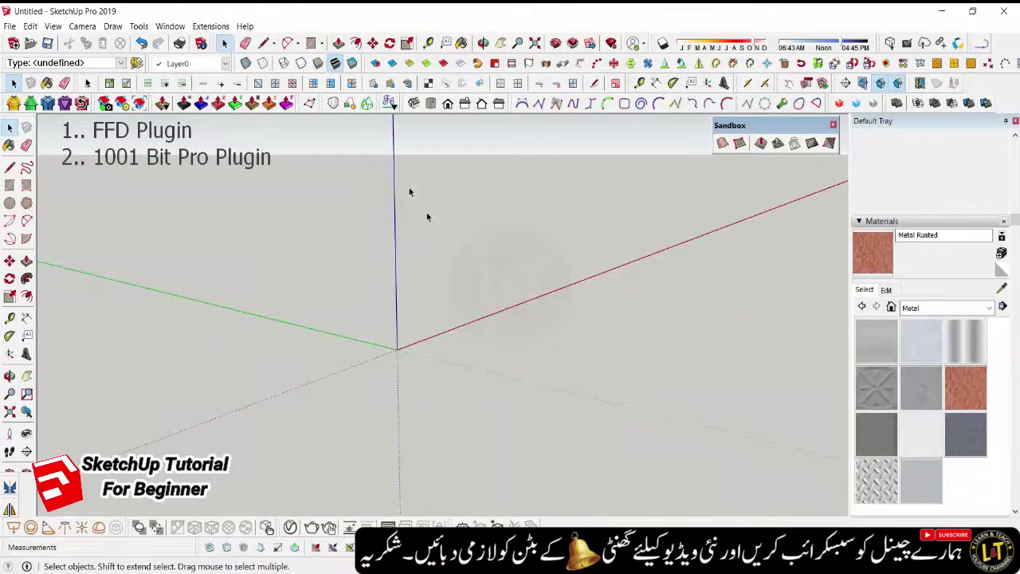
- Draw a 4 by 4 rectangle with its first corner at the origin
{"action": "left_click", "coordinate": [9, 185]}
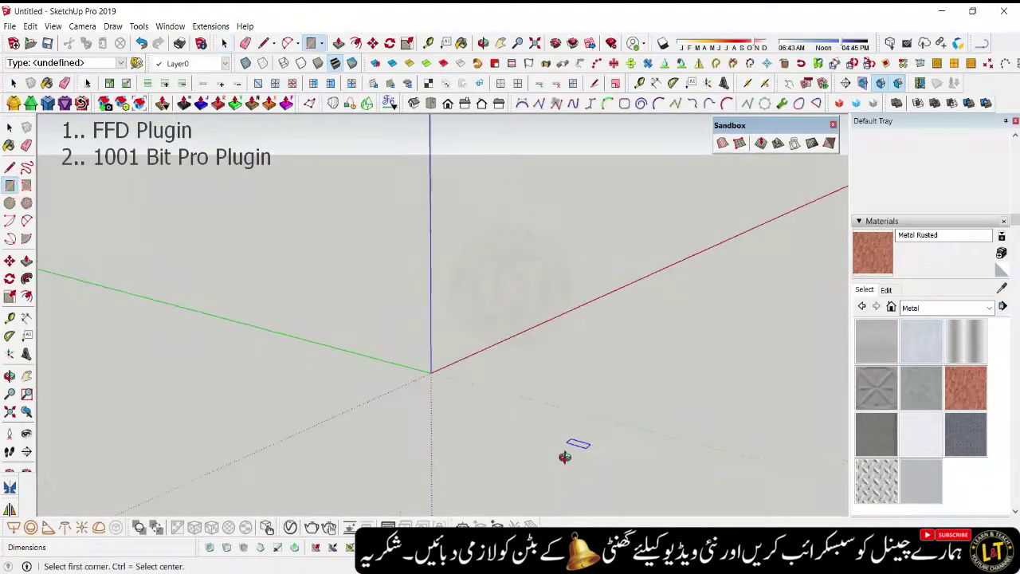
{"action": "middle_click_drag", "start_coordinate": [579, 453], "coordinate": [505, 471]}
{"action": "middle_click_drag", "start_coordinate": [540, 211], "coordinate": [502, 299]}
{"action": "left_click", "coordinate": [502, 299]}
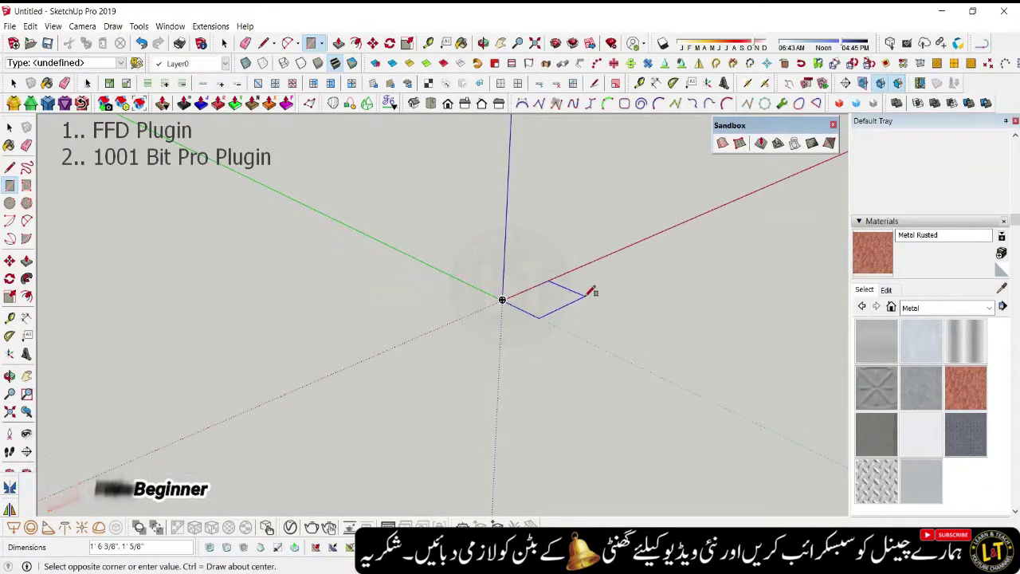
{"action": "type", "text": "4,4"}
{"action": "key", "text": "Return"}
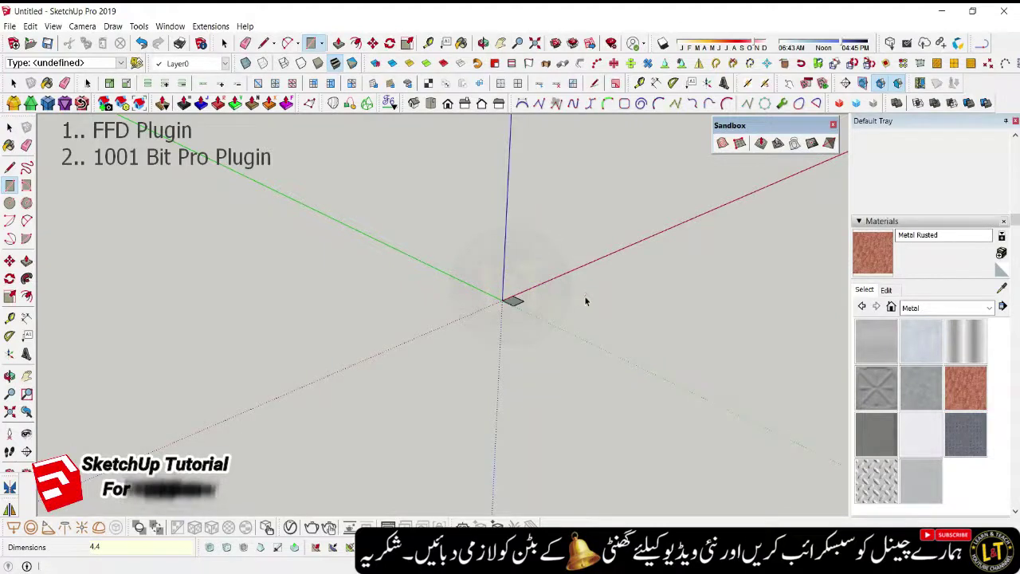
- Select the rectangle and make it a component named 'Co'
{"action": "key", "text": "space"}
{"action": "left_click_drag", "start_coordinate": [481, 287], "coordinate": [542, 344]}
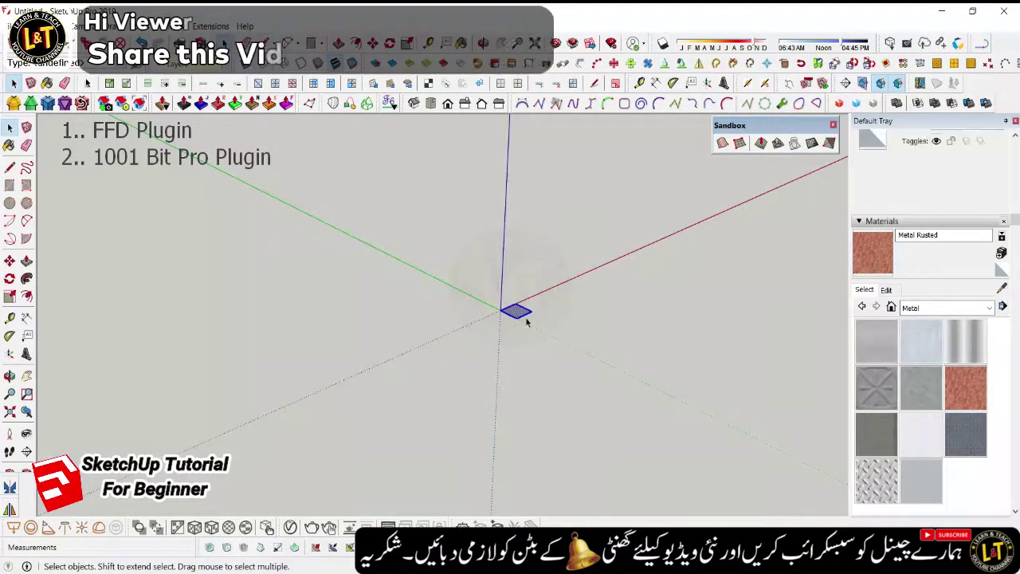
{"action": "right_click", "coordinate": [524, 311]}
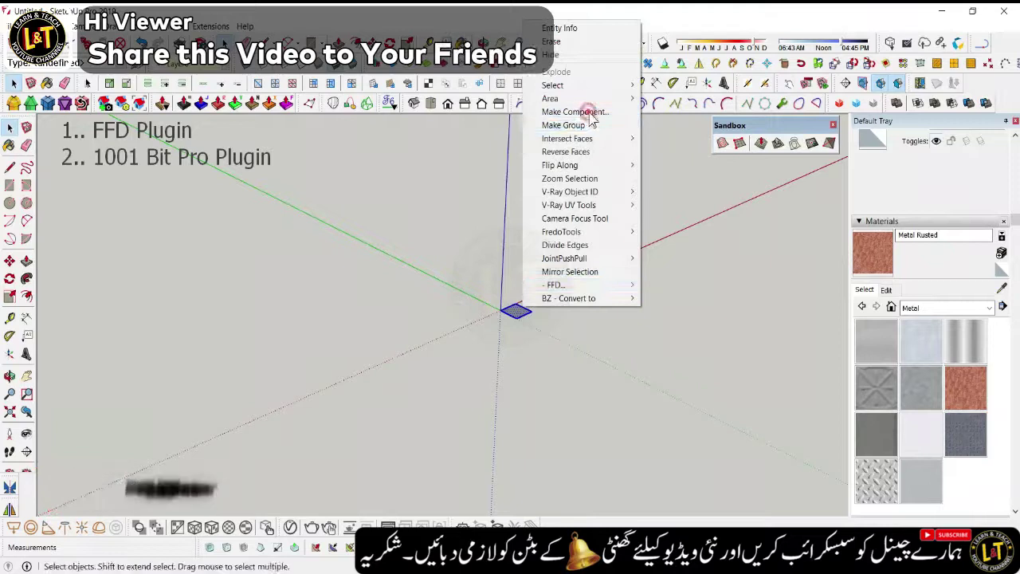
{"action": "left_click", "coordinate": [591, 111]}
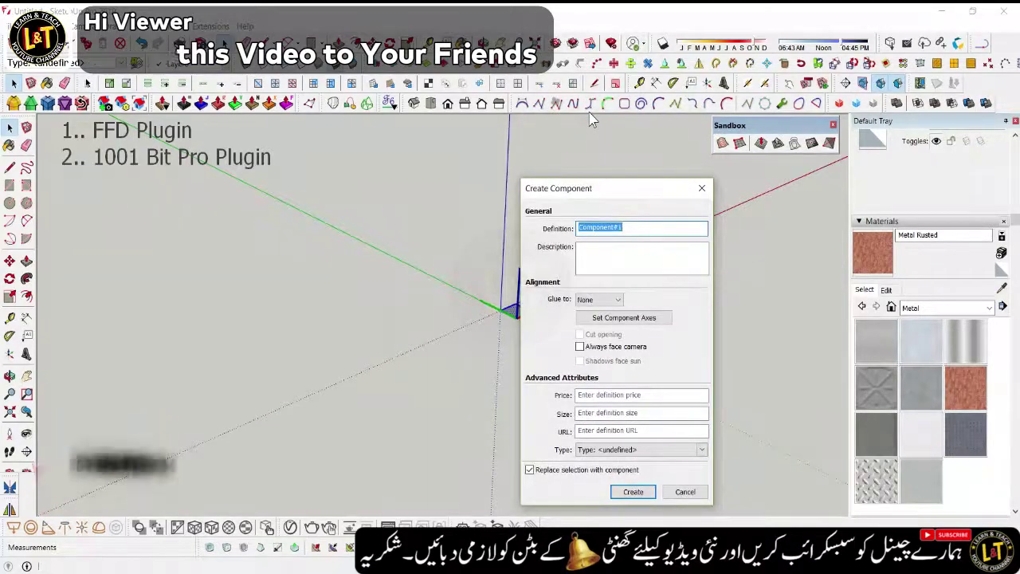
{"action": "type", "text": "Commlan"}
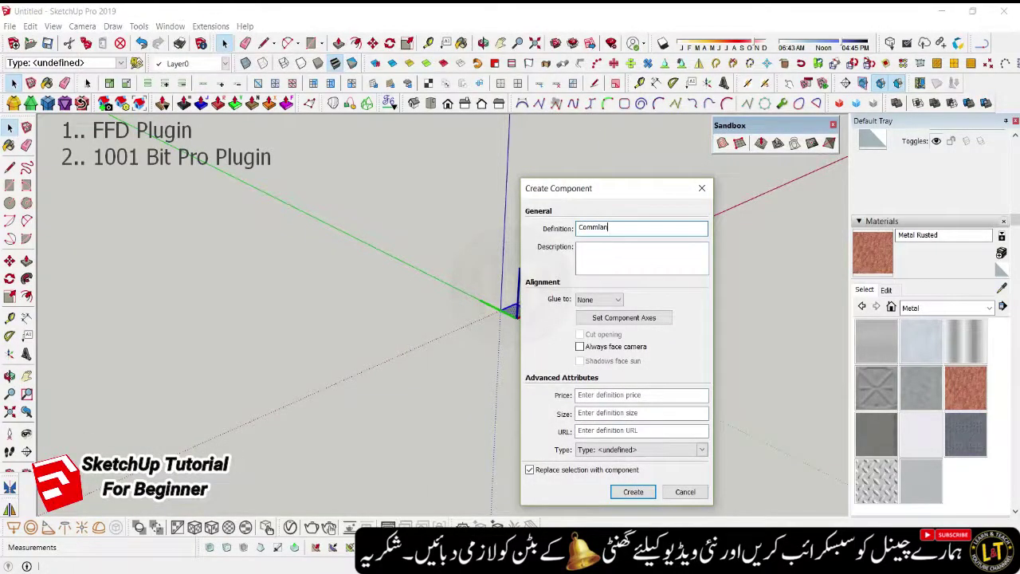
{"action": "key", "text": "Return"}
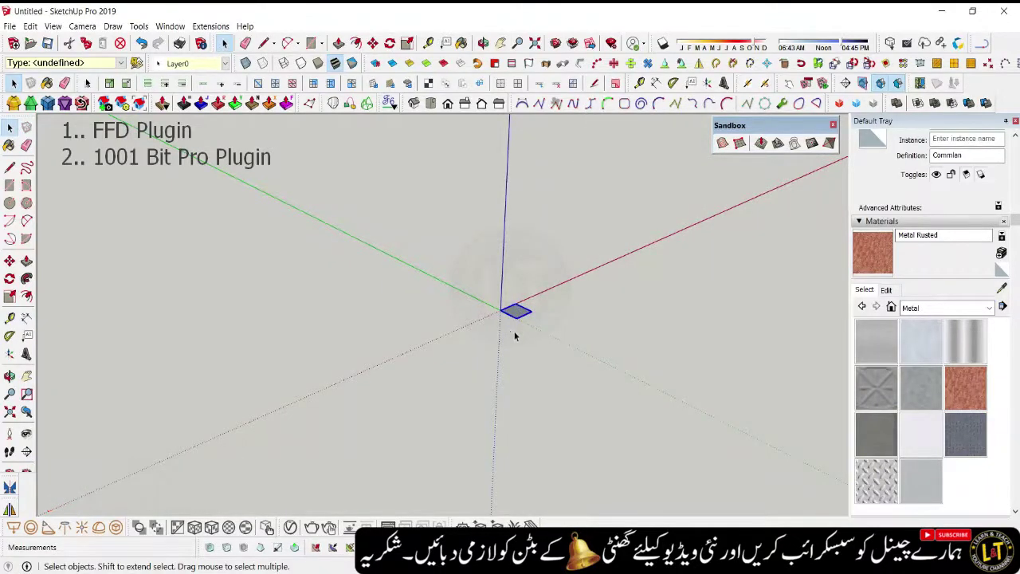
- Copy the square pad component along the red axis
{"action": "key", "text": "m"}
{"action": "left_click", "coordinate": [515, 314]}
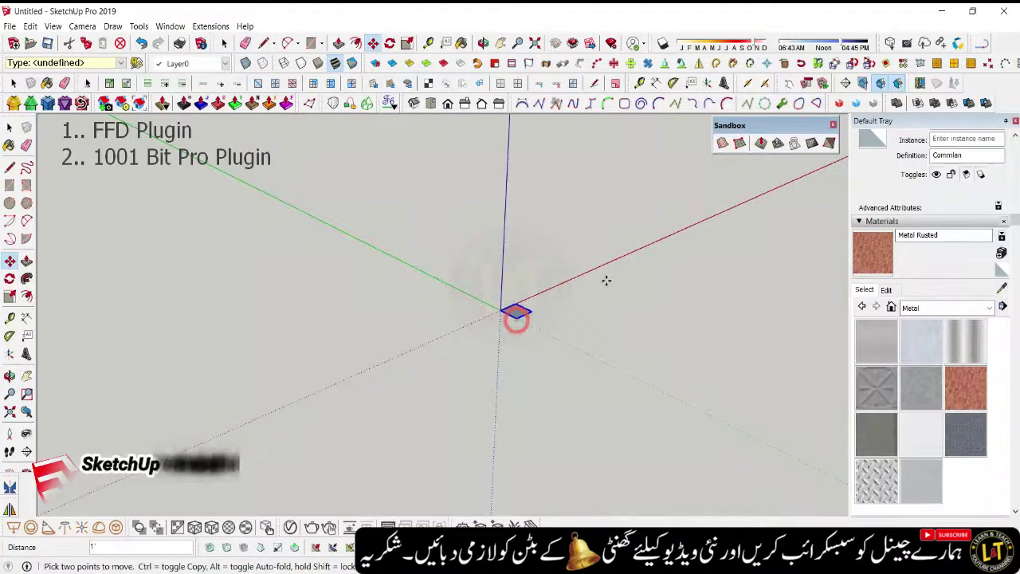
{"action": "key", "text": "ctrl"}
{"action": "type", "text": "0"}
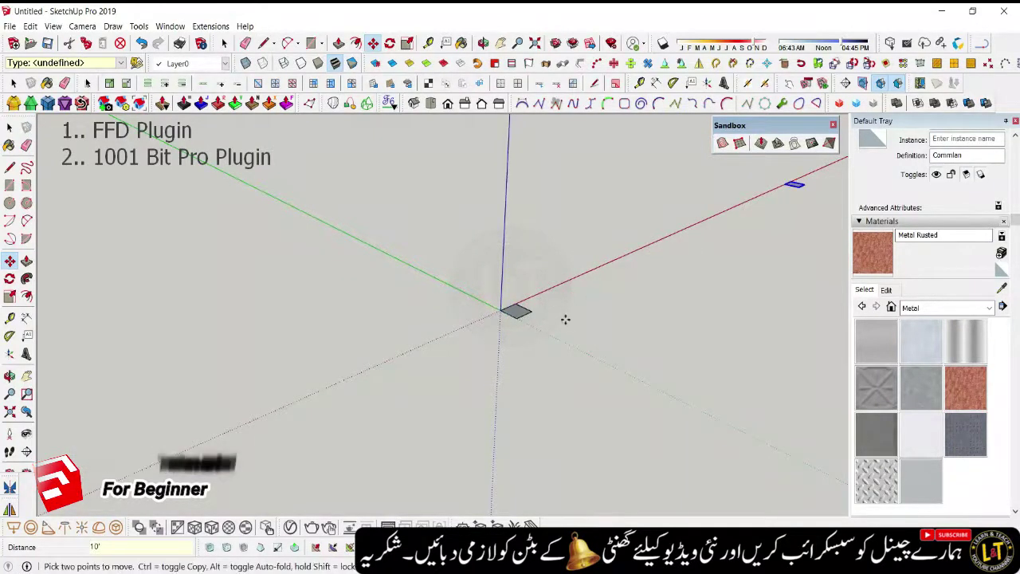
{"action": "key", "text": "space"}
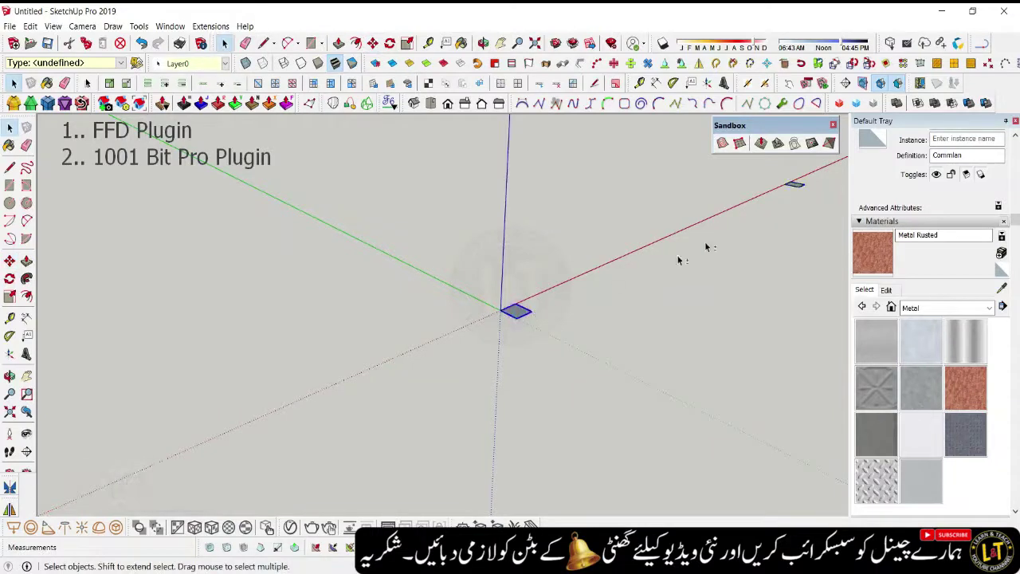
- Copy the original pad 4' along the green axis, then orbit to check the grid
{"action": "key", "text": "m"}
{"action": "left_click", "coordinate": [519, 320]}
{"action": "key", "text": "ctrl"}
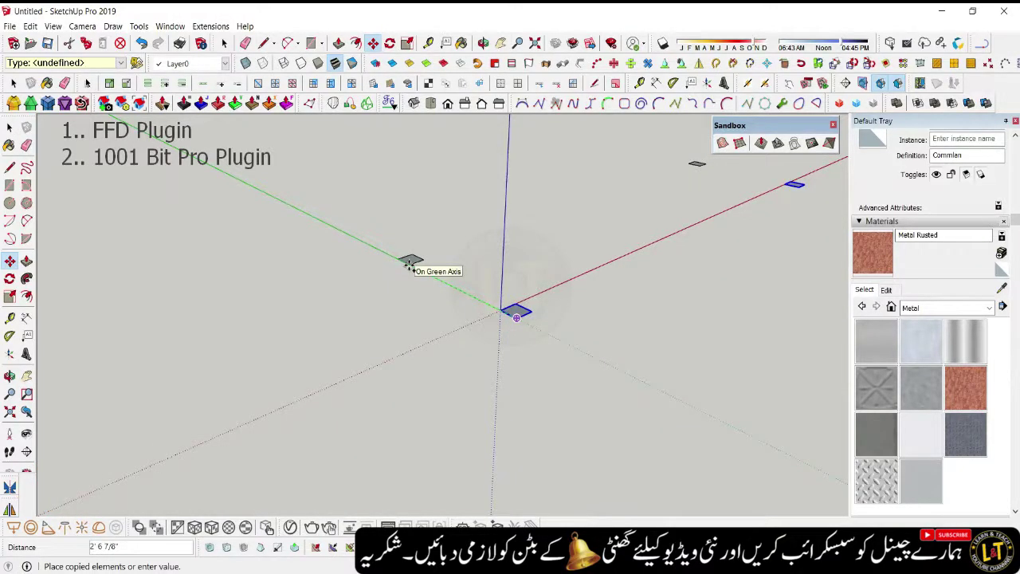
{"action": "type", "text": "4'"}
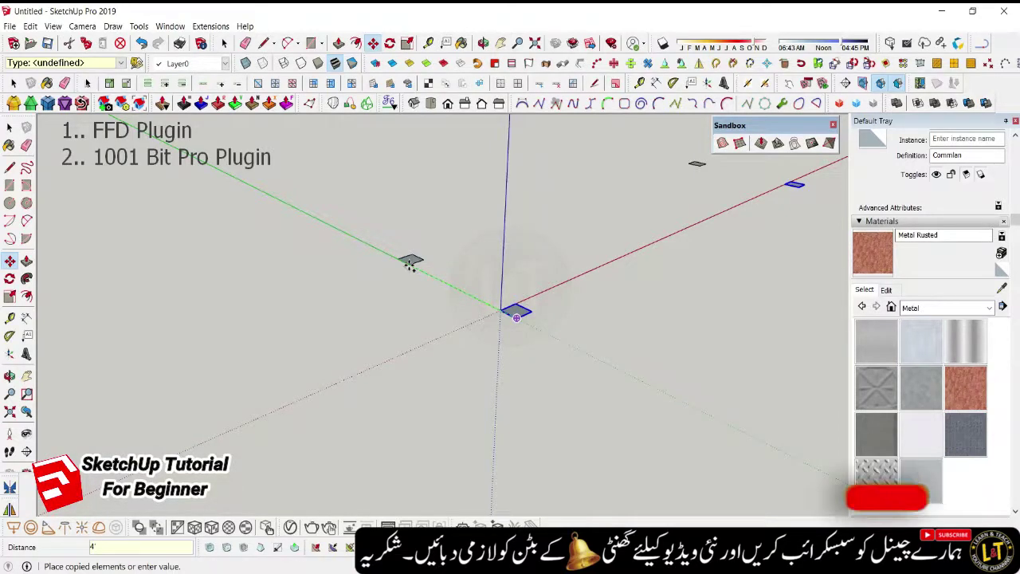
{"action": "key", "text": "Return"}
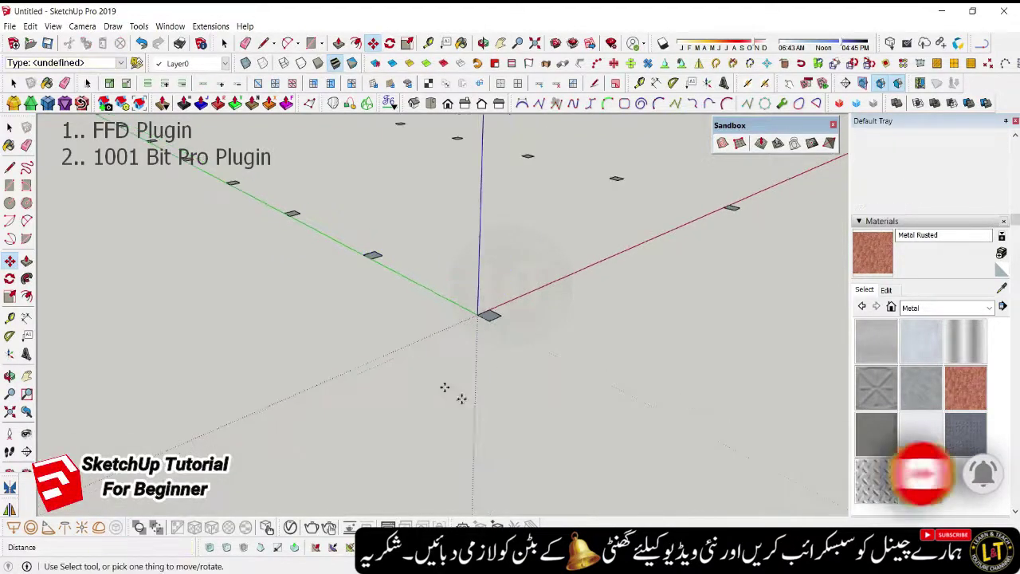
{"action": "scroll", "coordinate": [447, 392], "scroll_direction": "down", "scroll_amount": 2}
{"action": "scroll", "coordinate": [448, 397], "scroll_direction": "down", "scroll_amount": 1}
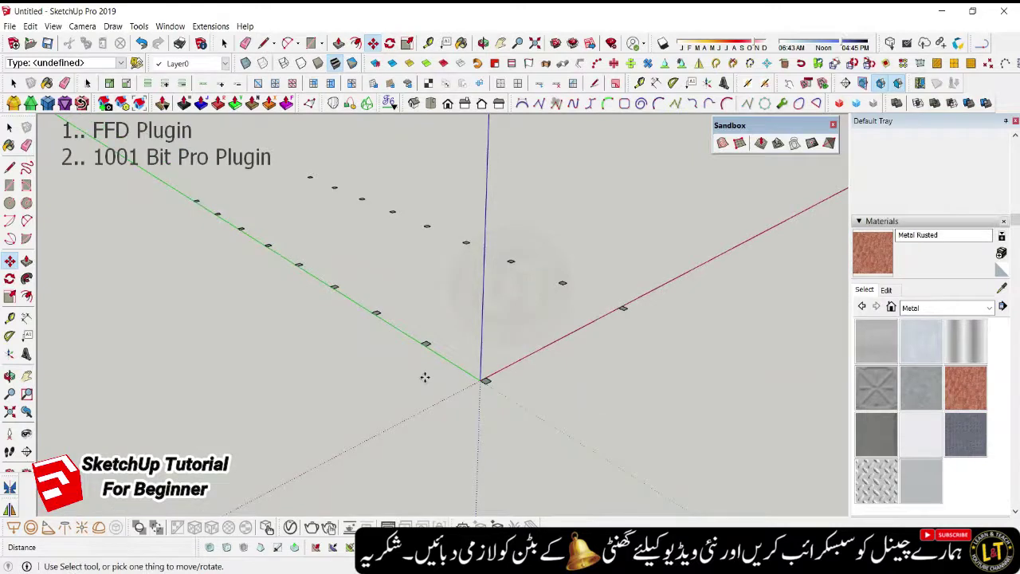
{"action": "mouse_move", "coordinate": [427, 377]}
{"action": "middle_mouse_down"}
{"action": "mouse_move", "coordinate": [444, 366]}
{"action": "mouse_move", "coordinate": [437, 393]}
{"action": "middle_mouse_up"}
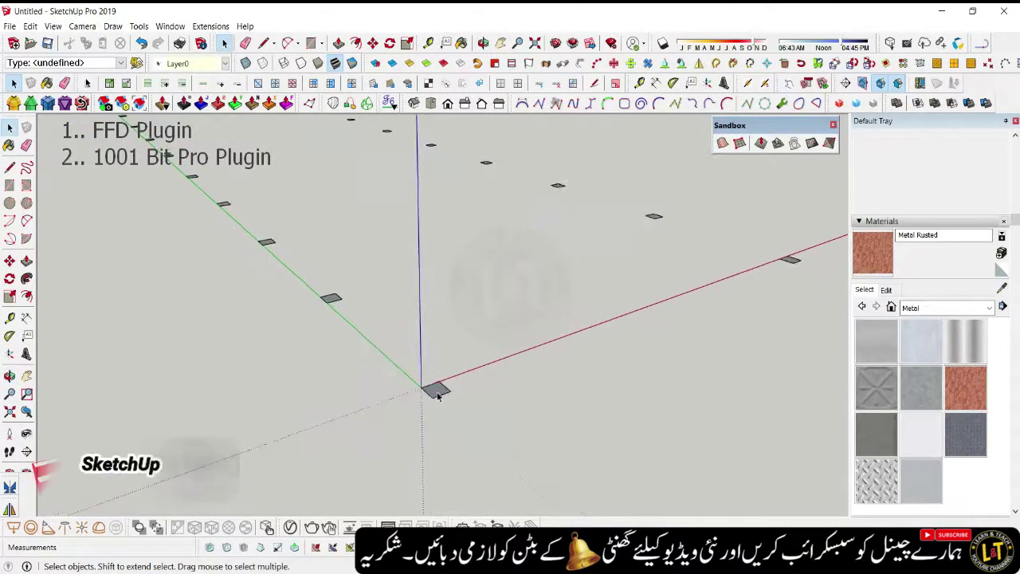
- Open the pad component for editing and pull its face up into a box
{"action": "double_click", "coordinate": [436, 391]}
{"action": "key", "text": "p"}
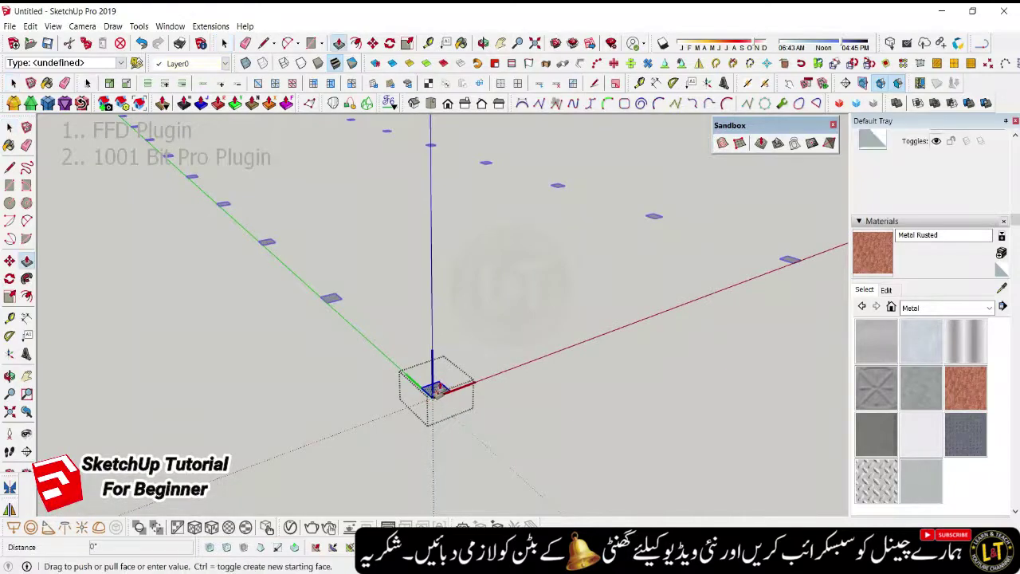
{"action": "left_click_drag", "start_coordinate": [437, 390], "coordinate": [462, 378]}
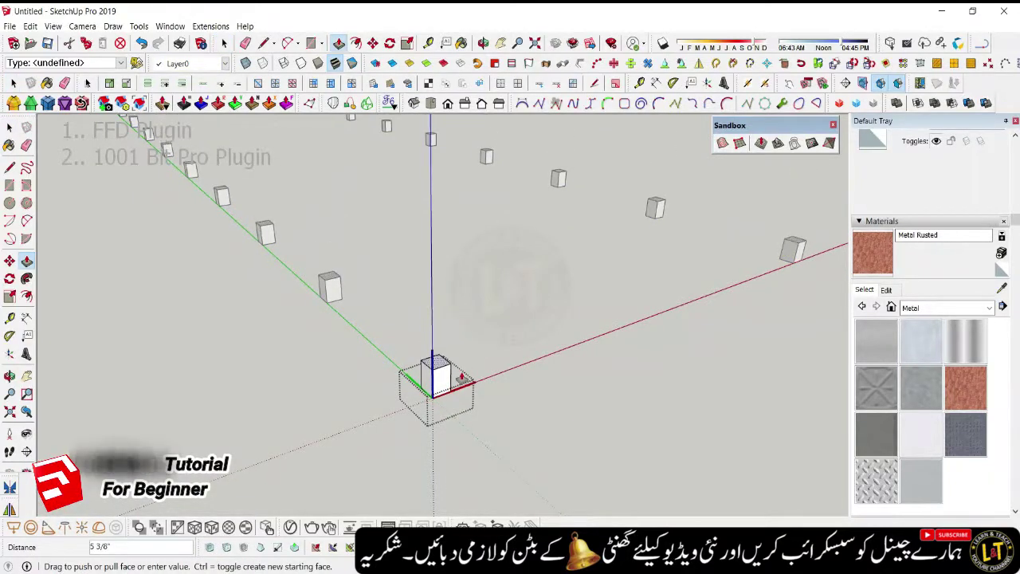
{"action": "left_click", "coordinate": [463, 377]}
{"action": "middle_click_drag", "start_coordinate": [462, 383], "coordinate": [437, 419]}
- Offset the pad face inward, then raise the inner square and the outer base slab
{"action": "key", "text": "f"}
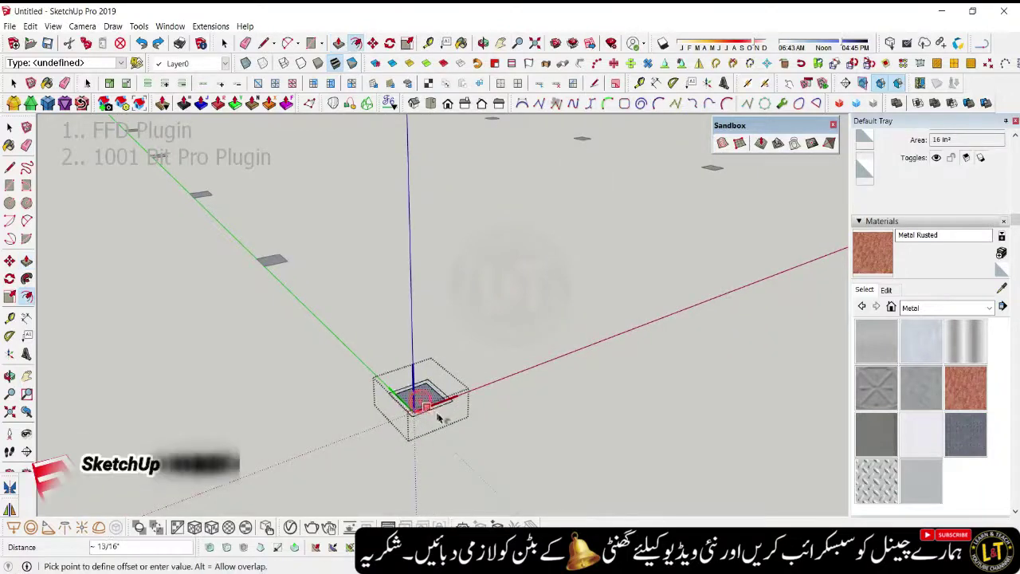
{"action": "left_click", "coordinate": [437, 419]}
{"action": "scroll", "coordinate": [434, 412], "scroll_direction": "up", "scroll_amount": 1}
{"action": "scroll", "coordinate": [431, 409], "scroll_direction": "up", "scroll_amount": 1}
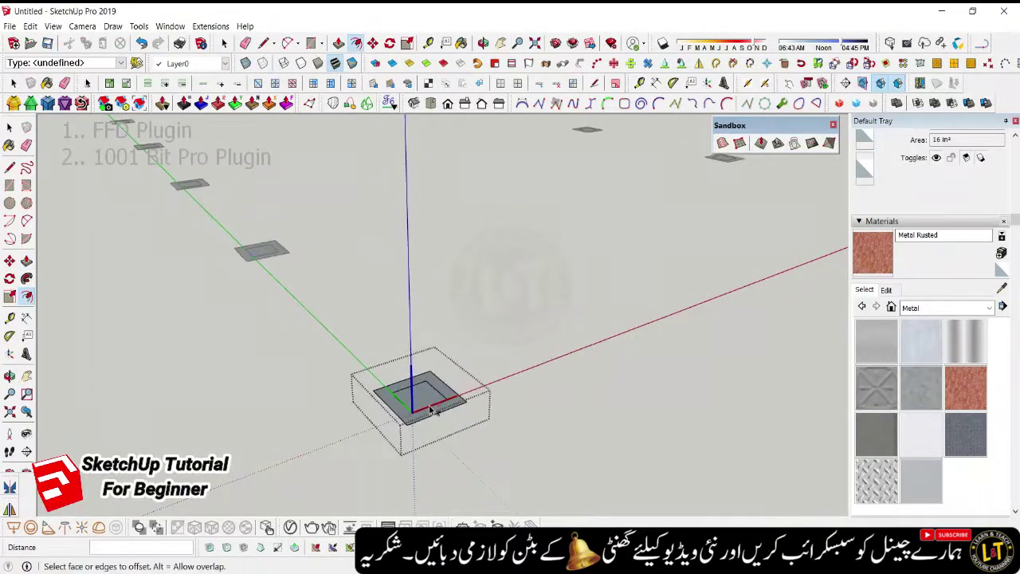
{"action": "key", "text": "p"}
{"action": "left_click", "coordinate": [421, 375]}
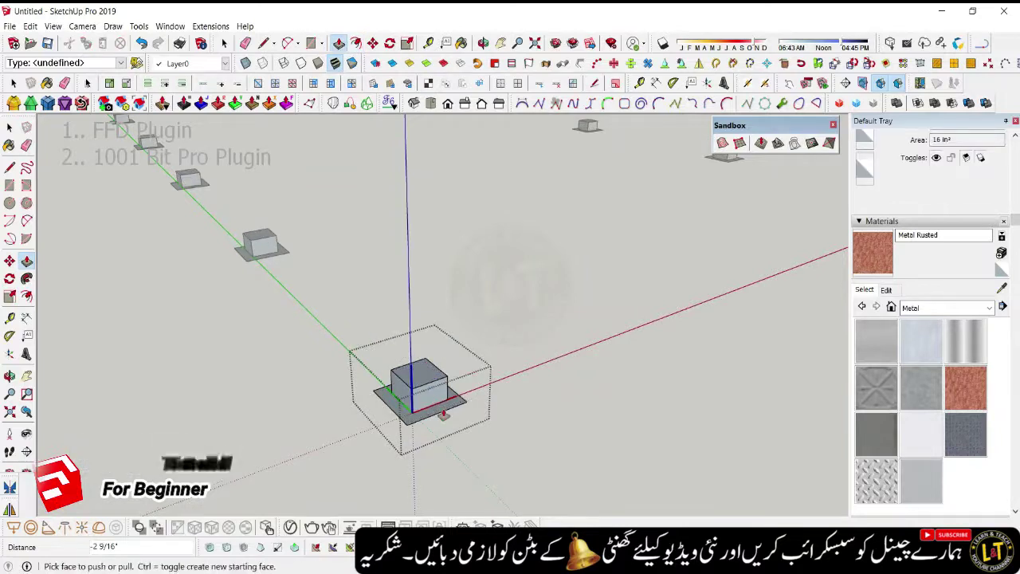
{"action": "scroll", "coordinate": [423, 383], "scroll_direction": "up", "scroll_amount": 2}
{"action": "left_click", "coordinate": [441, 402]}
{"action": "left_click", "coordinate": [440, 395]}
{"action": "scroll", "coordinate": [435, 381], "scroll_direction": "up", "scroll_amount": 1}
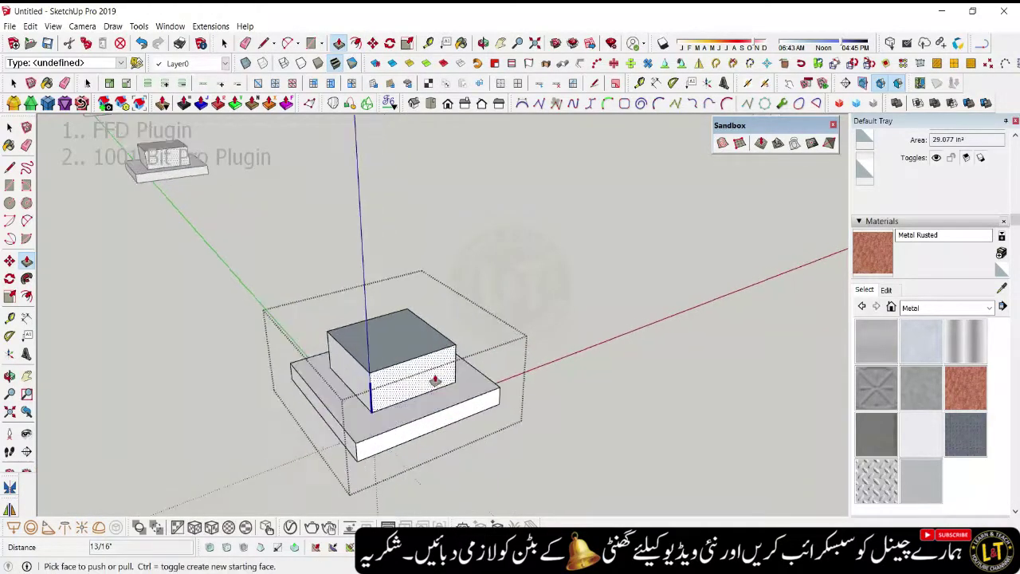
{"action": "middle_click_drag", "start_coordinate": [433, 377], "coordinate": [438, 414]}
- Offset the base's top face and raise the inner face into a middle tier
{"action": "key", "text": "f"}
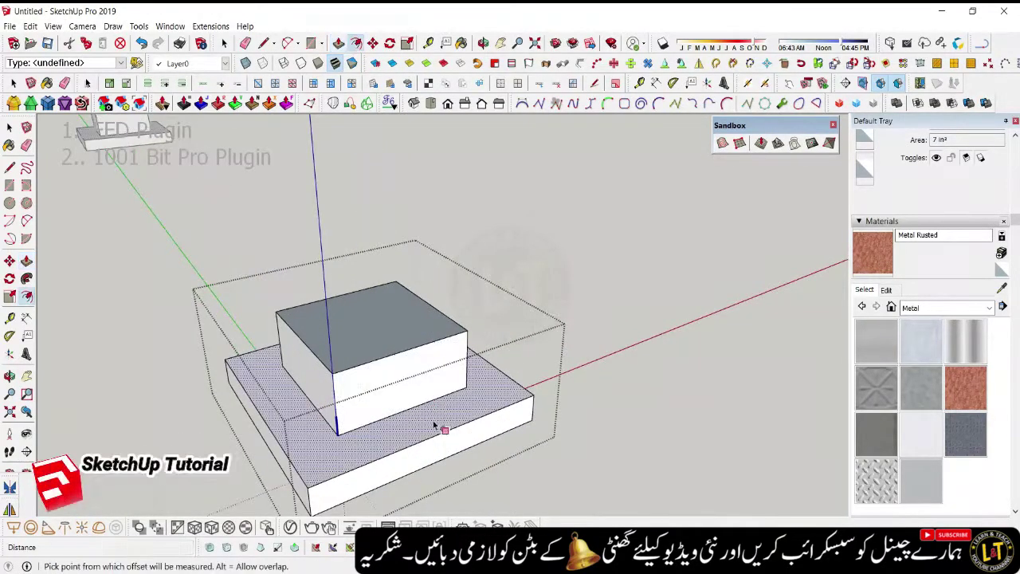
{"action": "left_click", "coordinate": [437, 422]}
{"action": "left_click", "coordinate": [434, 423]}
{"action": "key", "text": "p"}
{"action": "left_click", "coordinate": [433, 420]}
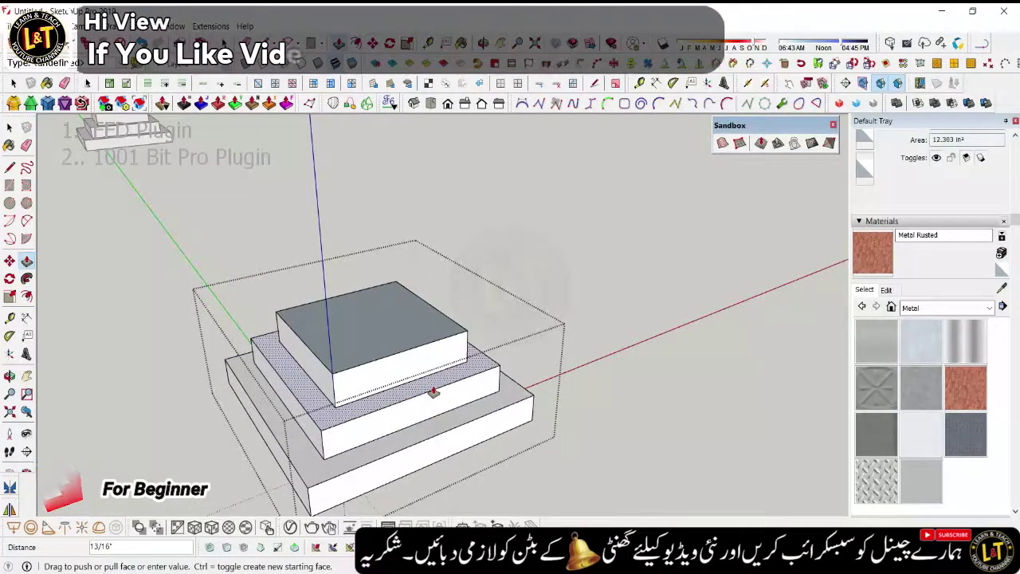
{"action": "left_click", "coordinate": [433, 391]}
- Pull the top face up 10' to form the column shaft
{"action": "scroll", "coordinate": [380, 353], "scroll_direction": "down", "scroll_amount": 2}
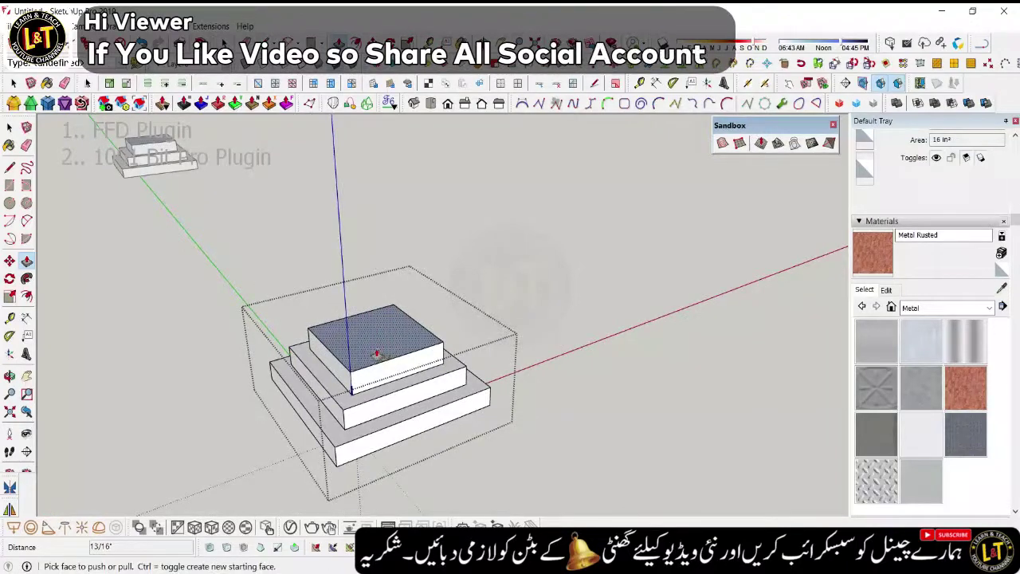
{"action": "middle_click_drag", "start_coordinate": [372, 353], "coordinate": [379, 356]}
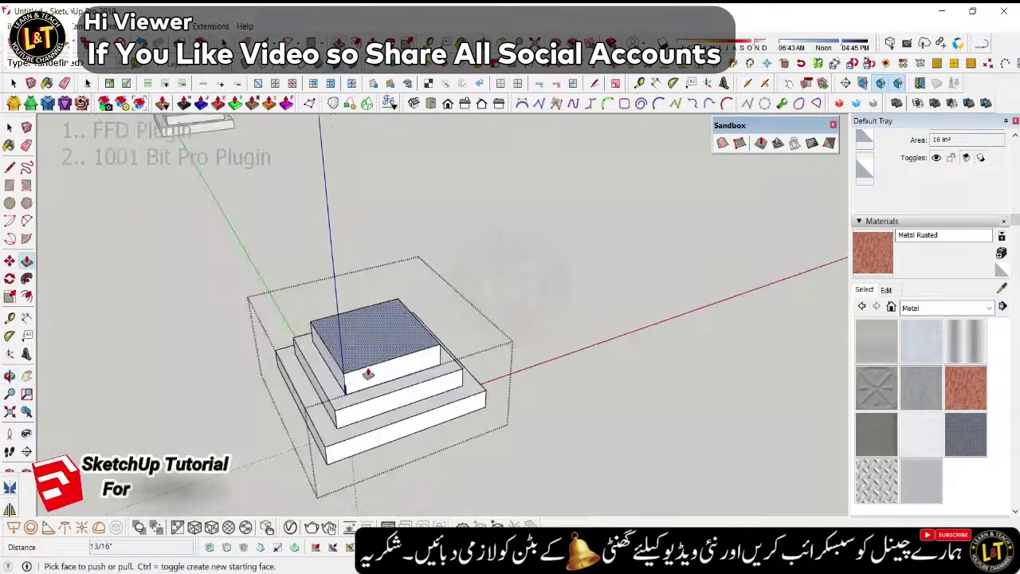
{"action": "left_click_drag", "start_coordinate": [380, 357], "coordinate": [376, 281]}
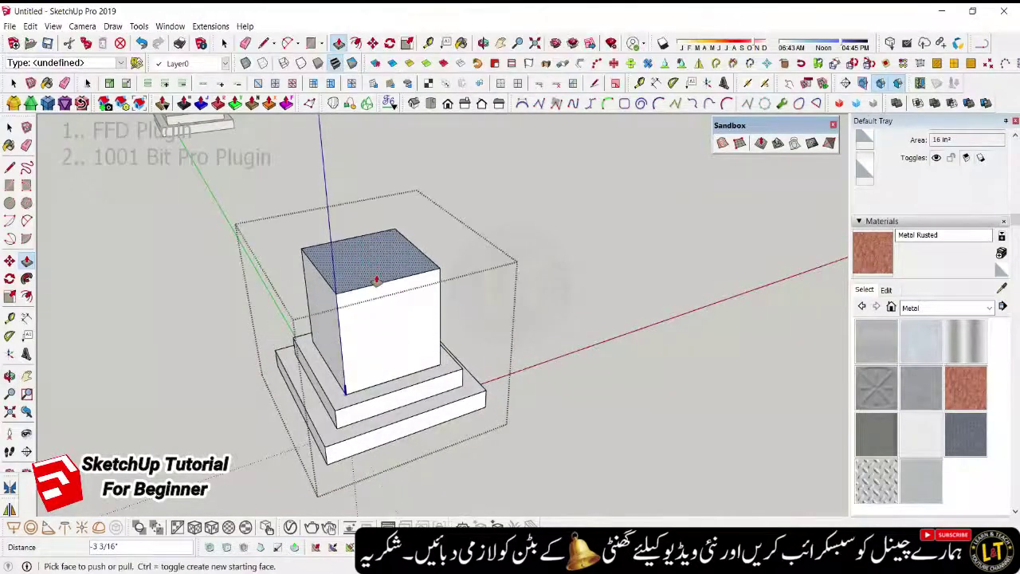
{"action": "type", "text": "10"}
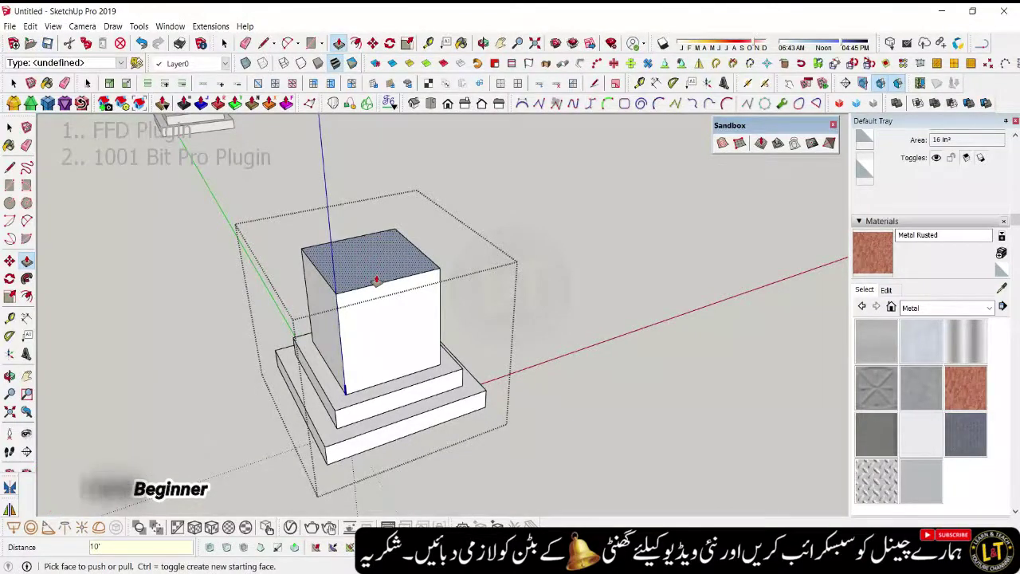
{"action": "key", "text": "Return"}
- Zoom out and orbit to look over the whole grid of columns
{"action": "scroll", "coordinate": [388, 424], "scroll_direction": "down", "scroll_amount": 2}
{"action": "scroll", "coordinate": [416, 449], "scroll_direction": "down", "scroll_amount": 2}
{"action": "scroll", "coordinate": [388, 422], "scroll_direction": "down", "scroll_amount": 2}
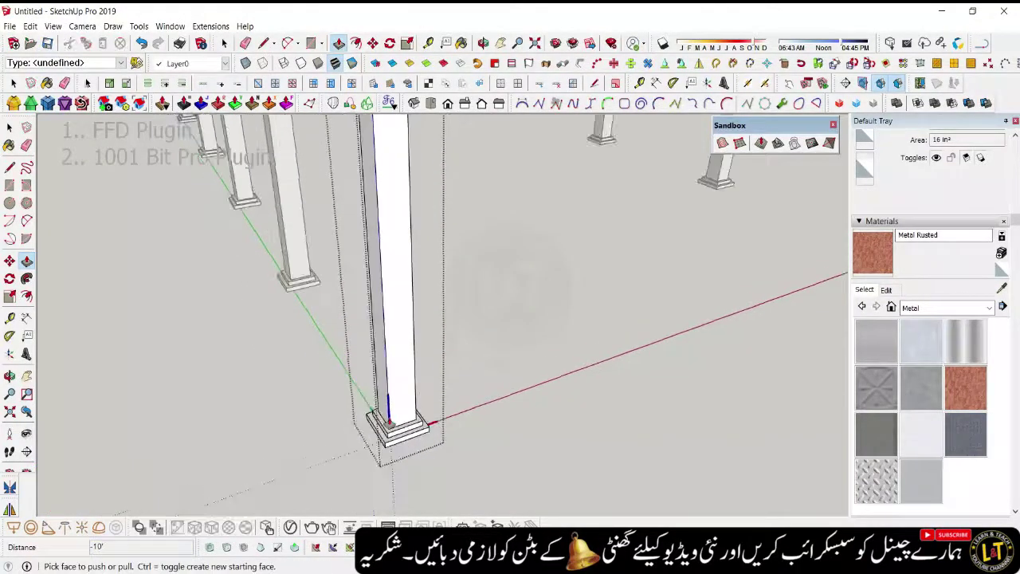
{"action": "key", "text": "space"}
{"action": "scroll", "coordinate": [353, 428], "scroll_direction": "down", "scroll_amount": 2}
{"action": "scroll", "coordinate": [423, 433], "scroll_direction": "down", "scroll_amount": 2}
{"action": "scroll", "coordinate": [450, 448], "scroll_direction": "down", "scroll_amount": 2}
{"action": "mouse_move", "coordinate": [450, 448]}
{"action": "middle_mouse_down"}
{"action": "mouse_move", "coordinate": [399, 421]}
{"action": "mouse_move", "coordinate": [360, 421]}
{"action": "mouse_move", "coordinate": [374, 383]}
{"action": "middle_mouse_up"}
{"action": "scroll", "coordinate": [387, 305], "scroll_direction": "up", "scroll_amount": 3}
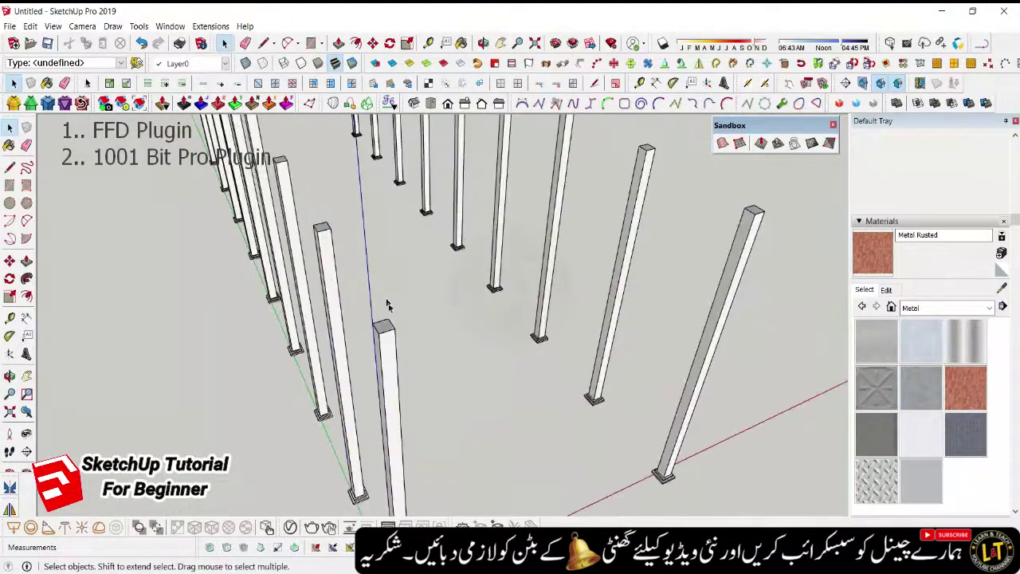
{"action": "scroll", "coordinate": [387, 306], "scroll_direction": "up", "scroll_amount": 2}
- Switch to Front view, tilt slightly, and zoom in on the nearest column top
{"action": "left_click", "coordinate": [448, 106]}
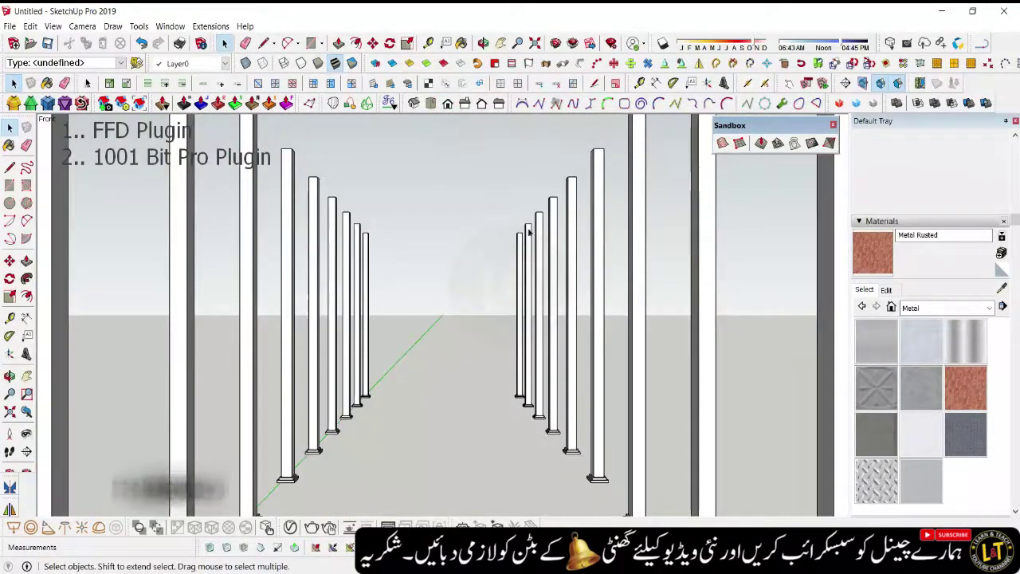
{"action": "middle_click_drag", "start_coordinate": [448, 223], "coordinate": [444, 289]}
{"action": "scroll", "coordinate": [451, 239], "scroll_direction": "up", "scroll_amount": 3}
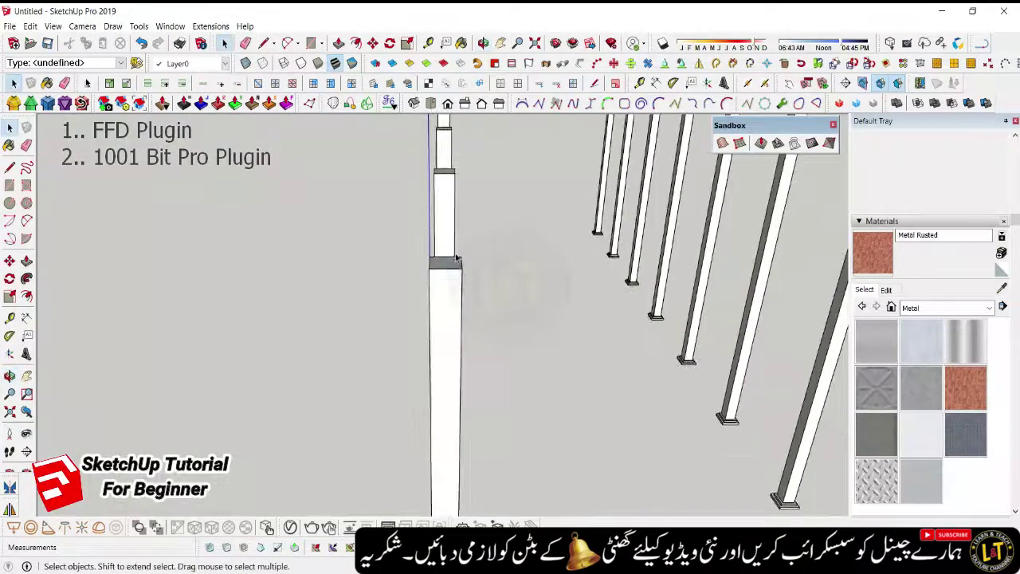
{"action": "scroll", "coordinate": [455, 258], "scroll_direction": "up", "scroll_amount": 2}
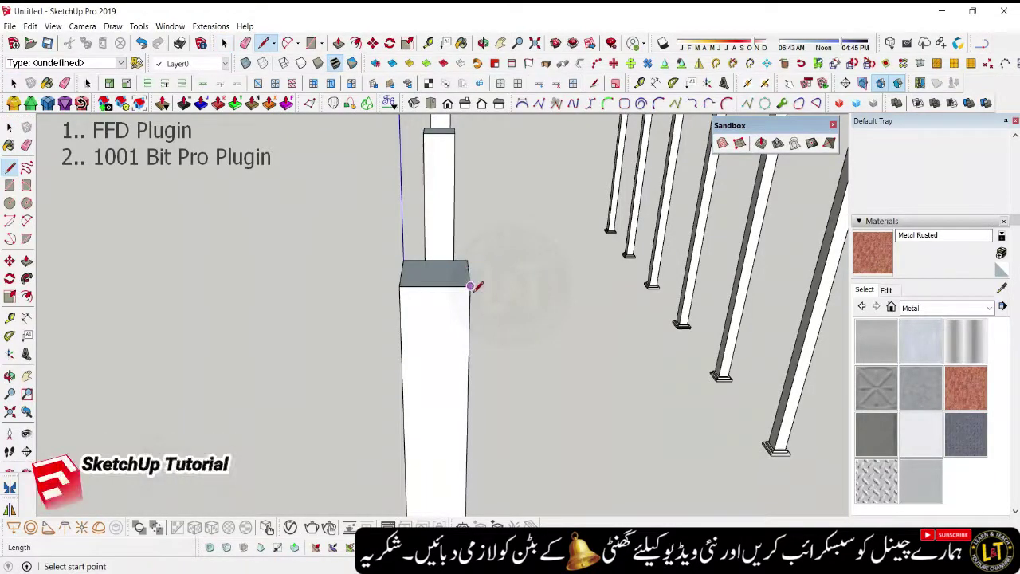
- Trace a small upright rectangle from the column's top corner, entering edge lengths 12 and 5
{"action": "left_click", "coordinate": [472, 291]}
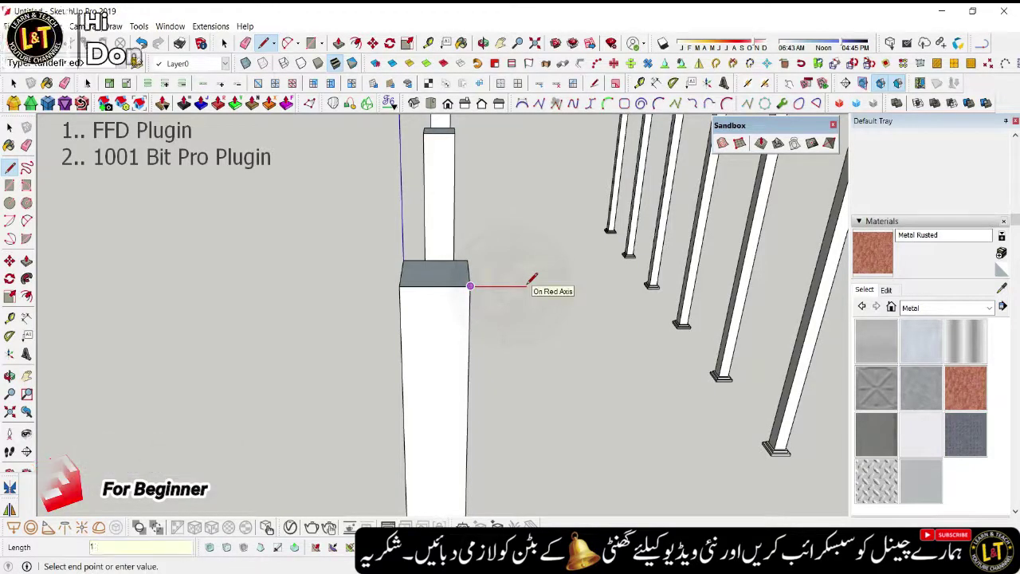
{"action": "type", "text": "12"}
{"action": "key", "text": "Return"}
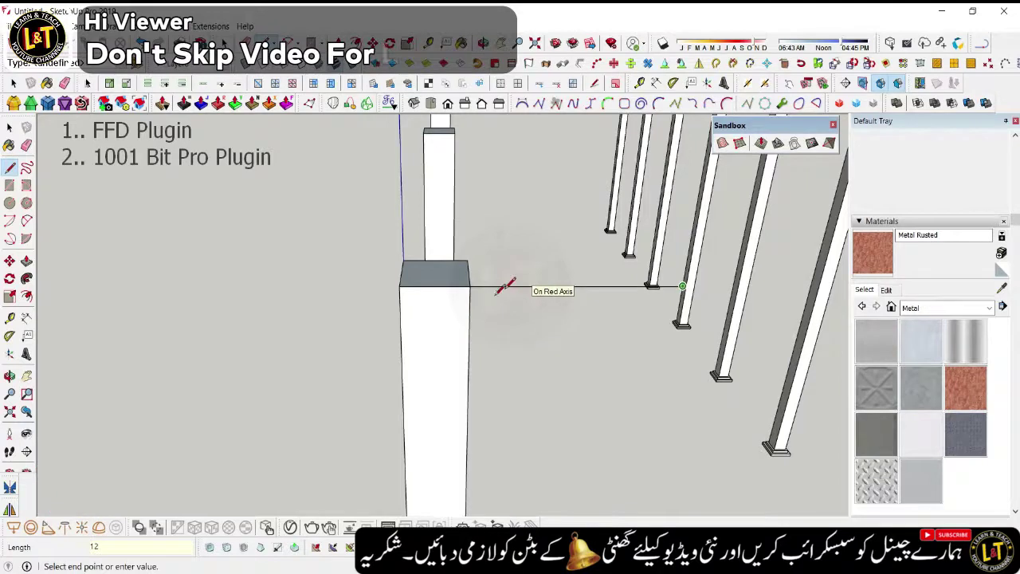
{"action": "middle_click_drag", "start_coordinate": [504, 289], "coordinate": [444, 309]}
{"action": "left_click", "coordinate": [444, 309]}
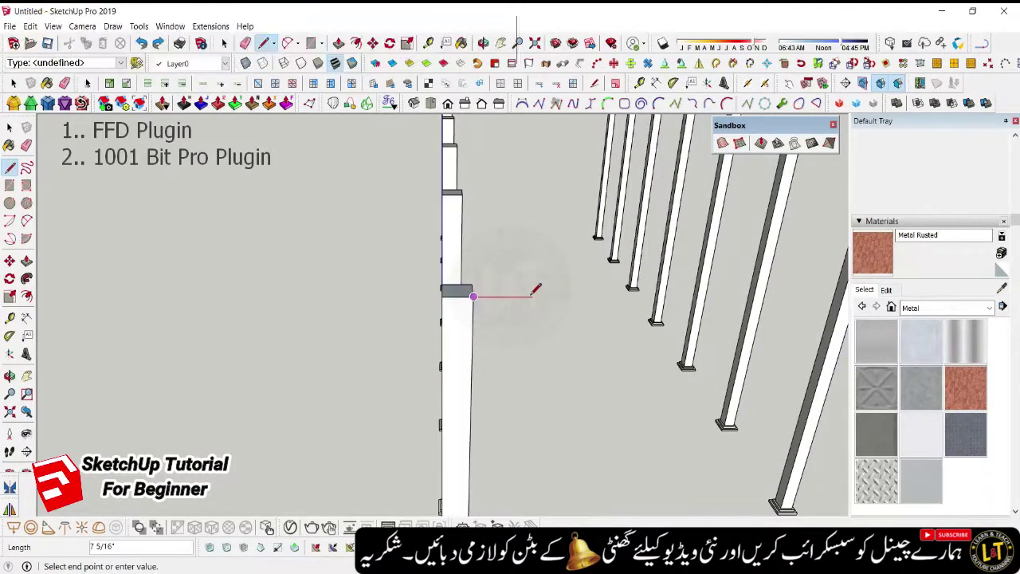
{"action": "type", "text": "6"}
{"action": "key", "text": "Return"}
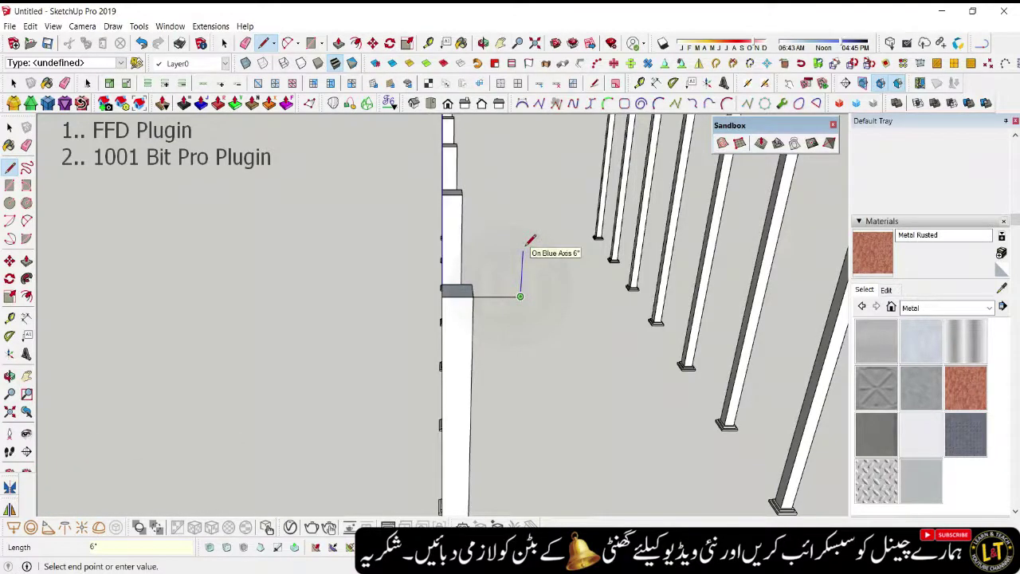
{"action": "type", "text": "5"}
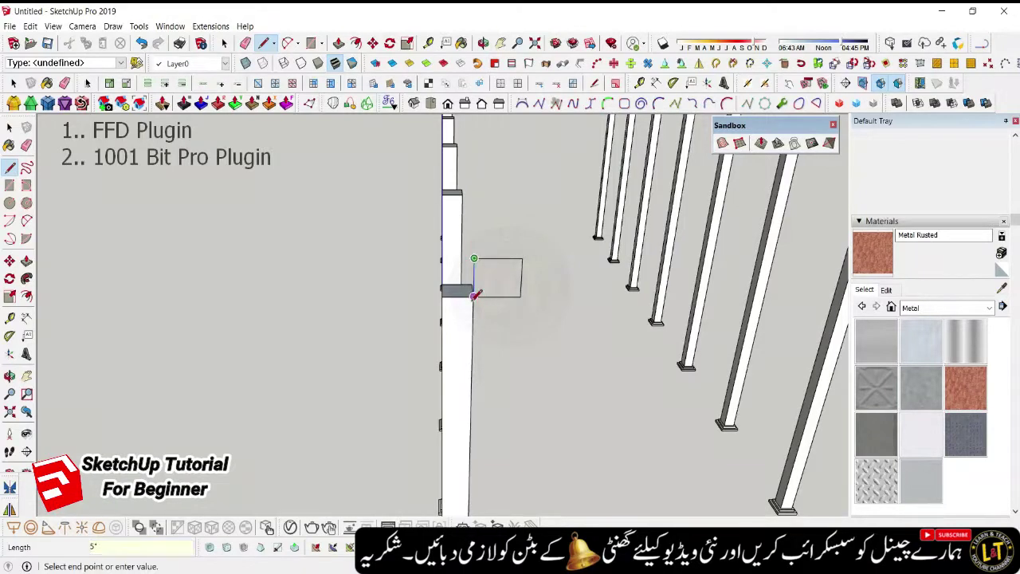
{"action": "key", "text": "Return"}
- Draw a diagonal edge across the rectangle, erase it, then undo to restore it
{"action": "scroll", "coordinate": [476, 295], "scroll_direction": "up", "scroll_amount": 2}
{"action": "left_click", "coordinate": [549, 238]}
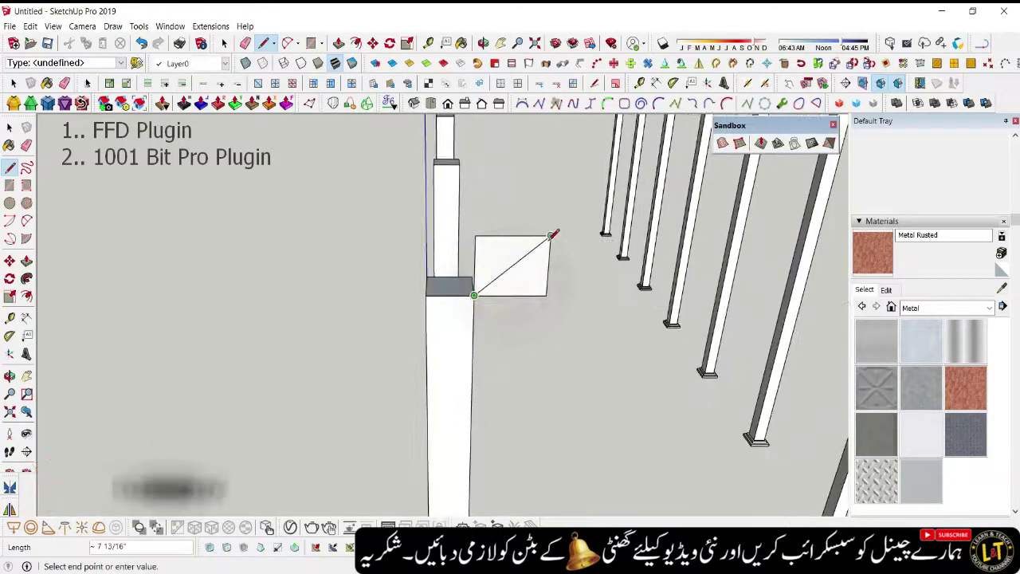
{"action": "key", "text": "e"}
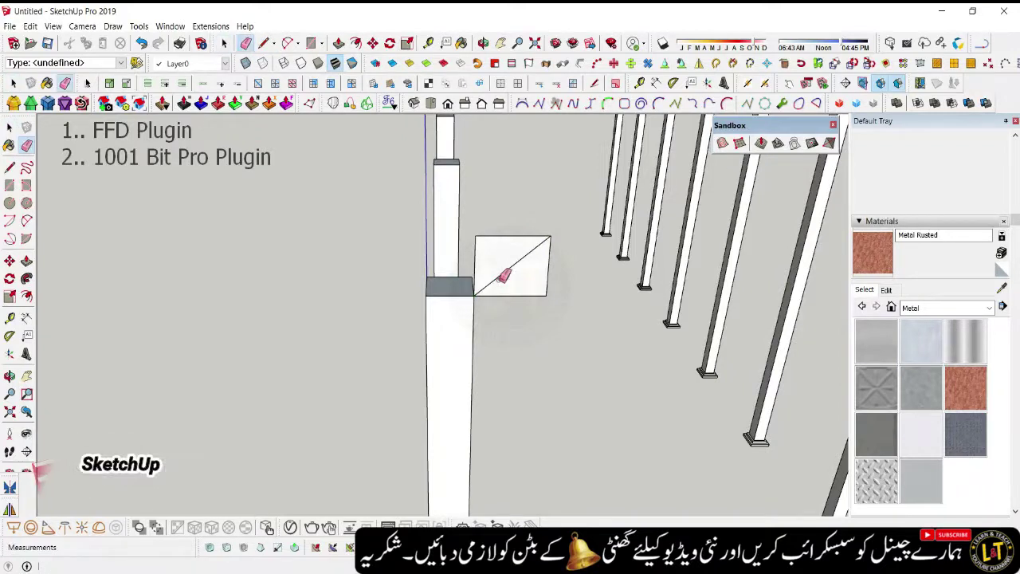
{"action": "left_click", "coordinate": [502, 271]}
{"action": "key", "text": "ctrl+z"}
{"action": "key", "text": "space"}
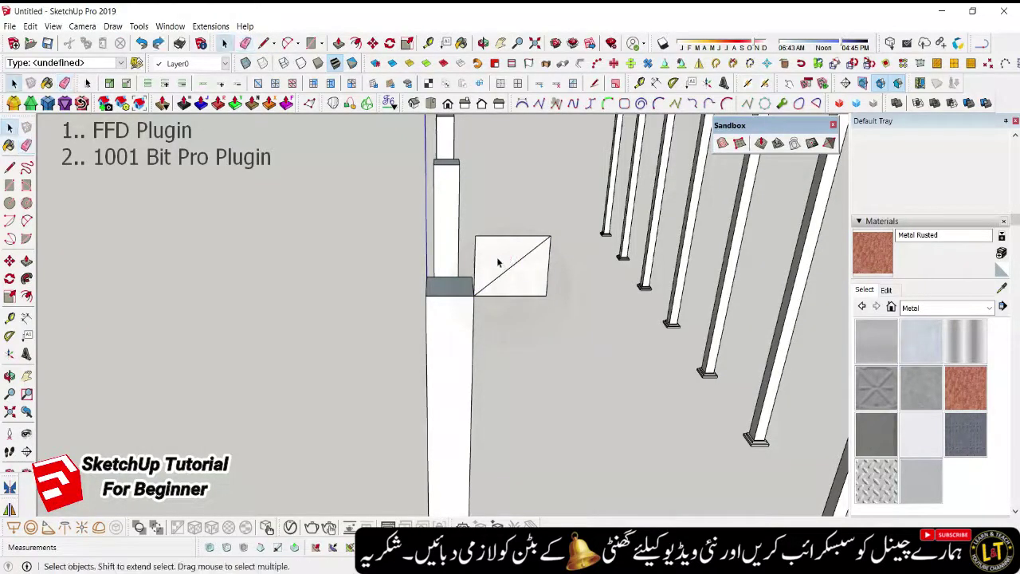
- Deselect the face, select a truss-frame edge, and zoom out to show both column rows
{"action": "left_click", "coordinate": [519, 282]}
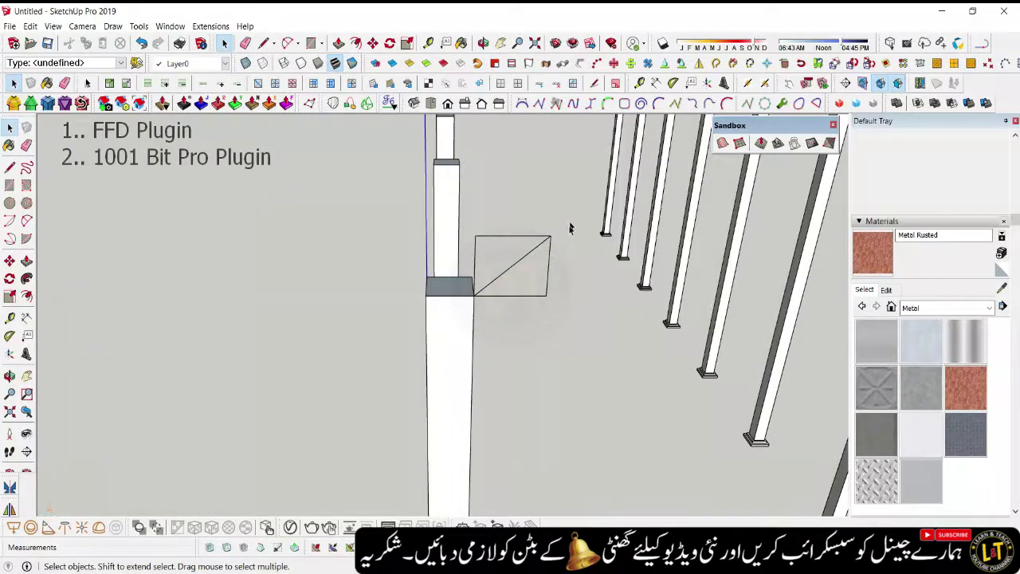
{"action": "left_click", "coordinate": [480, 278]}
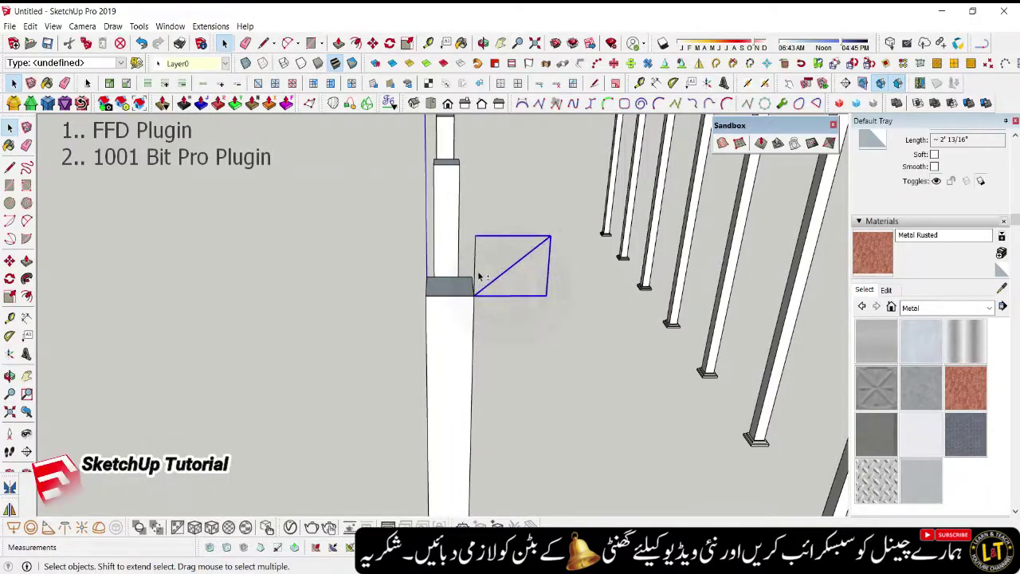
{"action": "scroll", "coordinate": [416, 275], "scroll_direction": "down", "scroll_amount": 3}
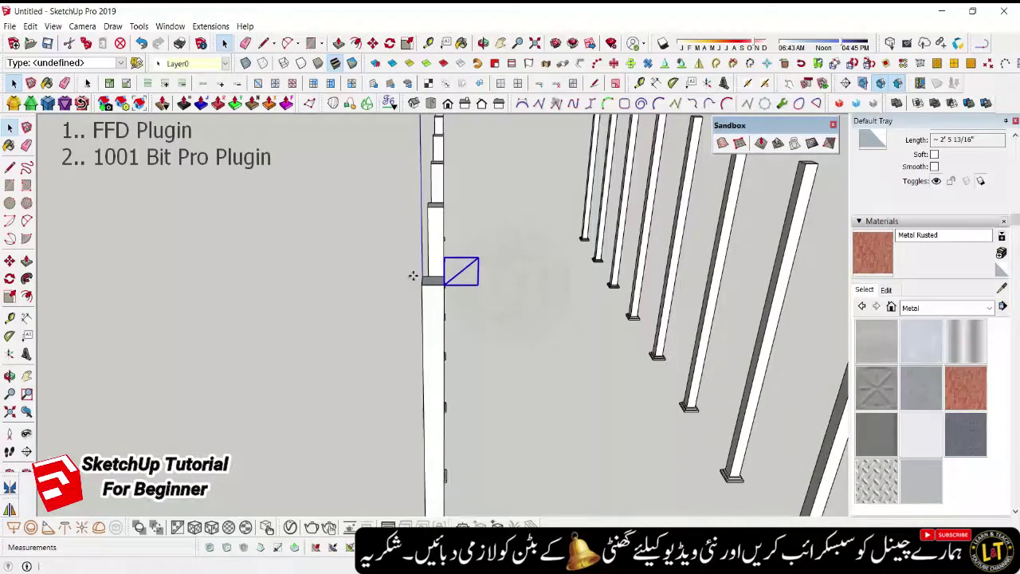
{"action": "key", "text": "m"}
{"action": "scroll", "coordinate": [424, 284], "scroll_direction": "down", "scroll_amount": 3}
{"action": "key", "text": "space"}
{"action": "scroll", "coordinate": [383, 263], "scroll_direction": "down", "scroll_amount": 3}
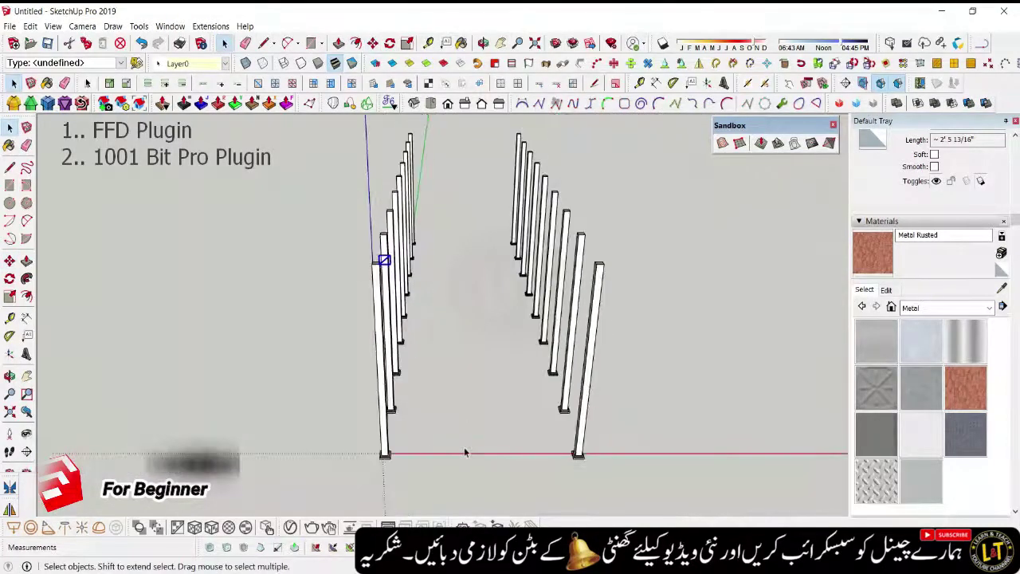
{"action": "scroll", "coordinate": [383, 447], "scroll_direction": "up", "scroll_amount": 2}
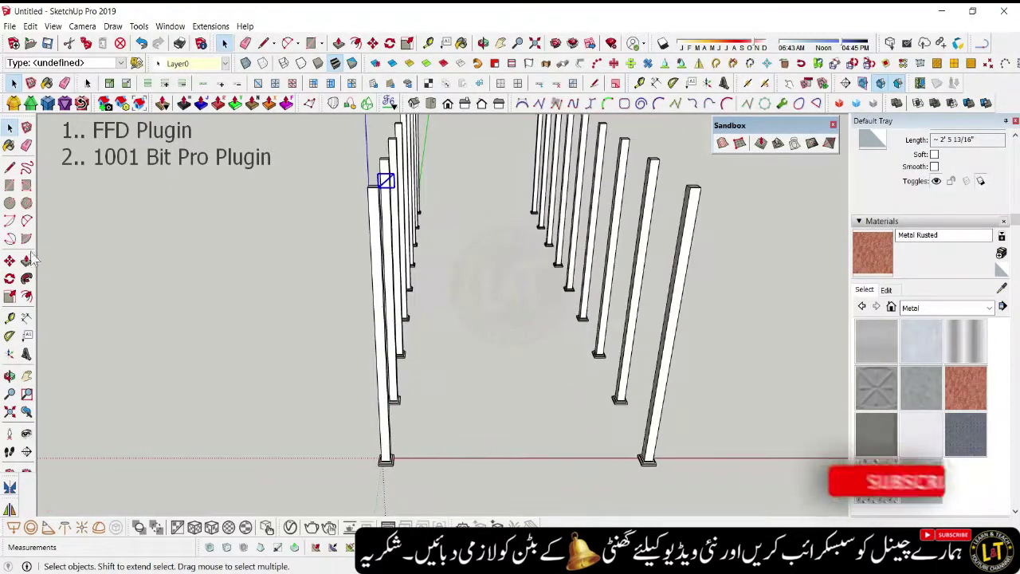
{"action": "left_click", "coordinate": [10, 168]}
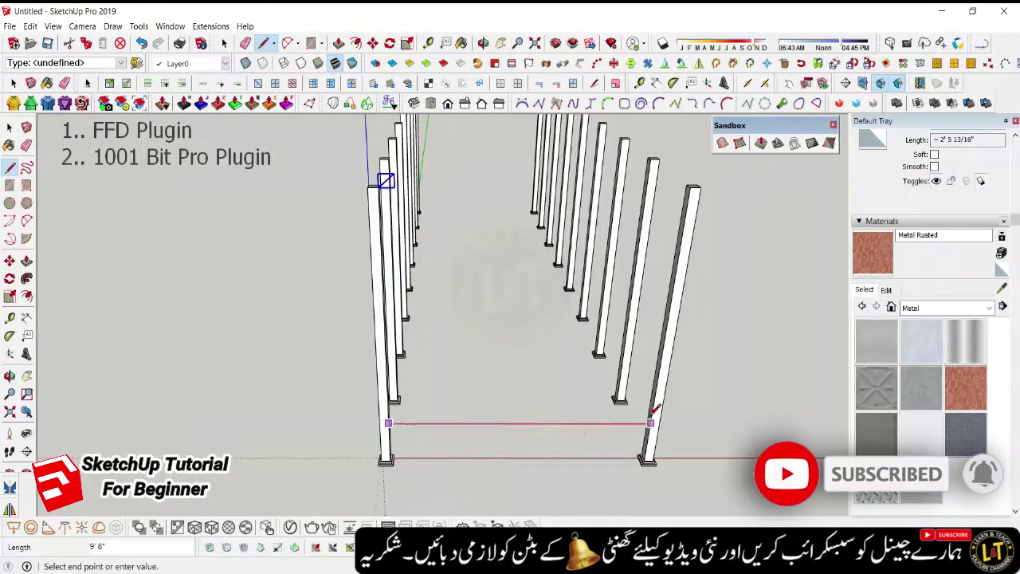
- Finish the line between the front columns and add a Tape Measure guide across it
{"action": "key", "text": "Escape"}
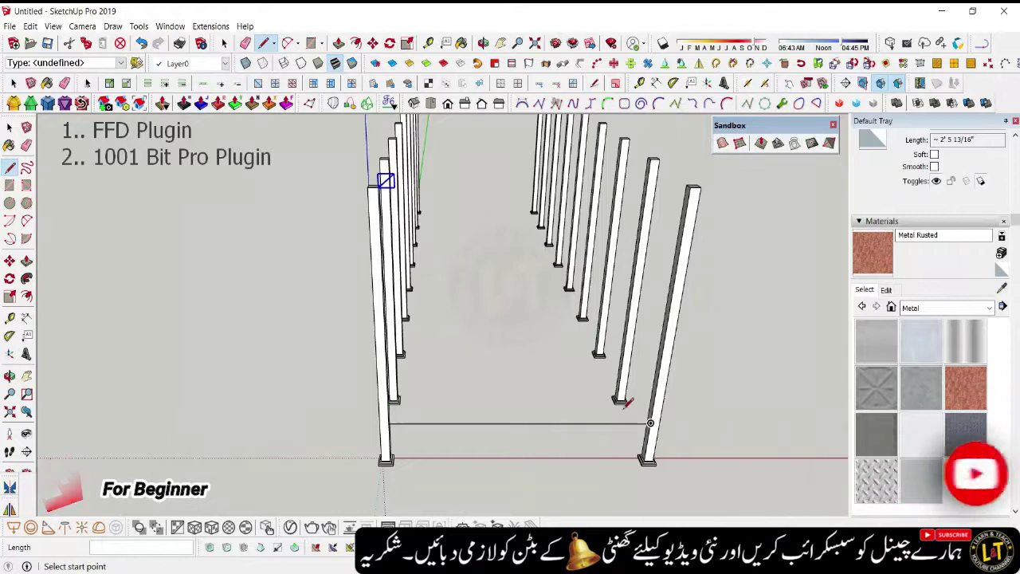
{"action": "key", "text": "t"}
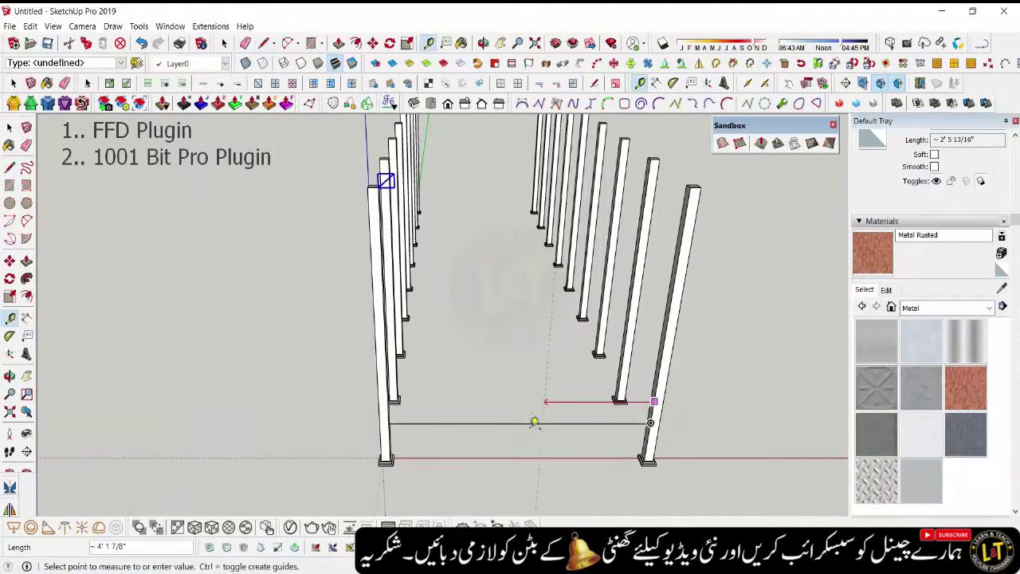
{"action": "left_click", "coordinate": [515, 413]}
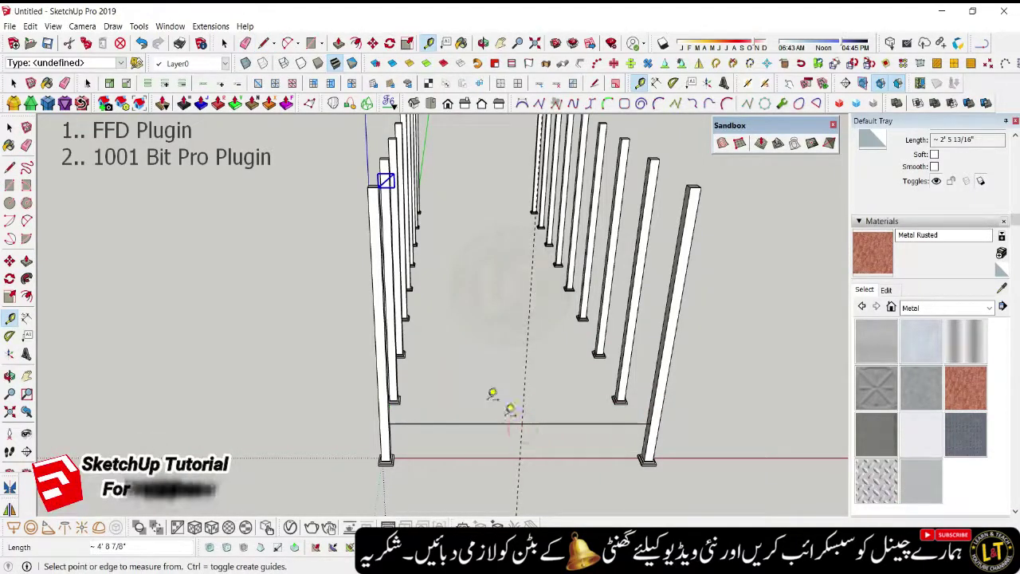
{"action": "scroll", "coordinate": [444, 354], "scroll_direction": "down", "scroll_amount": 2}
{"action": "scroll", "coordinate": [402, 396], "scroll_direction": "up", "scroll_amount": 2}
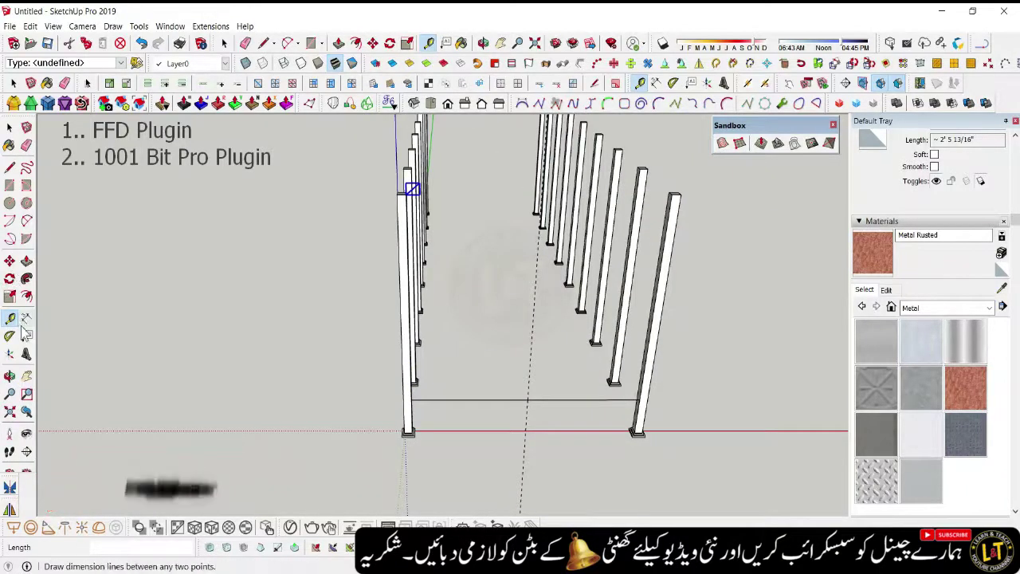
{"action": "left_click", "coordinate": [411, 398]}
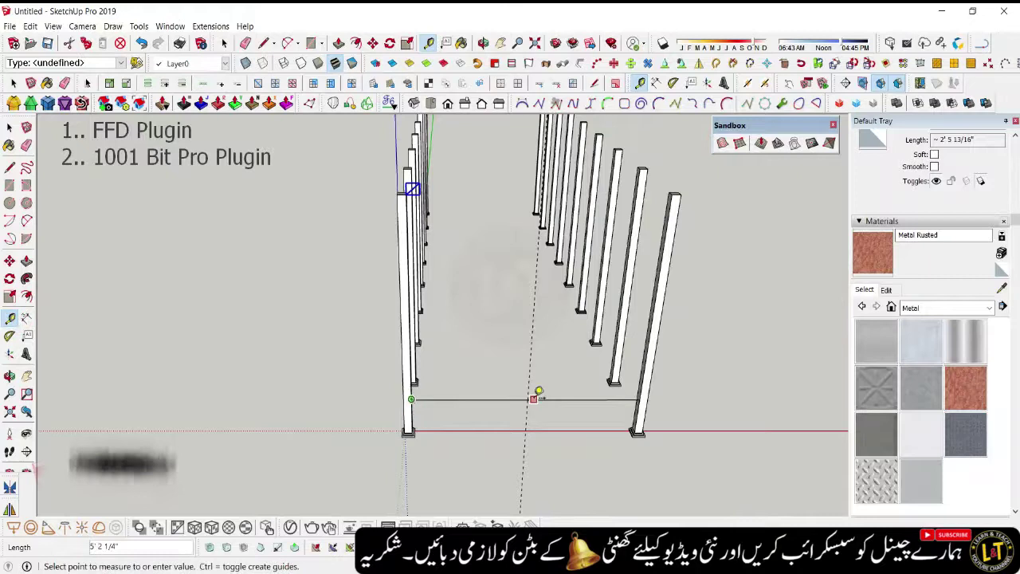
{"action": "key", "text": "space"}
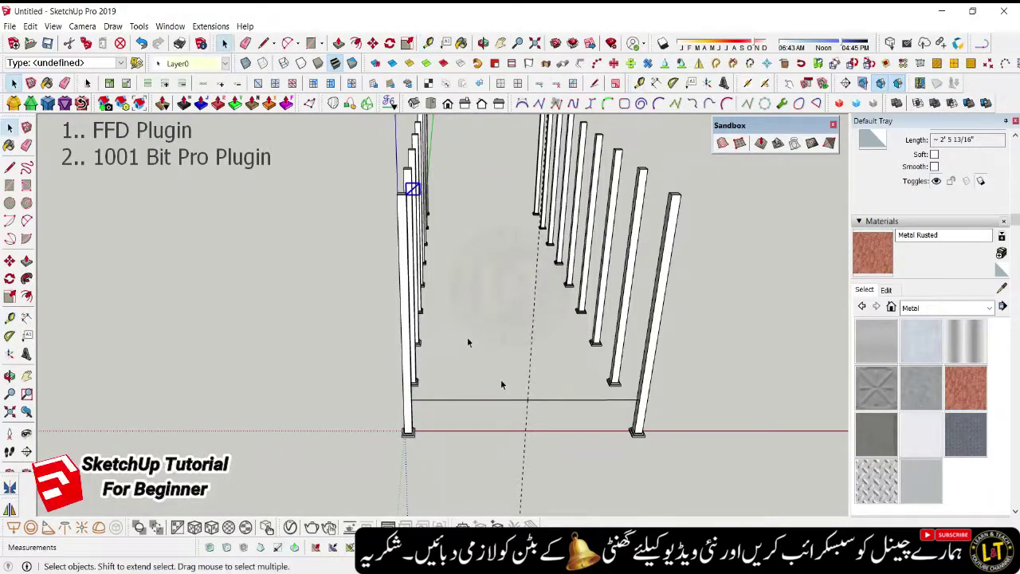
{"action": "scroll", "coordinate": [398, 200], "scroll_direction": "up", "scroll_amount": 2}
{"action": "scroll", "coordinate": [382, 215], "scroll_direction": "up", "scroll_amount": 2}
{"action": "scroll", "coordinate": [351, 222], "scroll_direction": "up", "scroll_amount": 2}
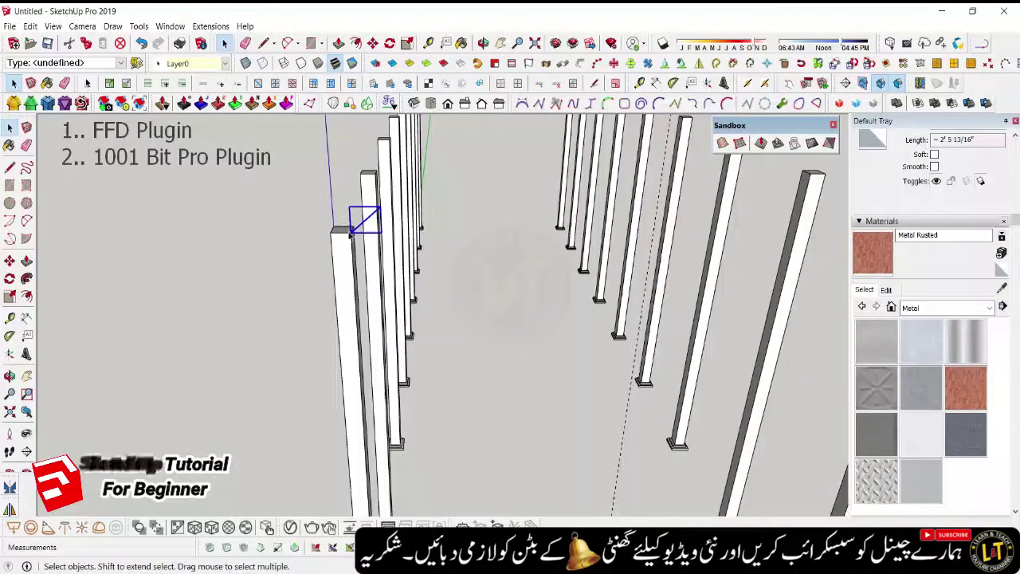
- Array-copy the braced truss segment end to end, nine copies at 6" spacing, toward the mid-span guide
{"action": "key", "text": "m"}
{"action": "key", "text": "ctrl"}
{"action": "left_click", "coordinate": [351, 232]}
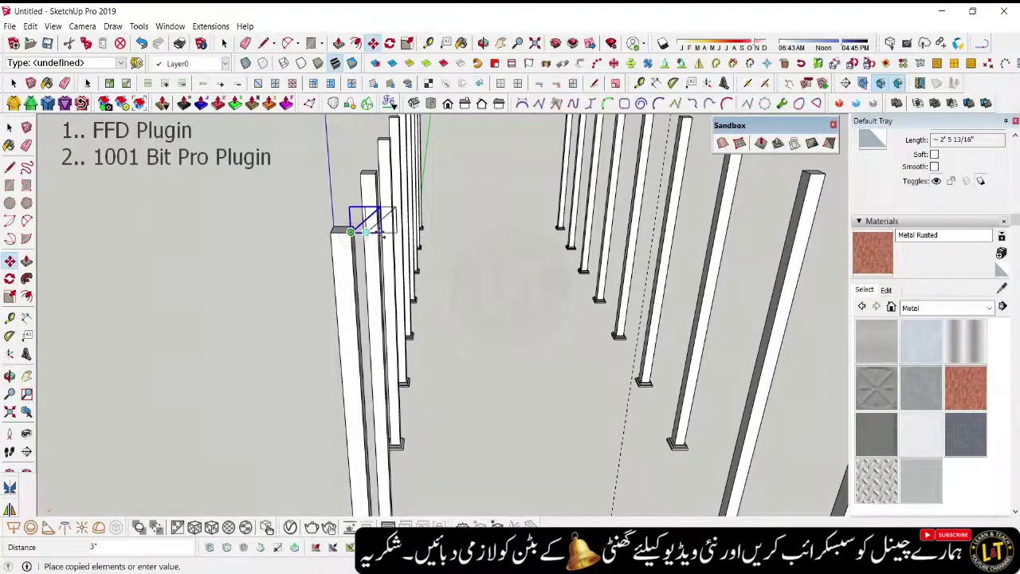
{"action": "left_click", "coordinate": [381, 234]}
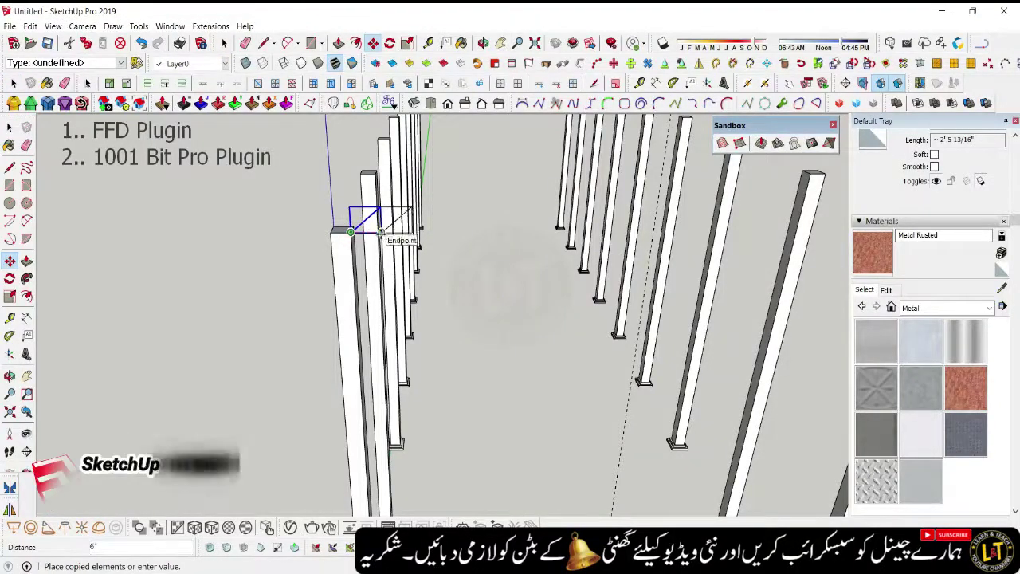
{"action": "type", "text": "x8"}
{"action": "key", "text": "Return"}
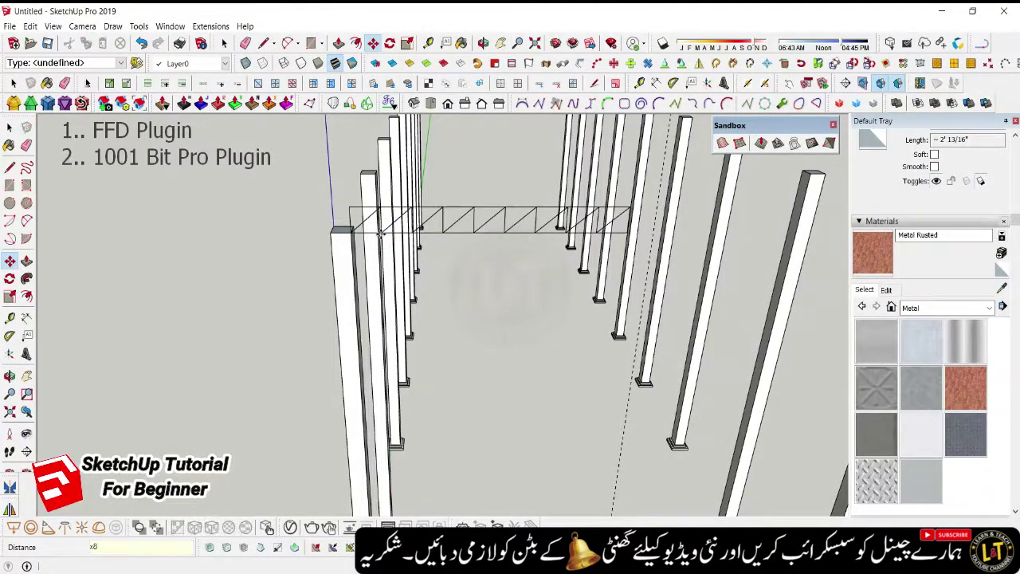
{"action": "key", "text": "Return"}
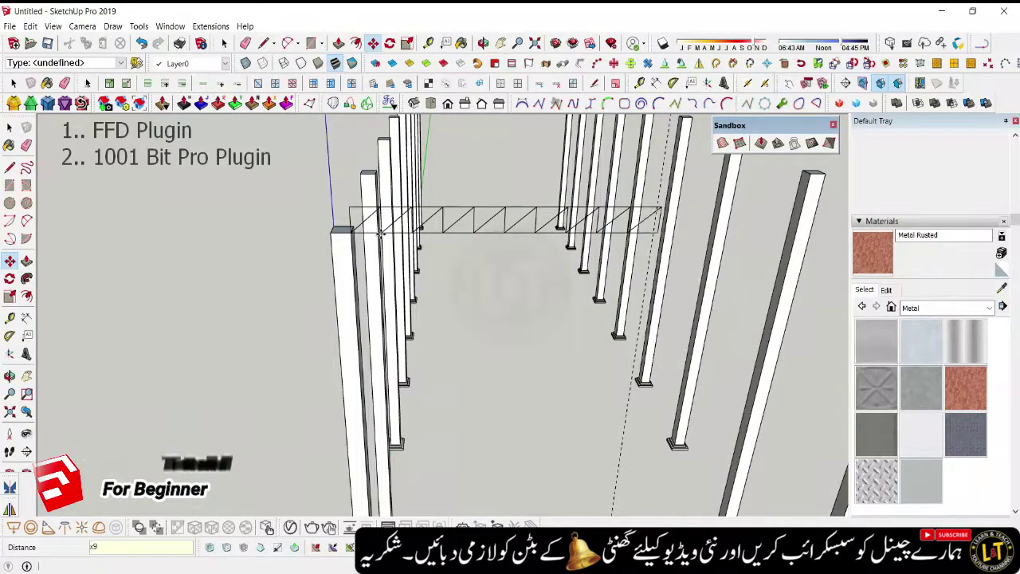
{"action": "scroll", "coordinate": [449, 335], "scroll_direction": "down", "scroll_amount": 5}
{"action": "scroll", "coordinate": [496, 211], "scroll_direction": "up", "scroll_amount": 2}
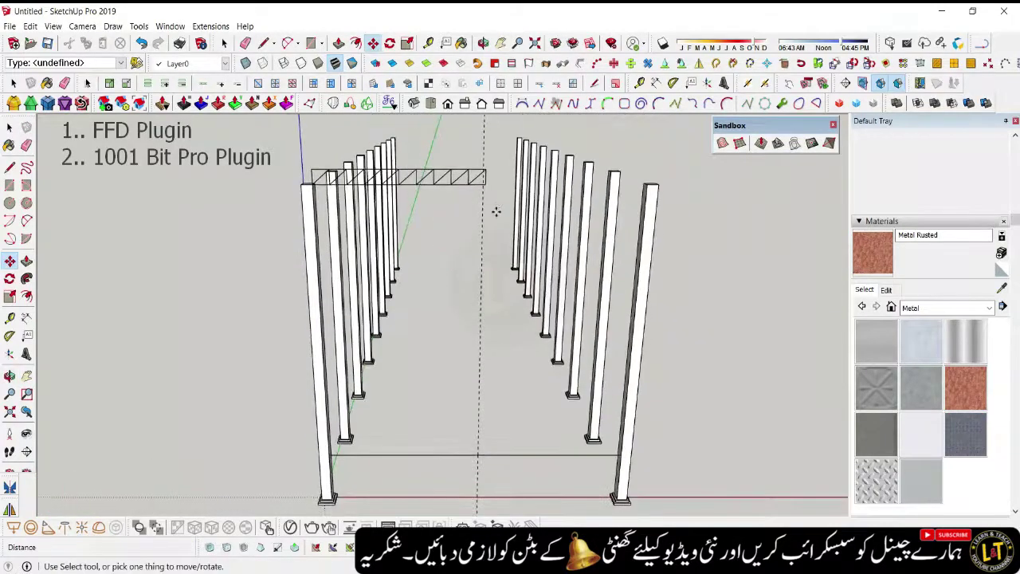
{"action": "mouse_move", "coordinate": [507, 185]}
{"action": "middle_mouse_down"}
{"action": "mouse_move", "coordinate": [447, 251]}
{"action": "mouse_move", "coordinate": [458, 250]}
{"action": "middle_mouse_up"}
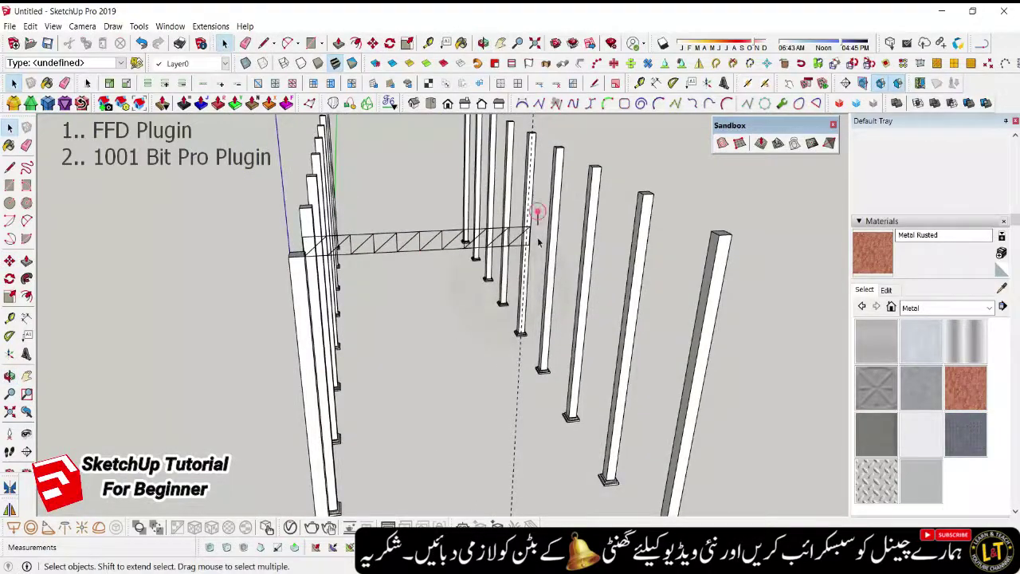
- Select the whole braced truss and place a copy of it 1' 4 1/2" beside the original
{"action": "left_click", "coordinate": [320, 269]}
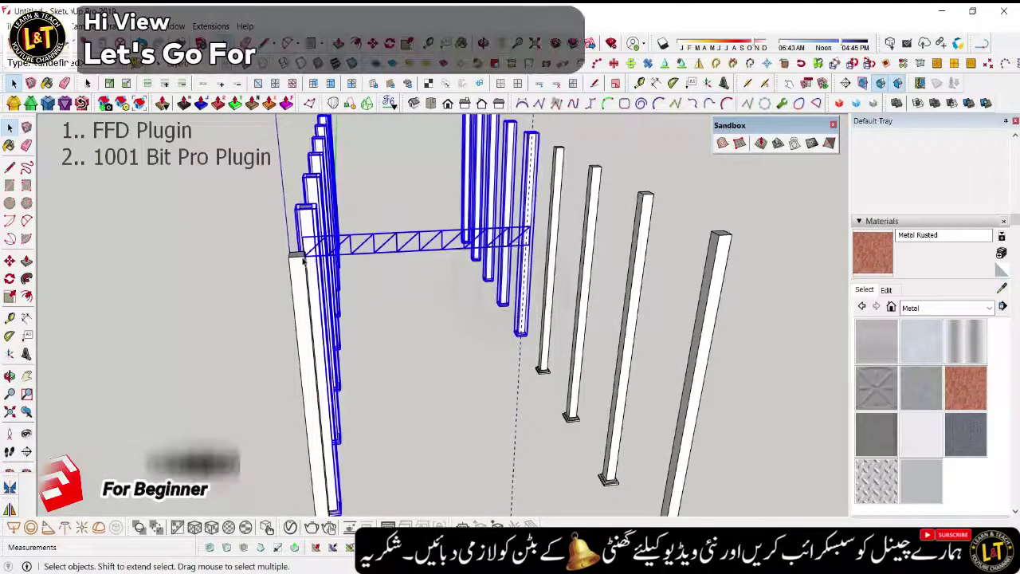
{"action": "mouse_move", "coordinate": [320, 269]}
{"action": "middle_mouse_down"}
{"action": "mouse_move", "coordinate": [398, 276]}
{"action": "mouse_move", "coordinate": [442, 318]}
{"action": "mouse_move", "coordinate": [366, 298]}
{"action": "middle_mouse_up"}
{"action": "left_click", "coordinate": [442, 317]}
{"action": "scroll", "coordinate": [438, 310], "scroll_direction": "up", "scroll_amount": 3}
{"action": "scroll", "coordinate": [434, 299], "scroll_direction": "up", "scroll_amount": 3}
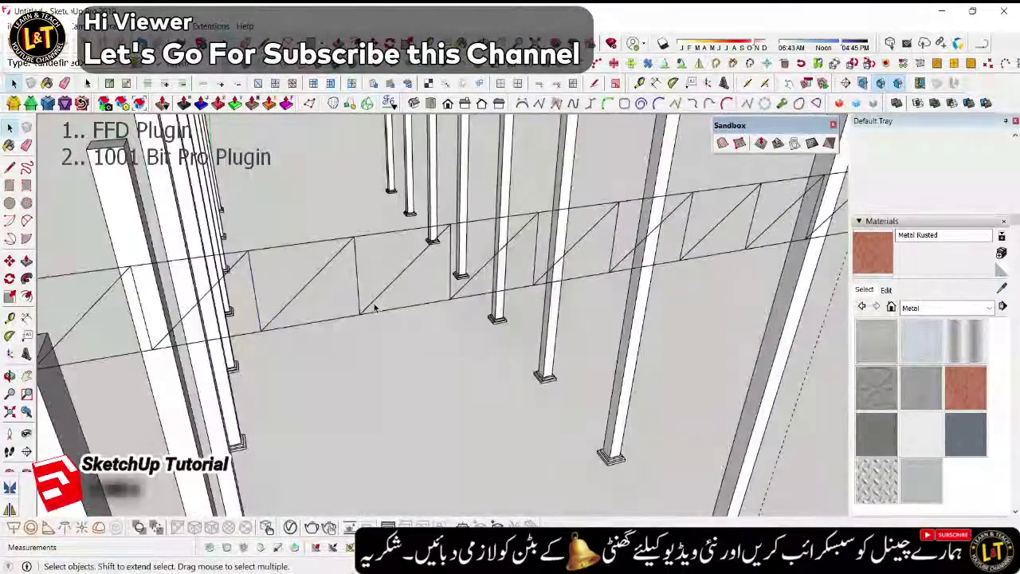
{"action": "triple_click", "coordinate": [375, 307]}
{"action": "scroll", "coordinate": [376, 304], "scroll_direction": "down", "scroll_amount": 2}
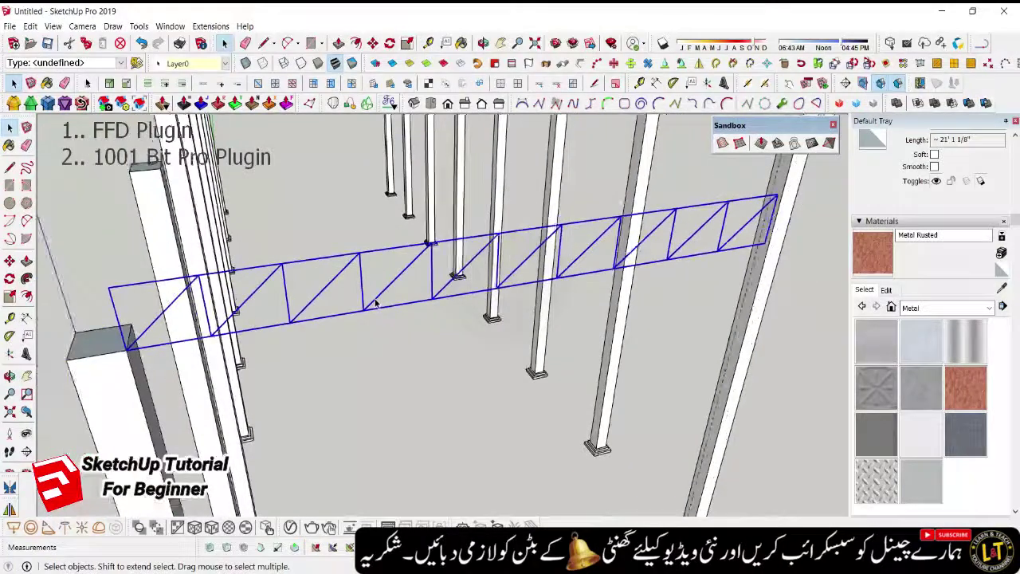
{"action": "scroll", "coordinate": [375, 303], "scroll_direction": "down", "scroll_amount": 2}
{"action": "key", "text": "m"}
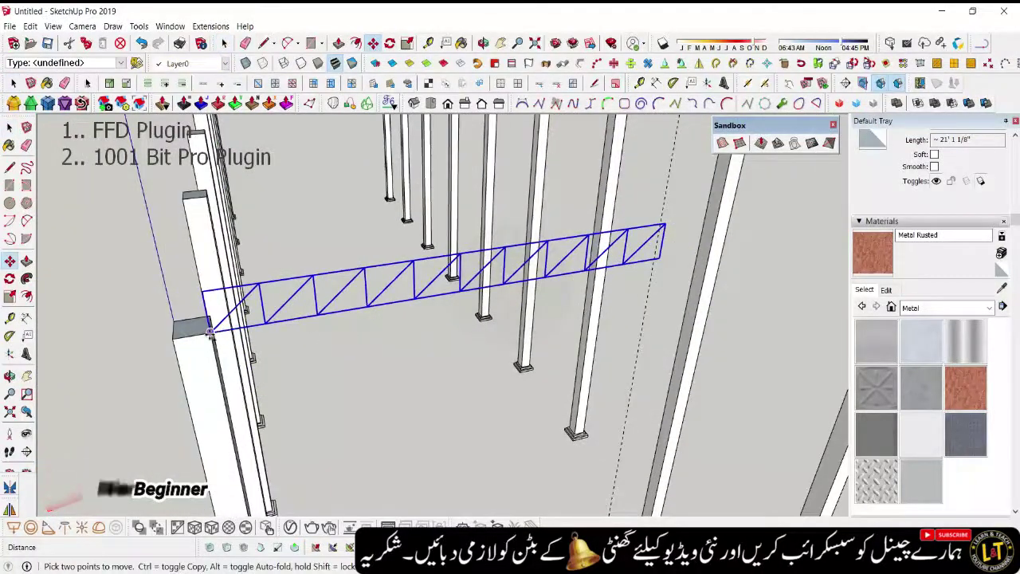
{"action": "key", "text": "ctrl"}
{"action": "left_click", "coordinate": [208, 334]}
{"action": "left_click", "coordinate": [292, 396]}
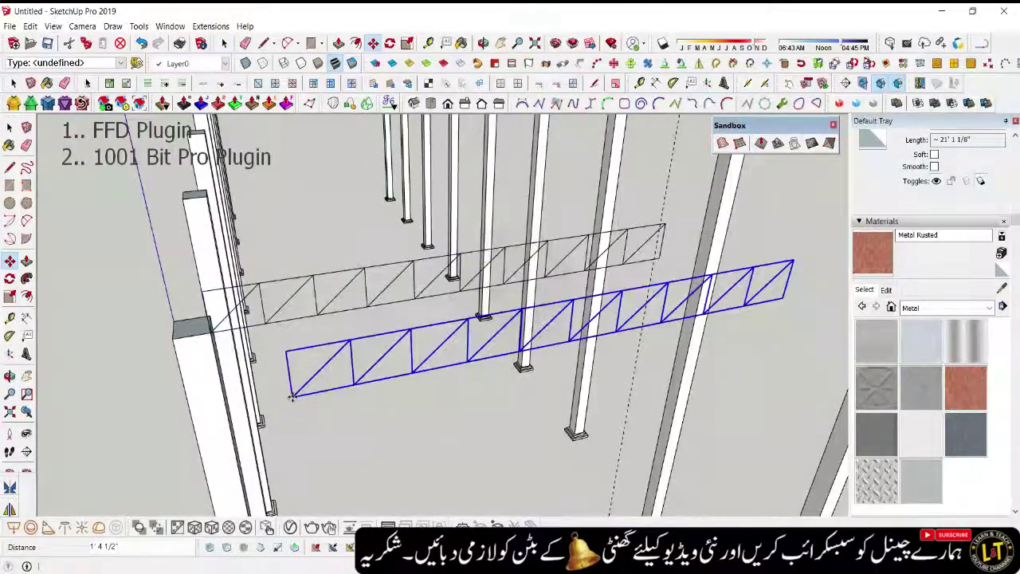
- Flip the truss copy along the red direction
{"action": "right_click", "coordinate": [292, 396]}
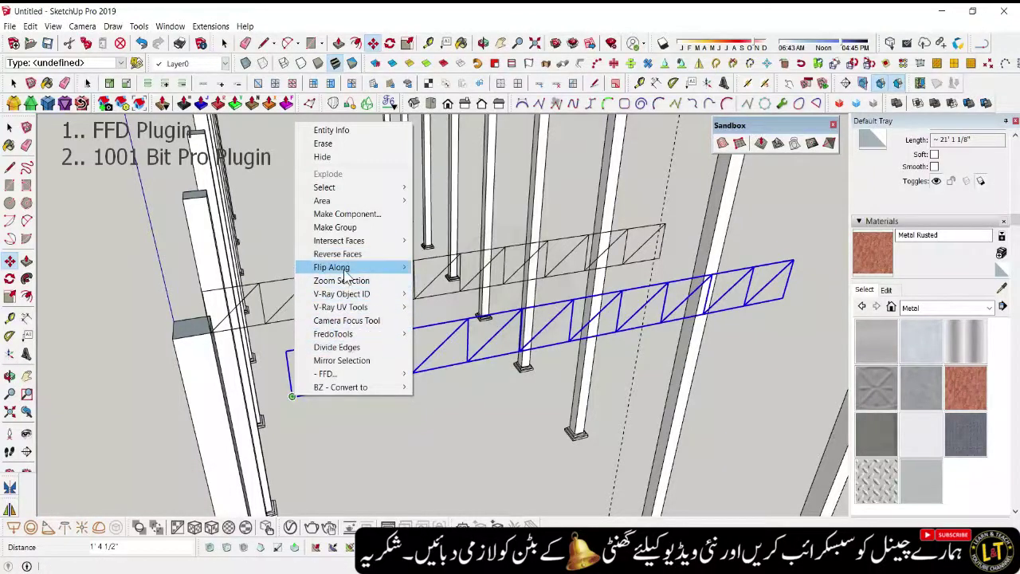
{"action": "mouse_move", "coordinate": [331, 267]}
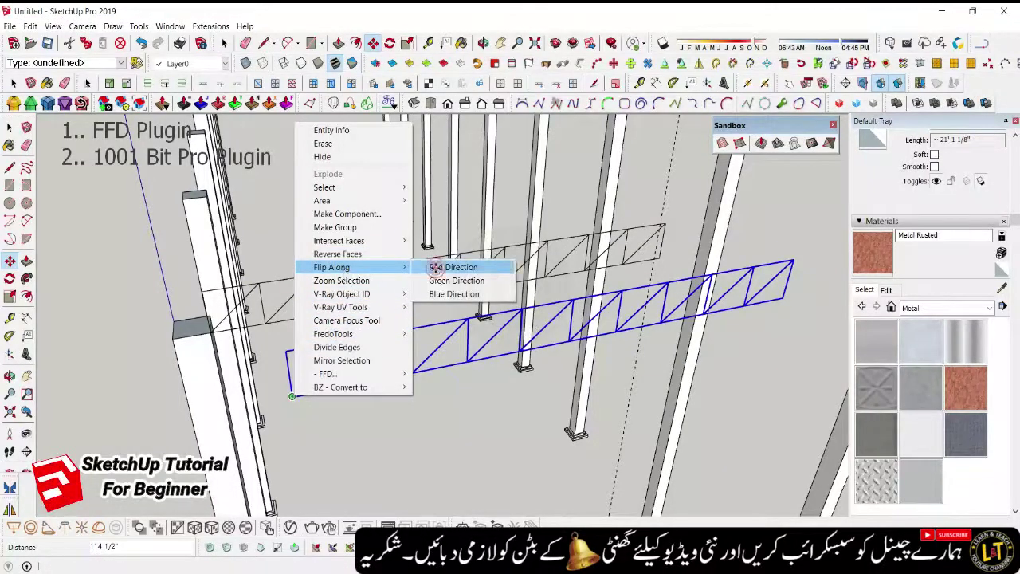
{"action": "left_click", "coordinate": [436, 267]}
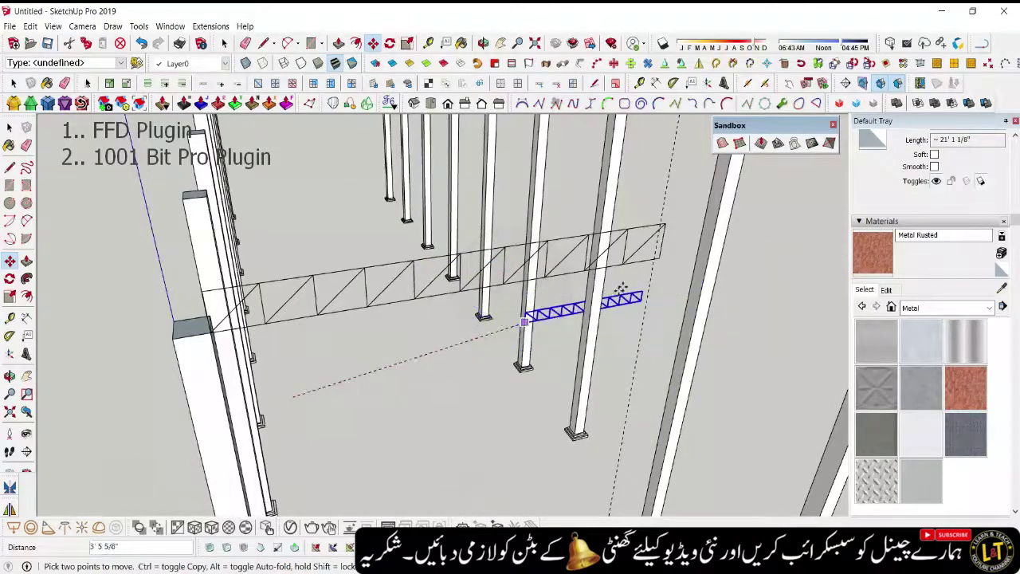
- Snap the flipped truss onto the original's end and select both truss halves
{"action": "left_click", "coordinate": [660, 258]}
{"action": "mouse_move", "coordinate": [660, 257]}
{"action": "middle_mouse_down"}
{"action": "mouse_move", "coordinate": [437, 306]}
{"action": "mouse_move", "coordinate": [392, 276]}
{"action": "middle_mouse_up"}
{"action": "scroll", "coordinate": [371, 270], "scroll_direction": "up", "scroll_amount": 2}
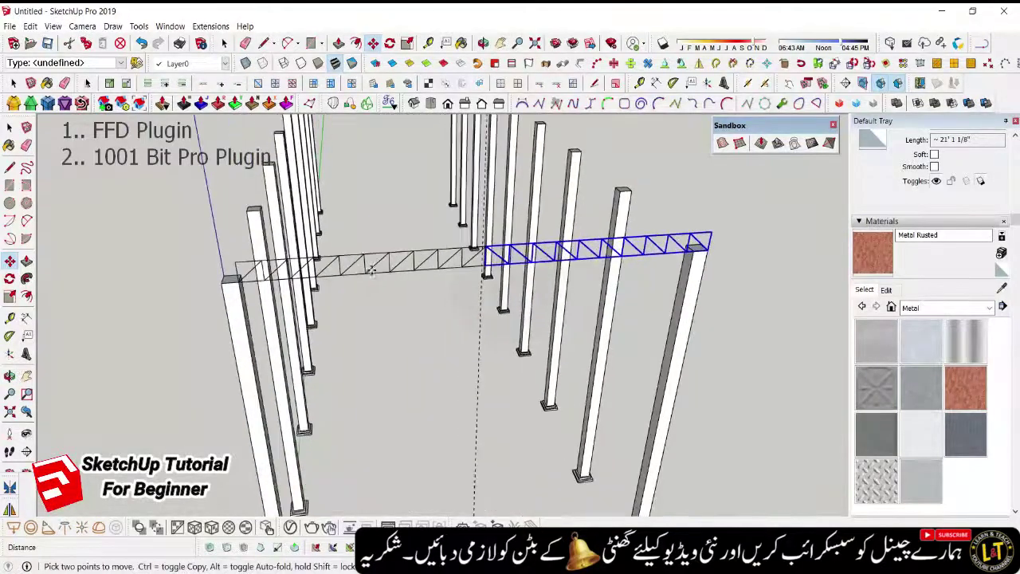
{"action": "key", "text": "space"}
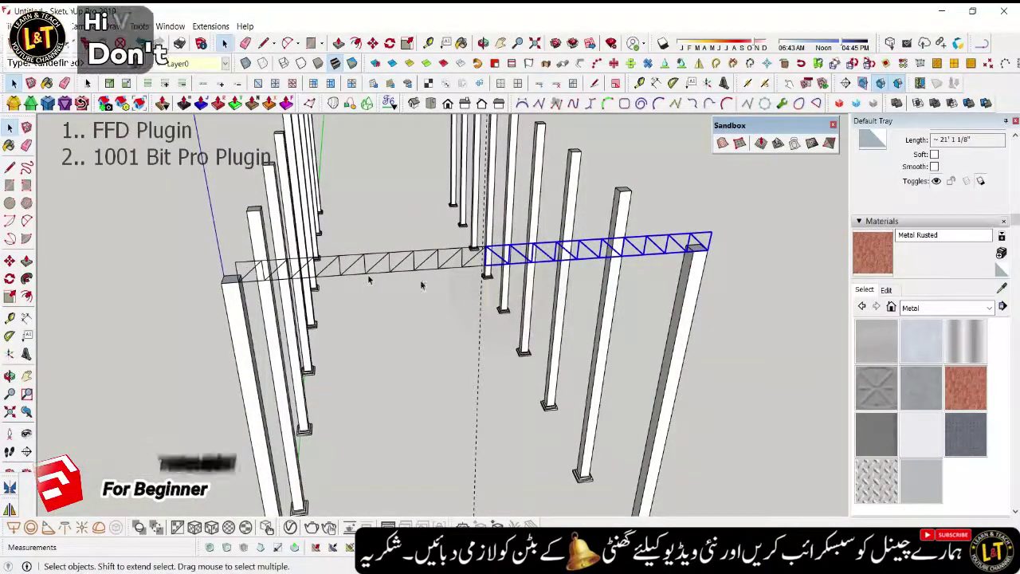
{"action": "left_click", "coordinate": [463, 269], "text": "shift"}
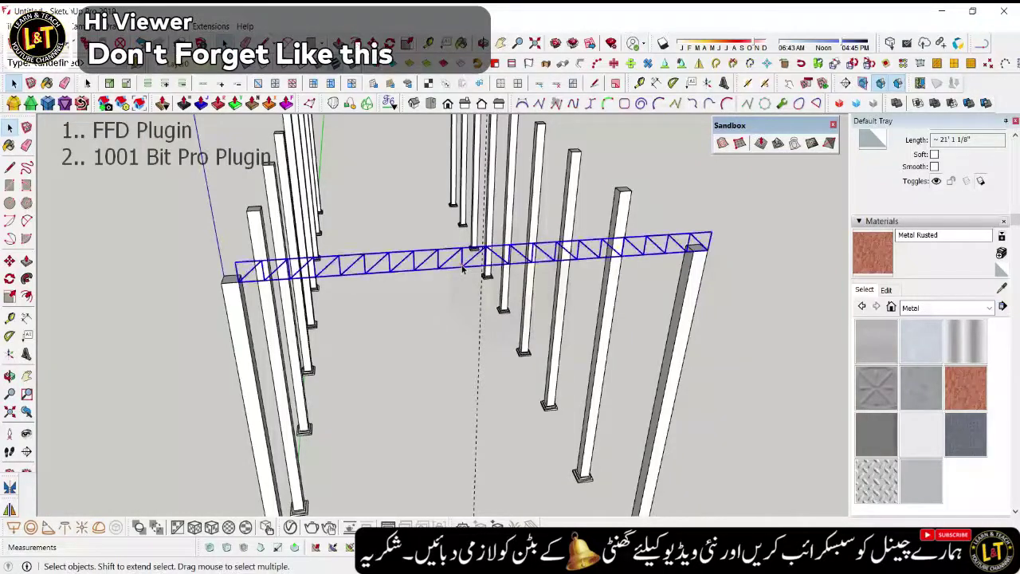
- Make the two selected truss halves into a single group
{"action": "right_click", "coordinate": [462, 270]}
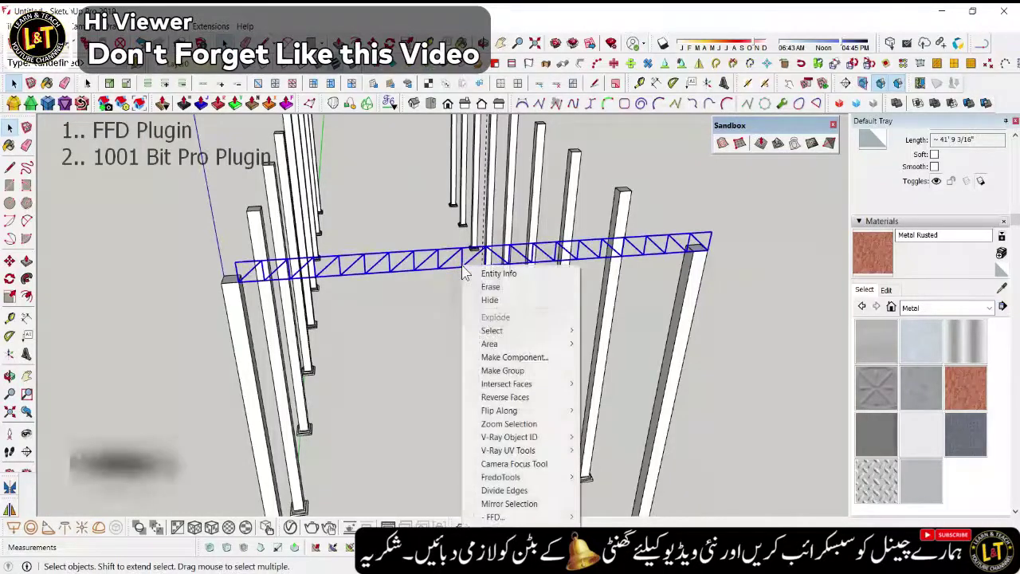
{"action": "left_click", "coordinate": [510, 371]}
{"action": "middle_click_drag", "start_coordinate": [342, 311], "coordinate": [383, 331]}
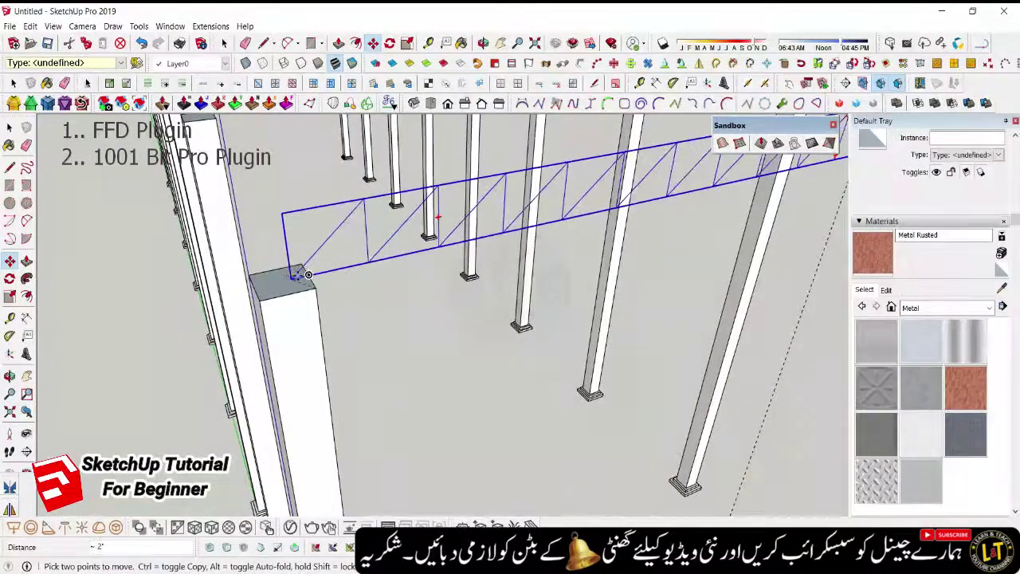
{"action": "scroll", "coordinate": [310, 275], "scroll_direction": "up", "scroll_amount": 1}
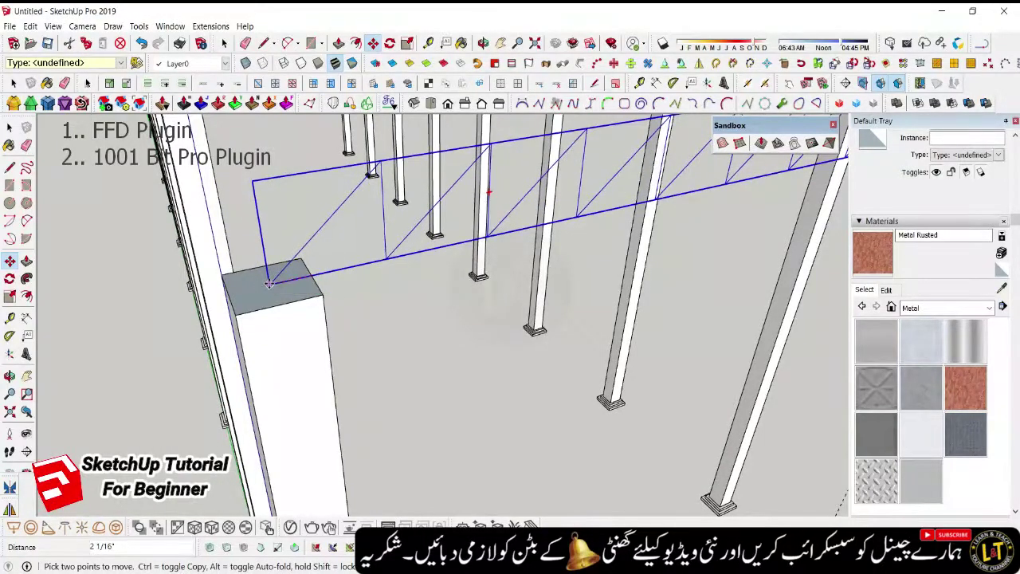
{"action": "scroll", "coordinate": [256, 293], "scroll_direction": "down", "scroll_amount": 2}
{"action": "scroll", "coordinate": [257, 293], "scroll_direction": "down", "scroll_amount": 2}
- Seat the grouped truss on the front column tops, checking its fit from several angles
{"action": "middle_click_drag", "start_coordinate": [223, 319], "coordinate": [505, 319]}
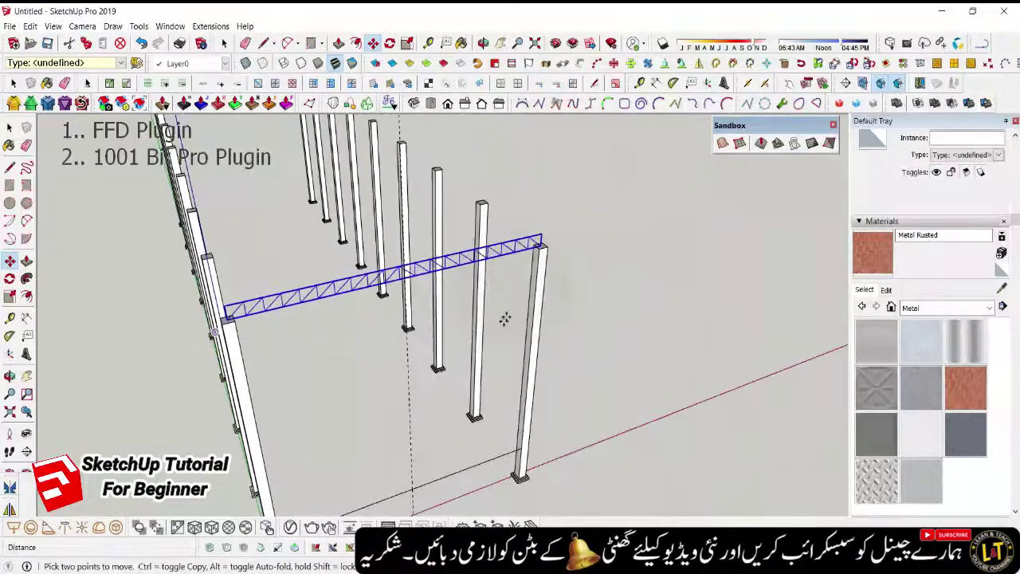
{"action": "scroll", "coordinate": [551, 253], "scroll_direction": "up", "scroll_amount": 2}
{"action": "scroll", "coordinate": [552, 253], "scroll_direction": "up", "scroll_amount": 2}
{"action": "middle_click_drag", "start_coordinate": [560, 241], "coordinate": [529, 292]}
{"action": "scroll", "coordinate": [522, 295], "scroll_direction": "up", "scroll_amount": 2}
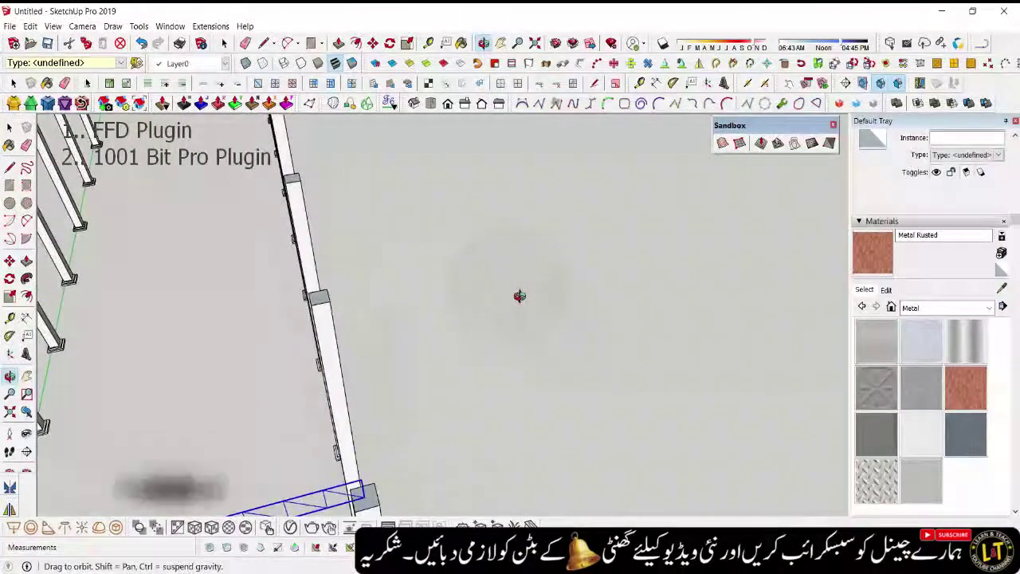
{"action": "scroll", "coordinate": [619, 259], "scroll_direction": "down", "scroll_amount": 2}
{"action": "scroll", "coordinate": [581, 295], "scroll_direction": "down", "scroll_amount": 2}
{"action": "middle_click_drag", "start_coordinate": [490, 337], "coordinate": [457, 340]}
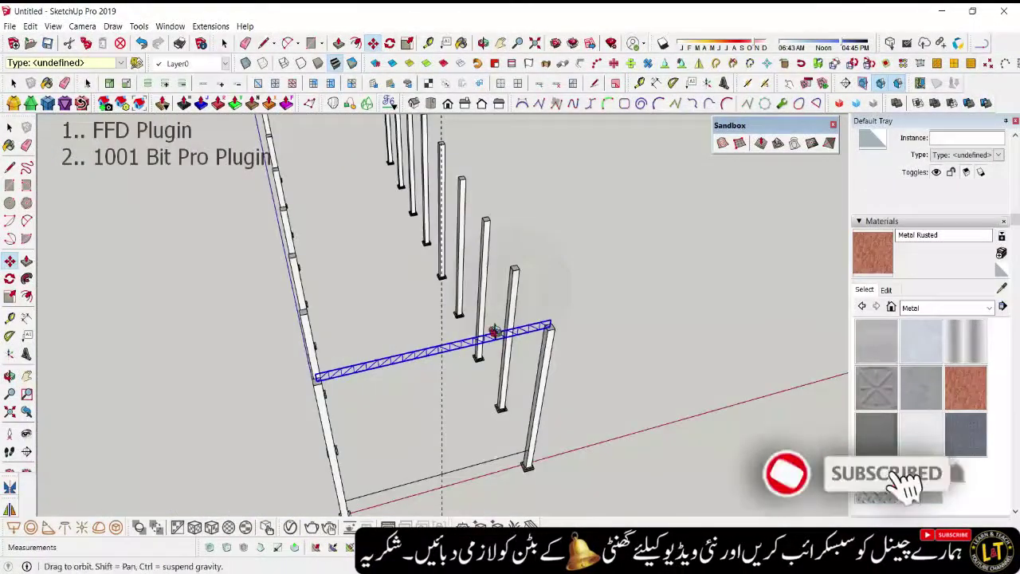
- Erase the stray ground line between the front columns with the Eraser
{"action": "key", "text": "e"}
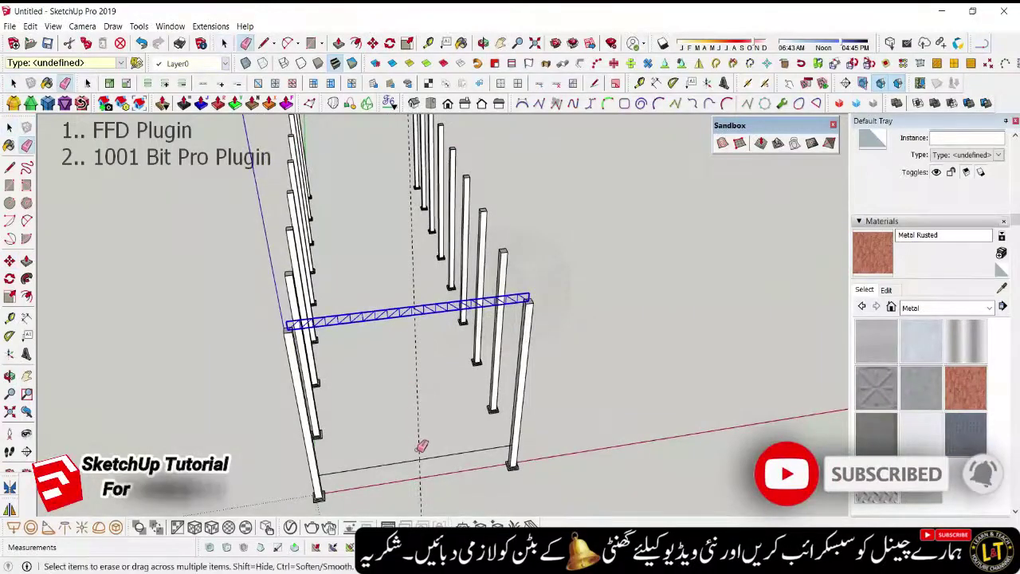
{"action": "left_click", "coordinate": [421, 467]}
{"action": "scroll", "coordinate": [399, 313], "scroll_direction": "up", "scroll_amount": 2}
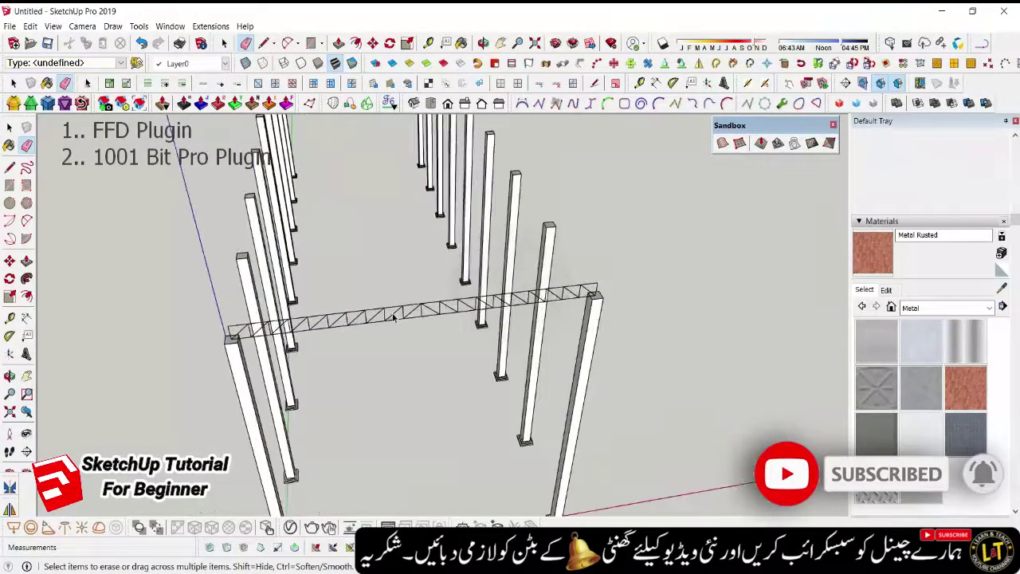
{"action": "key", "text": "space"}
{"action": "scroll", "coordinate": [401, 311], "scroll_direction": "up", "scroll_amount": 3}
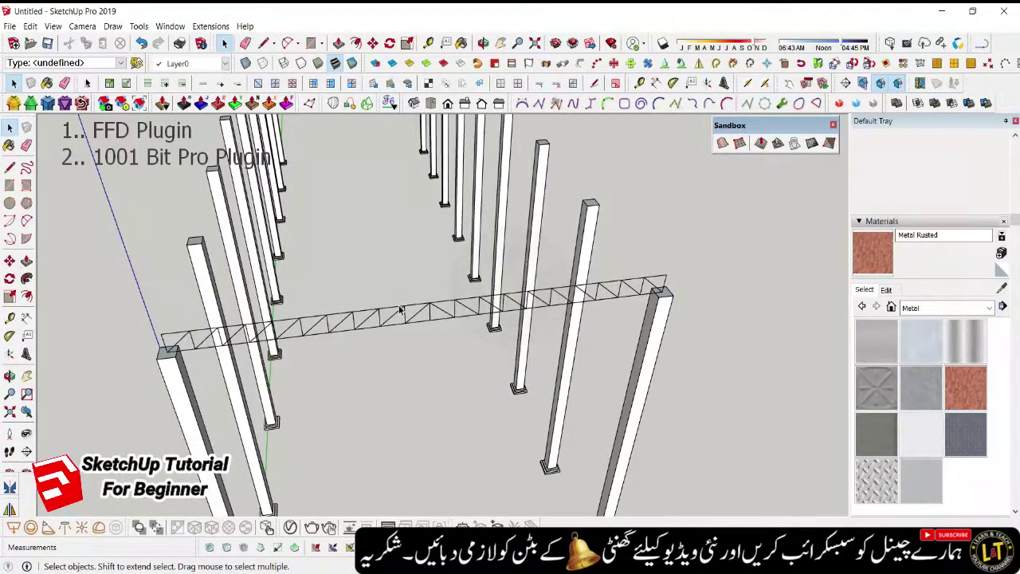
{"action": "middle_click_drag", "start_coordinate": [357, 369], "coordinate": [358, 312]}
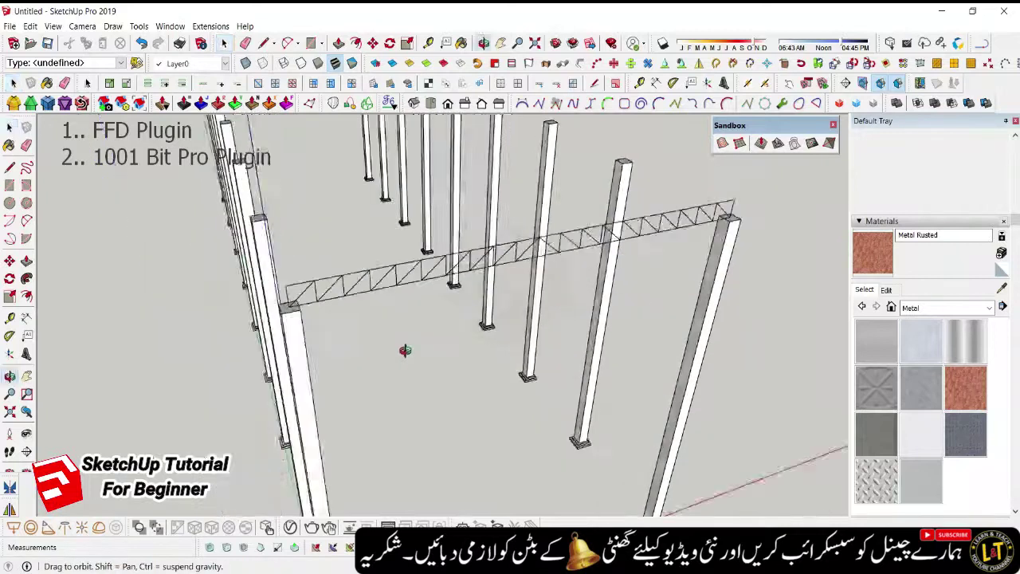
- Copy the truss and set the spare copy off to the right of the frame
{"action": "left_click", "coordinate": [365, 291]}
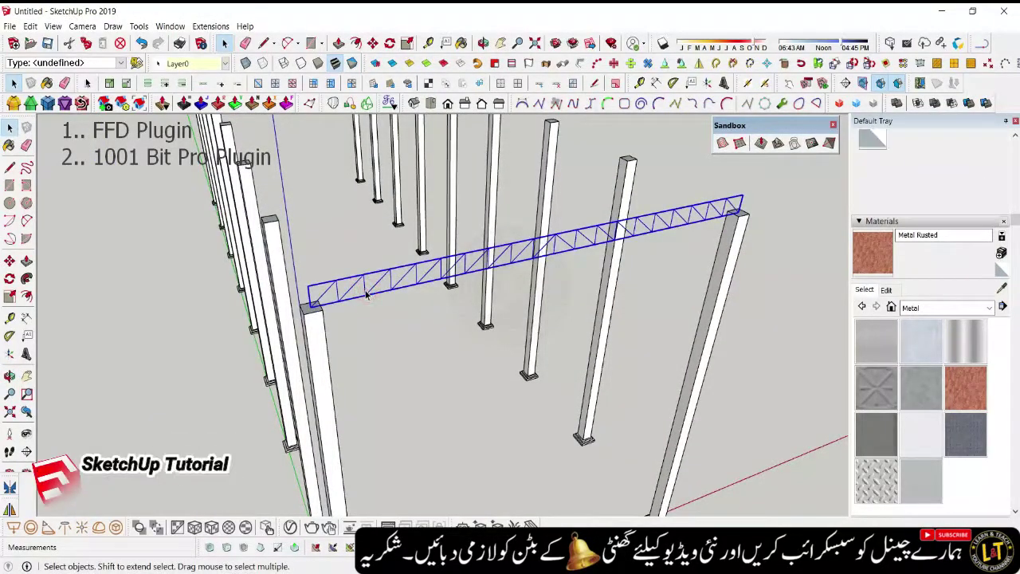
{"action": "key", "text": "m"}
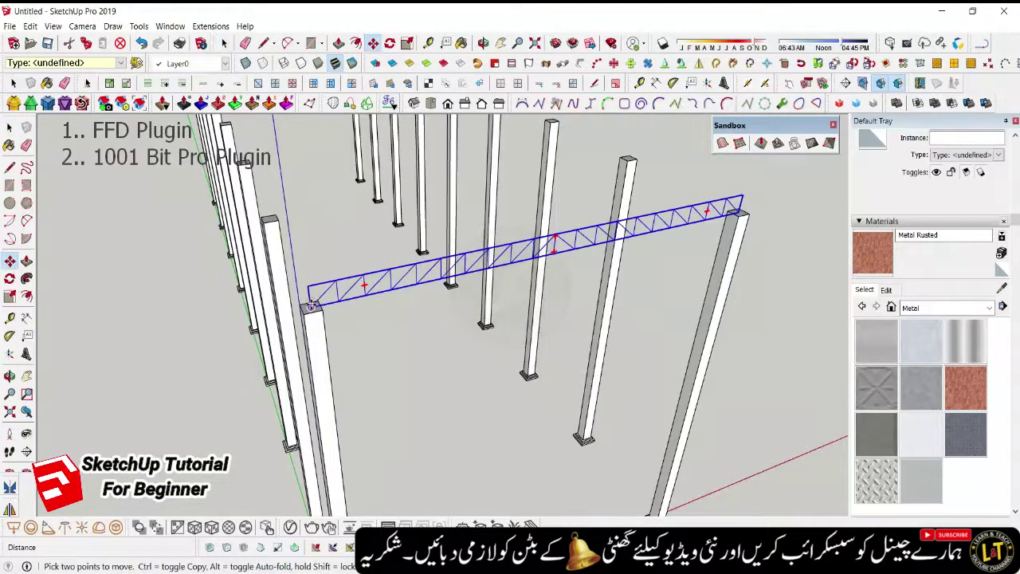
{"action": "scroll", "coordinate": [311, 307], "scroll_direction": "down", "scroll_amount": 2}
{"action": "scroll", "coordinate": [312, 307], "scroll_direction": "down", "scroll_amount": 2}
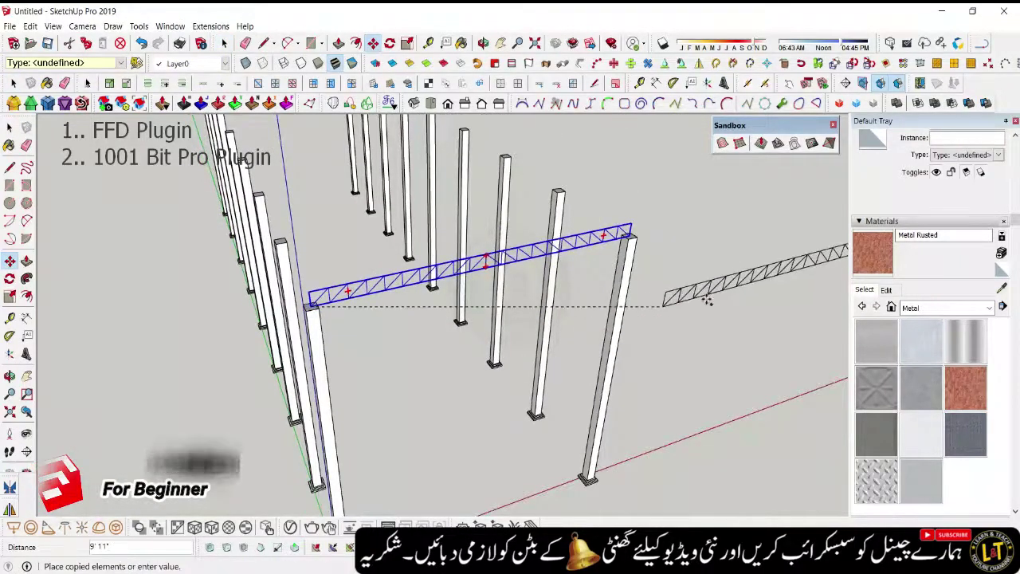
{"action": "left_click", "coordinate": [707, 295]}
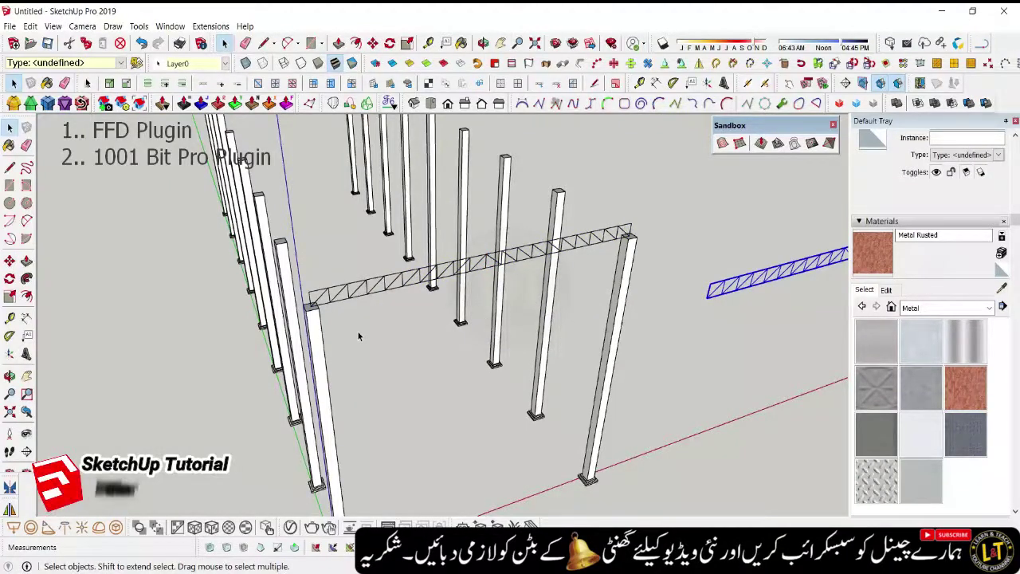
- Reselect the truss on the front columns and bring up its context menu
{"action": "middle_click_drag", "start_coordinate": [359, 331], "coordinate": [423, 359]}
{"action": "scroll", "coordinate": [422, 363], "scroll_direction": "up", "scroll_amount": 3}
{"action": "middle_click_drag", "start_coordinate": [467, 391], "coordinate": [463, 372]}
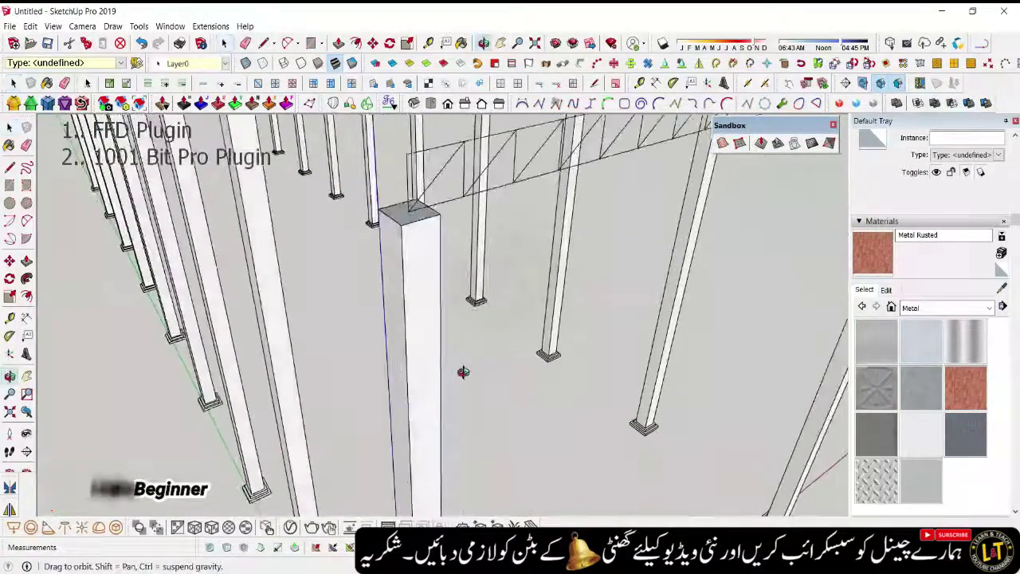
{"action": "scroll", "coordinate": [414, 361], "scroll_direction": "down", "scroll_amount": 3}
{"action": "scroll", "coordinate": [419, 354], "scroll_direction": "down", "scroll_amount": 3}
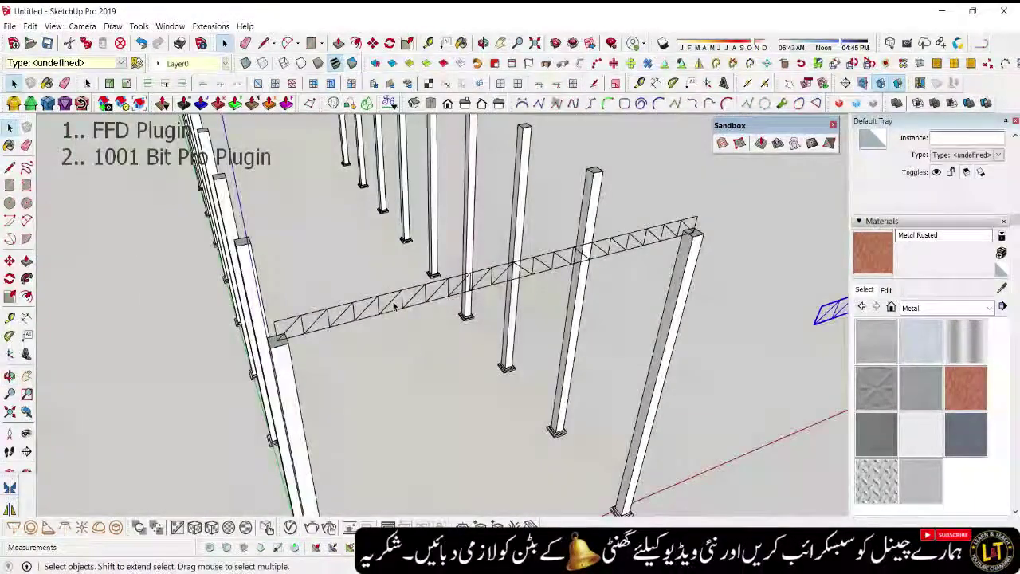
{"action": "left_click", "coordinate": [394, 307]}
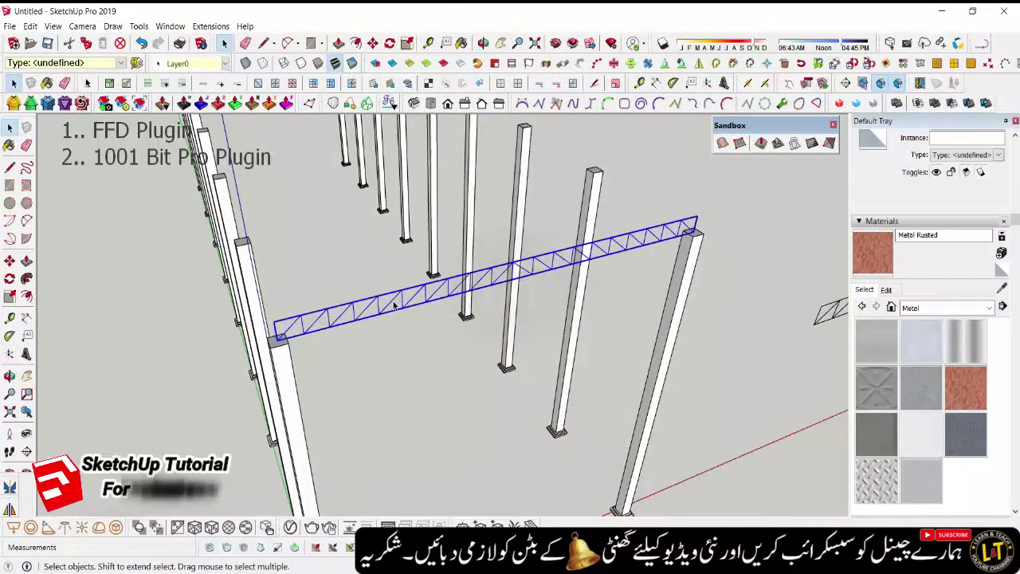
{"action": "right_click", "coordinate": [394, 307]}
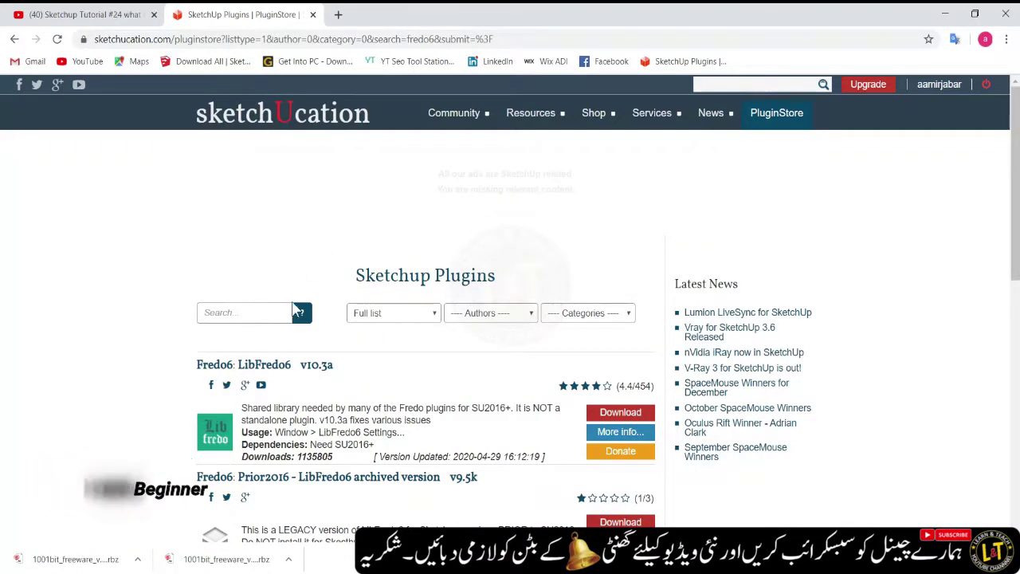
{"action": "type", "text": "re"}
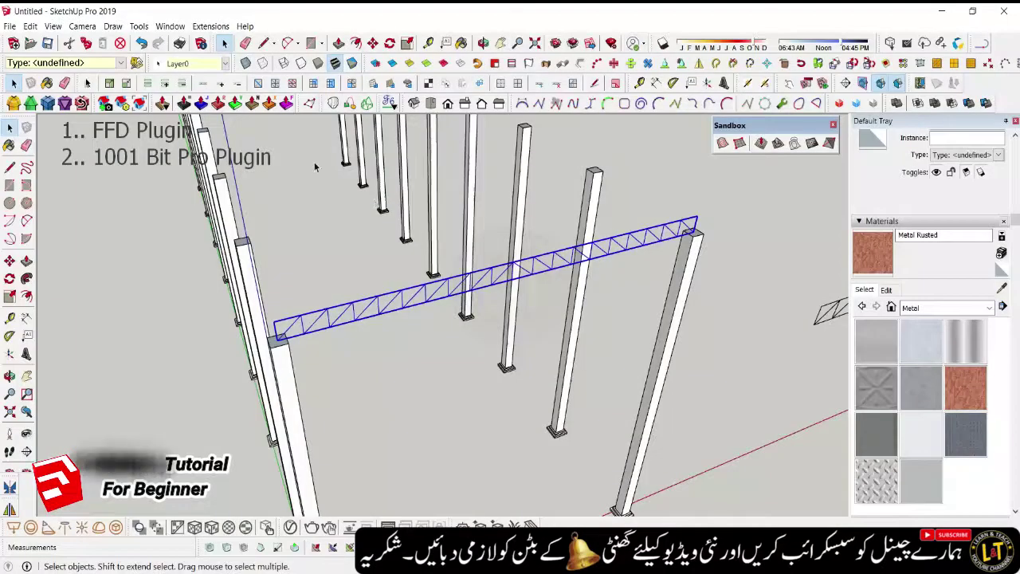
{"action": "left_click", "coordinate": [204, 29]}
{"action": "mouse_move", "coordinate": [170, 26]}
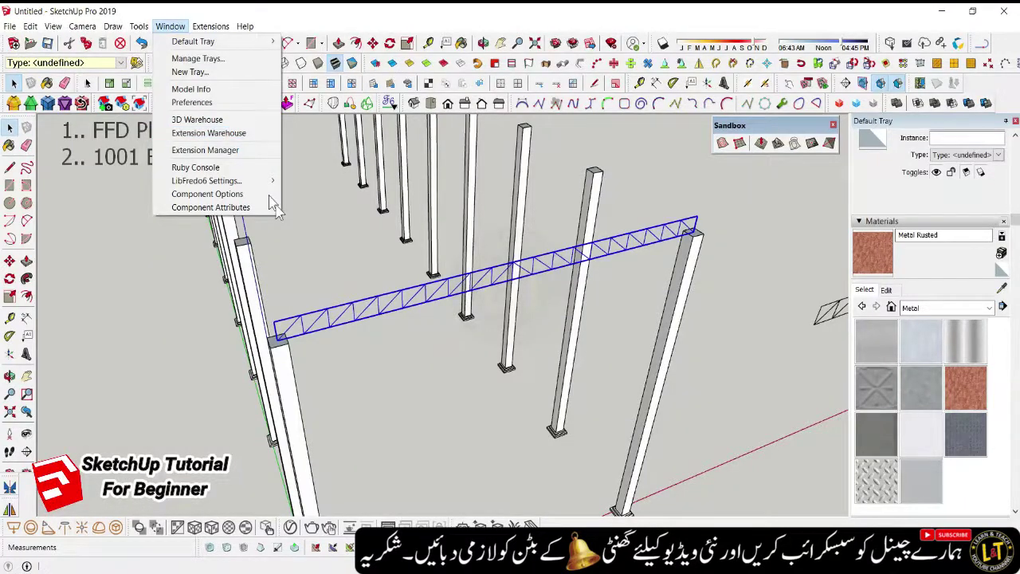
{"action": "left_click", "coordinate": [321, 248]}
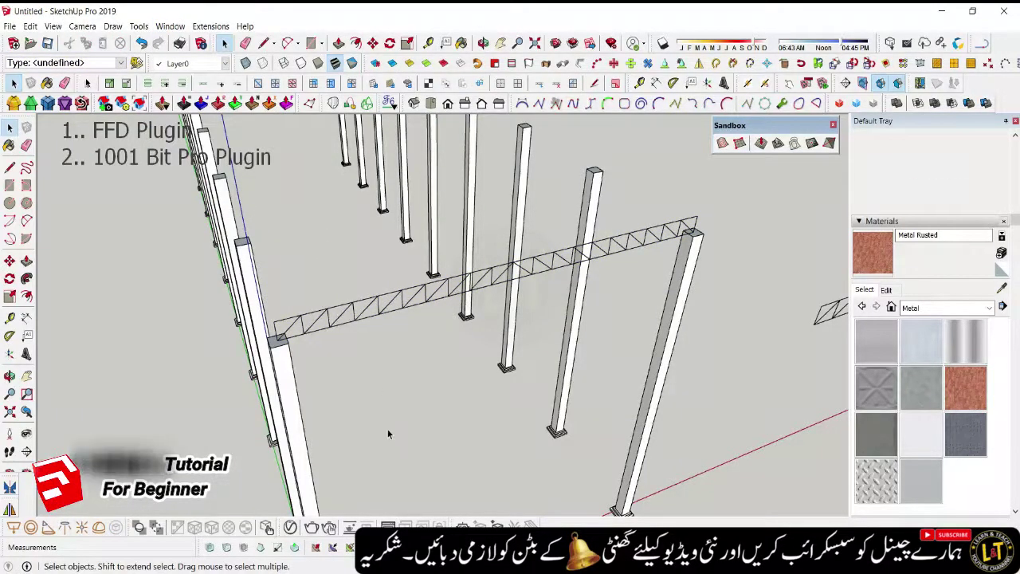
{"action": "scroll", "coordinate": [386, 434], "scroll_direction": "down", "scroll_amount": 3}
{"action": "scroll", "coordinate": [399, 401], "scroll_direction": "up", "scroll_amount": 2}
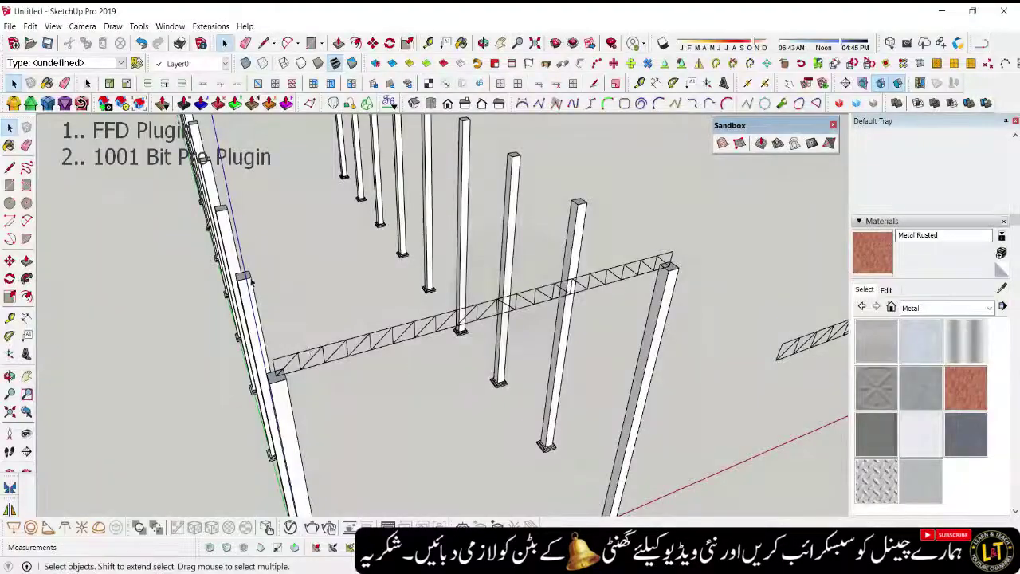
{"action": "left_click", "coordinate": [316, 342]}
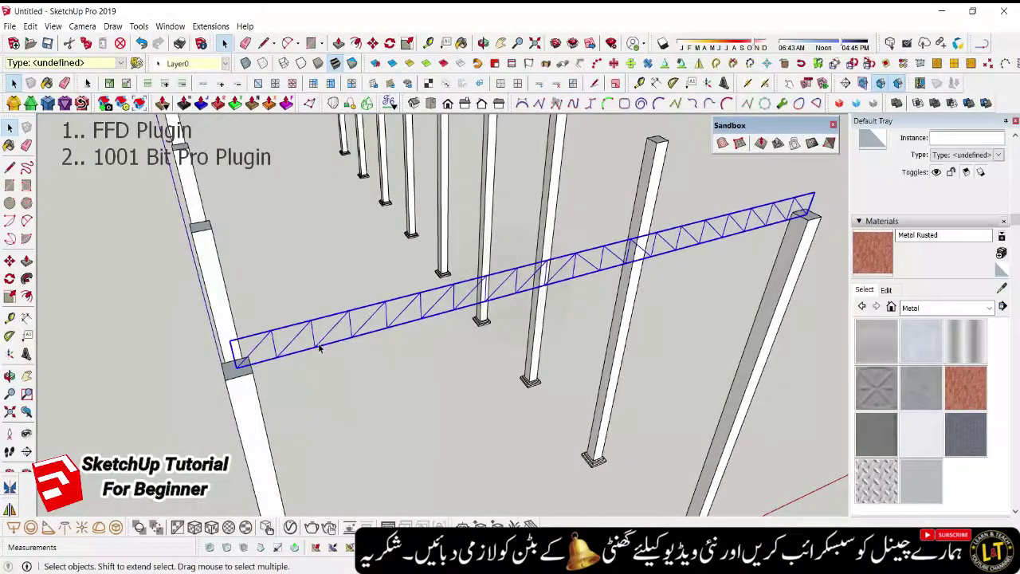
- Wrap the selected truss in a 3x3 FFD cage, then deselect it
{"action": "right_click", "coordinate": [320, 348]}
{"action": "mouse_move", "coordinate": [375, 322]}
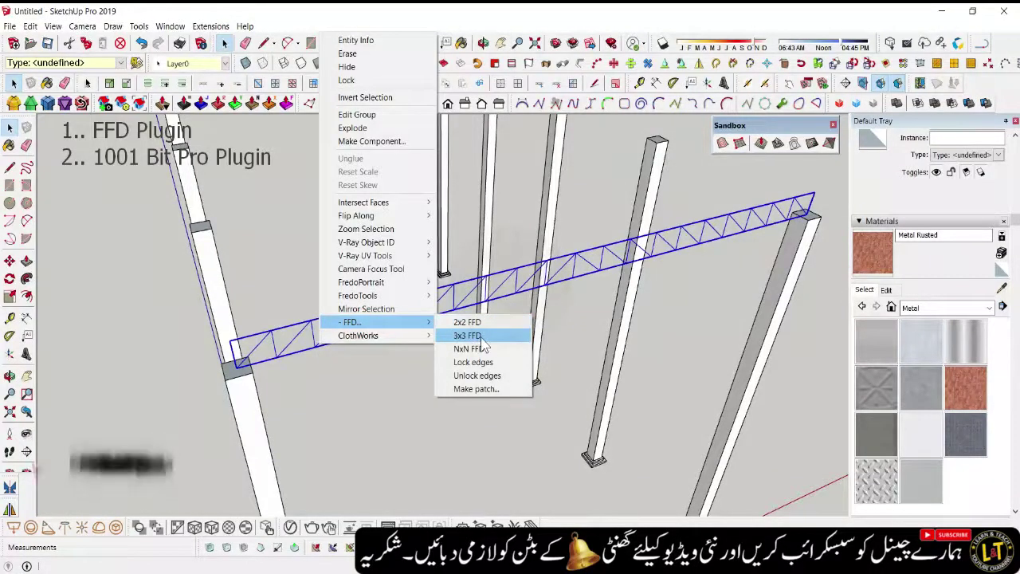
{"action": "left_click", "coordinate": [479, 338]}
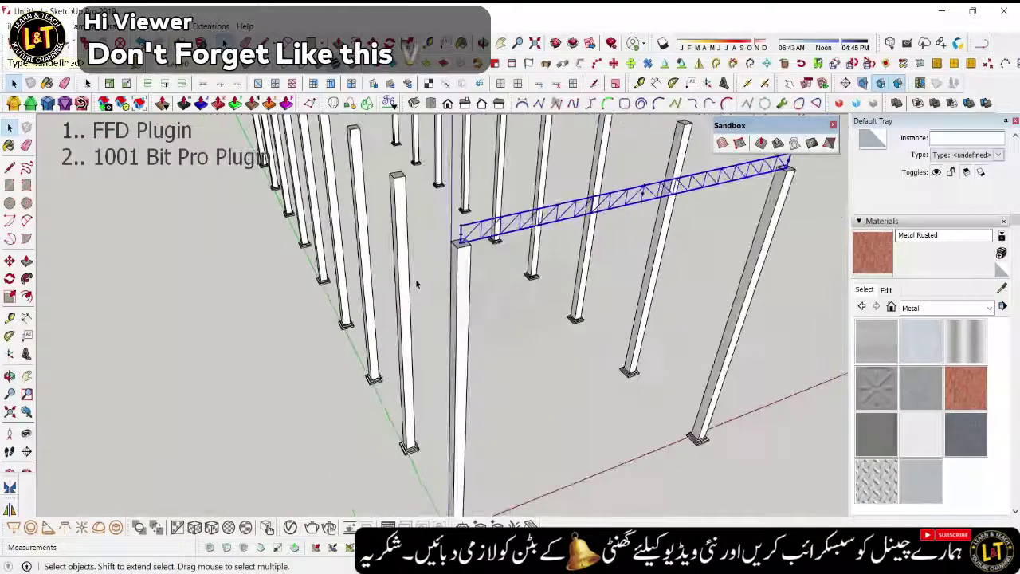
{"action": "scroll", "coordinate": [449, 246], "scroll_direction": "up", "scroll_amount": 2}
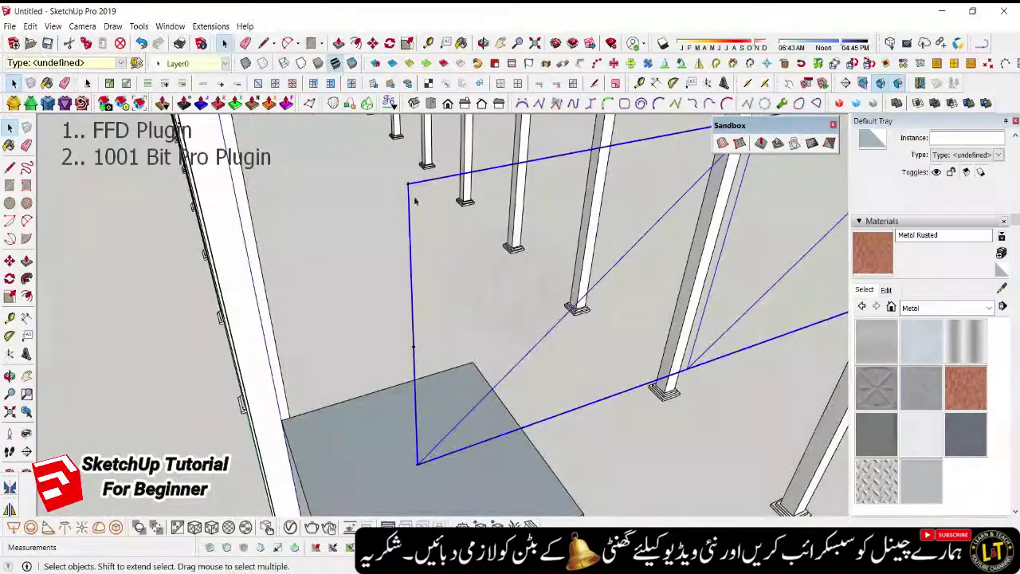
{"action": "left_click", "coordinate": [429, 202]}
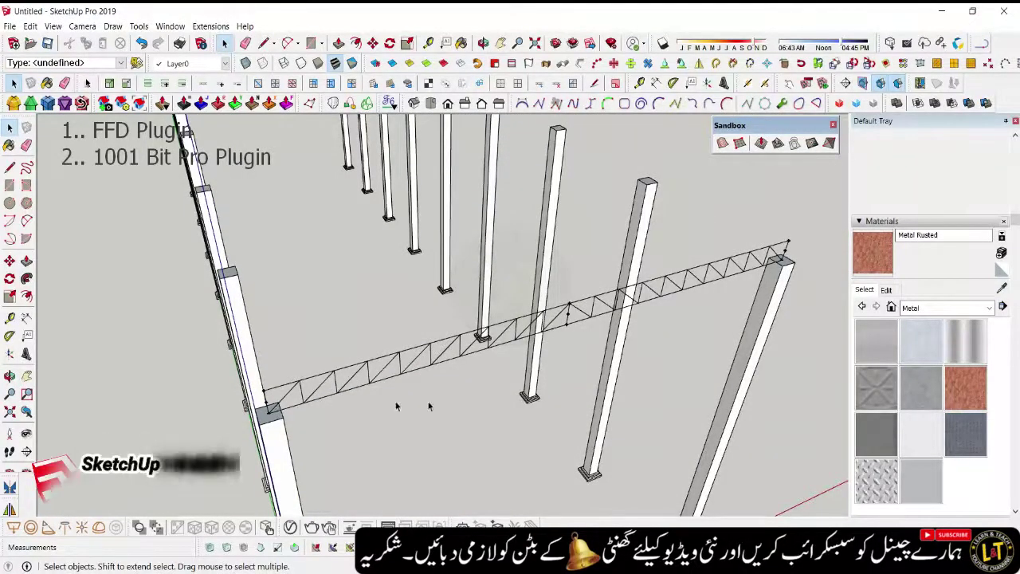
- Enter the truss's FFD cage group for editing and clear the selection inside it
{"action": "scroll", "coordinate": [563, 306], "scroll_direction": "up", "scroll_amount": 2}
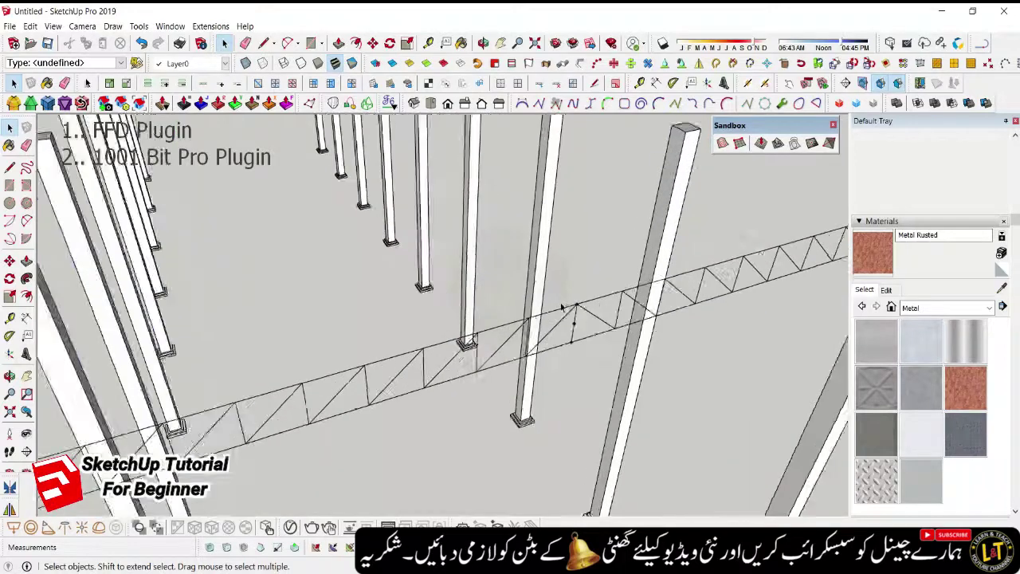
{"action": "scroll", "coordinate": [561, 303], "scroll_direction": "up", "scroll_amount": 2}
{"action": "scroll", "coordinate": [561, 302], "scroll_direction": "down", "scroll_amount": 5}
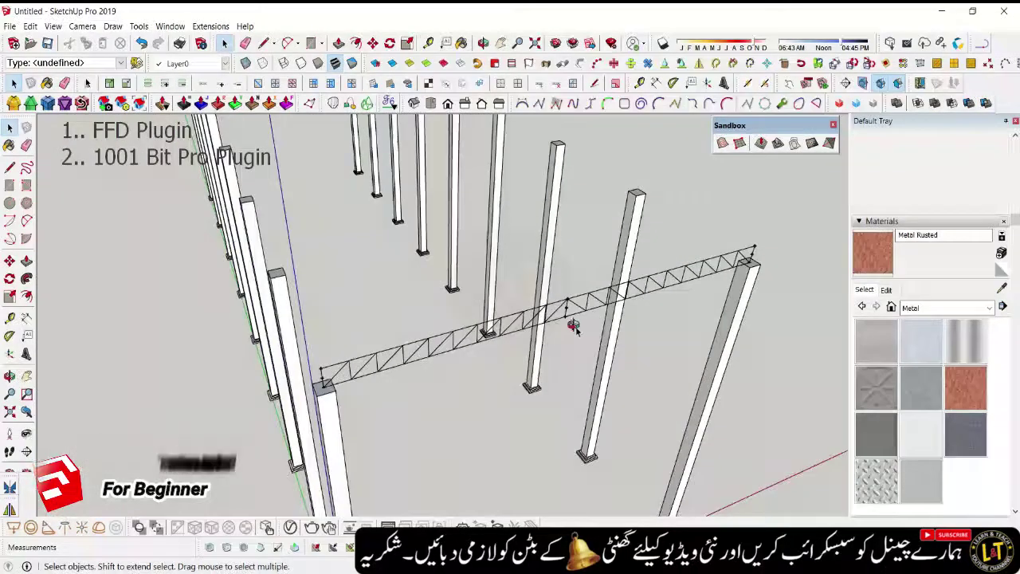
{"action": "middle_click_drag", "start_coordinate": [571, 326], "coordinate": [511, 289]}
{"action": "scroll", "coordinate": [511, 289], "scroll_direction": "up", "scroll_amount": 3}
{"action": "scroll", "coordinate": [498, 287], "scroll_direction": "up", "scroll_amount": 2}
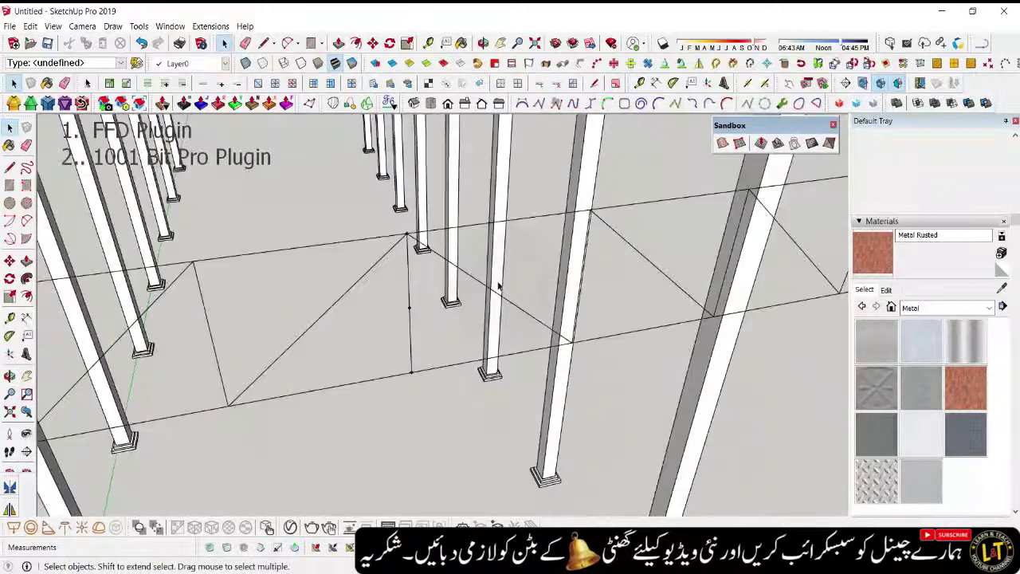
{"action": "double_click", "coordinate": [411, 313]}
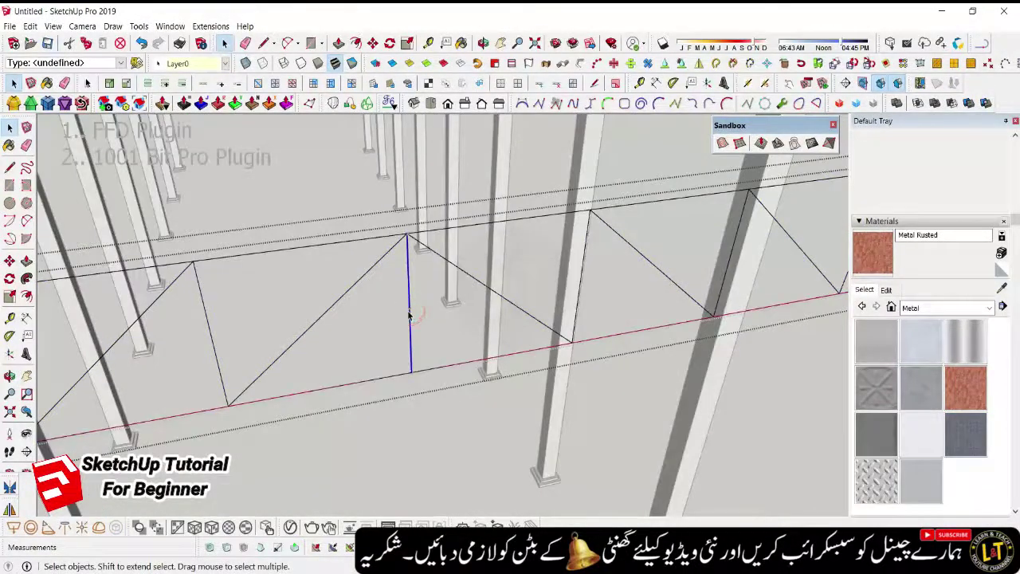
{"action": "left_click", "coordinate": [438, 408]}
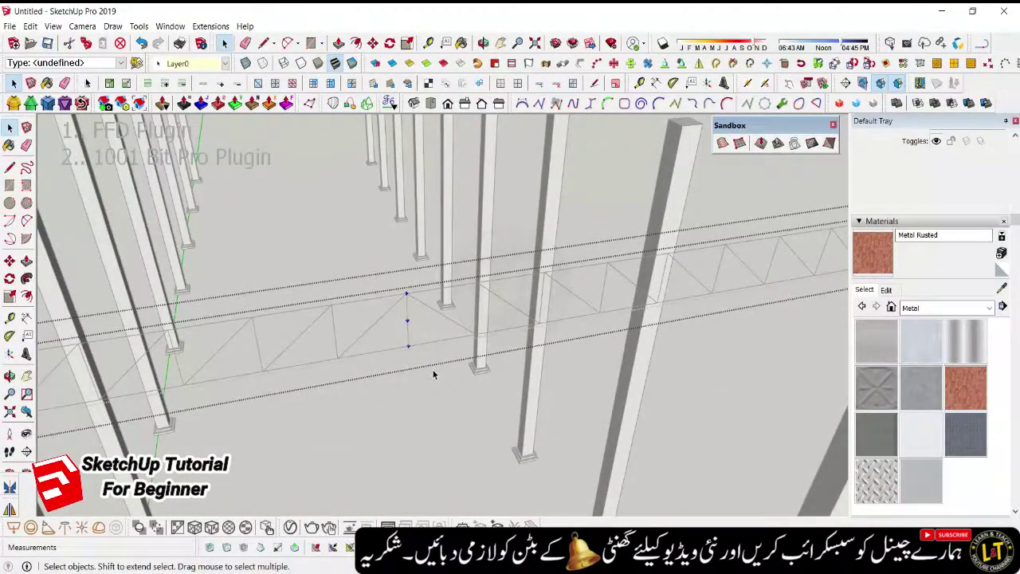
- Raise the middle FFD control point upward along the blue axis, checking the lift from several angles
{"action": "key", "text": "m"}
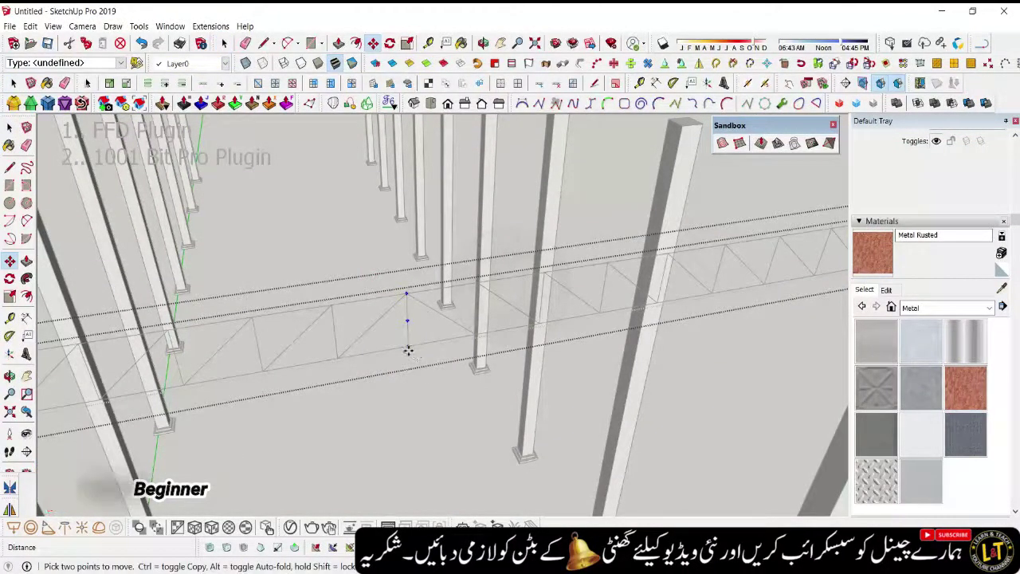
{"action": "left_click", "coordinate": [407, 345]}
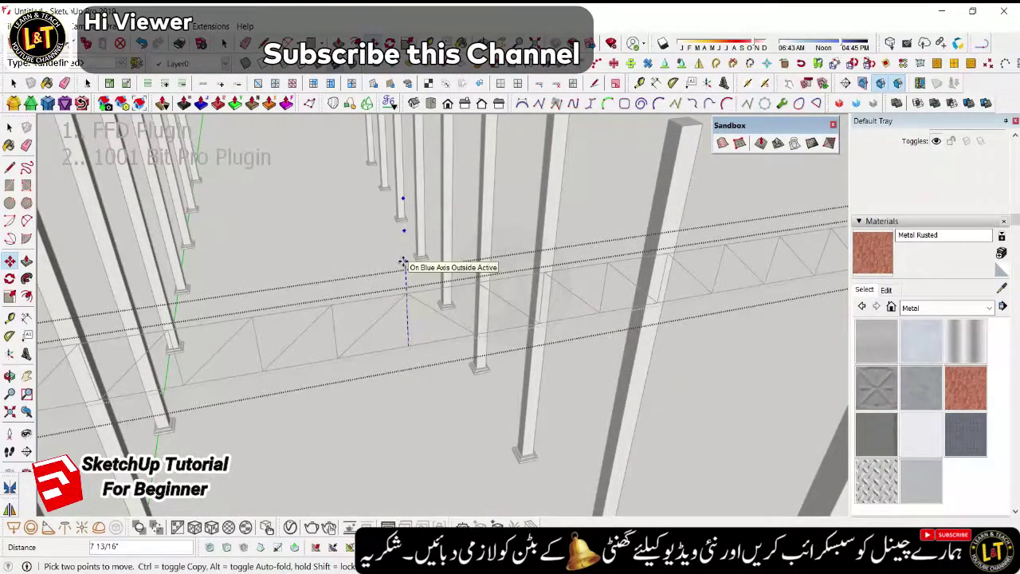
{"action": "mouse_move", "coordinate": [410, 280]}
{"action": "middle_mouse_down"}
{"action": "mouse_move", "coordinate": [419, 343]}
{"action": "mouse_move", "coordinate": [412, 337]}
{"action": "middle_mouse_up"}
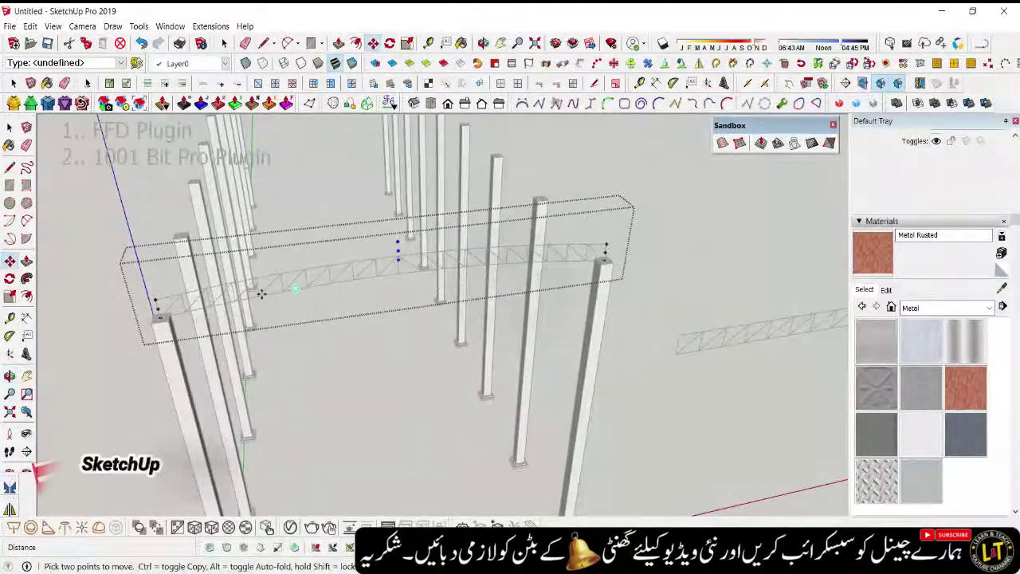
{"action": "middle_click_drag", "start_coordinate": [391, 262], "coordinate": [409, 265]}
{"action": "left_click", "coordinate": [401, 260]}
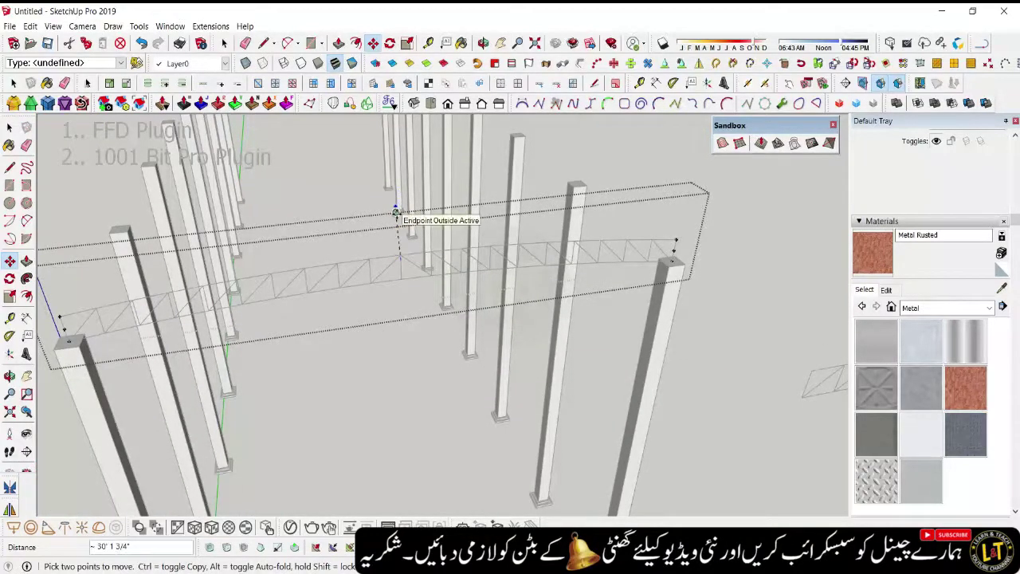
{"action": "mouse_move", "coordinate": [405, 233]}
{"action": "middle_mouse_down"}
{"action": "mouse_move", "coordinate": [462, 446]}
{"action": "mouse_move", "coordinate": [471, 524]}
{"action": "middle_mouse_up"}
{"action": "middle_click_drag", "start_coordinate": [431, 383], "coordinate": [396, 310]}
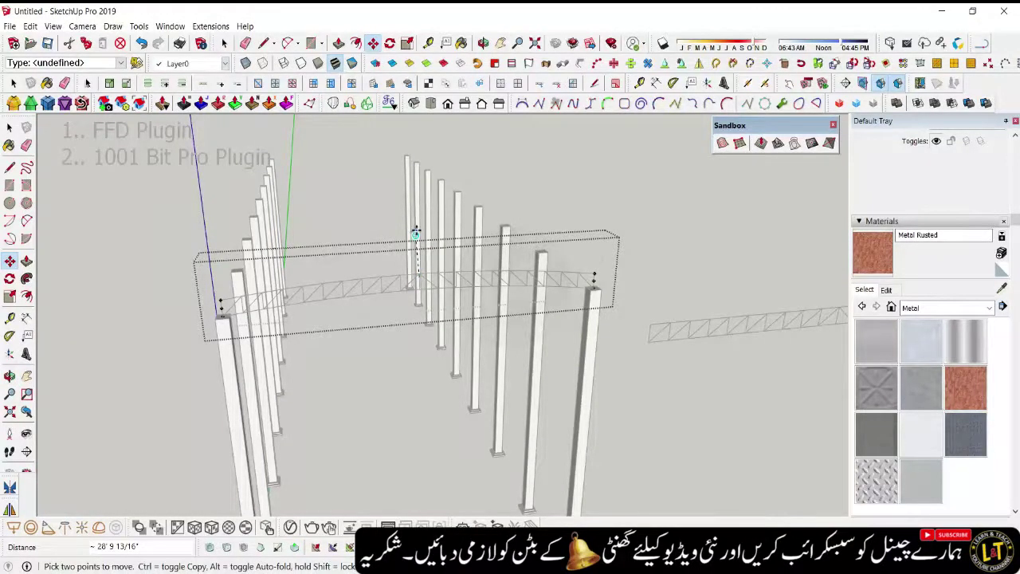
{"action": "scroll", "coordinate": [415, 233], "scroll_direction": "up", "scroll_amount": 5}
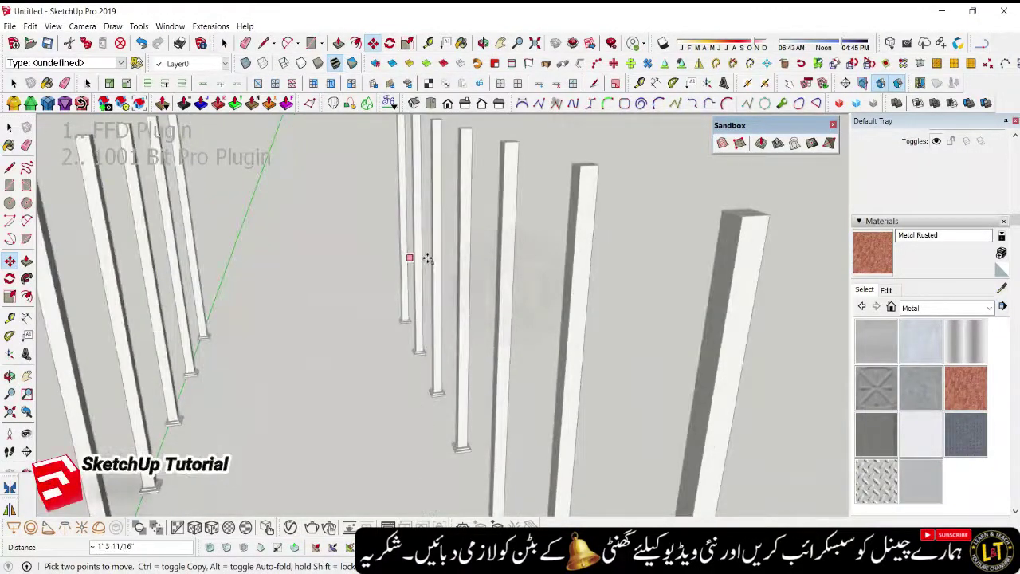
{"action": "scroll", "coordinate": [428, 253], "scroll_direction": "down", "scroll_amount": 5}
{"action": "scroll", "coordinate": [429, 245], "scroll_direction": "down", "scroll_amount": 3}
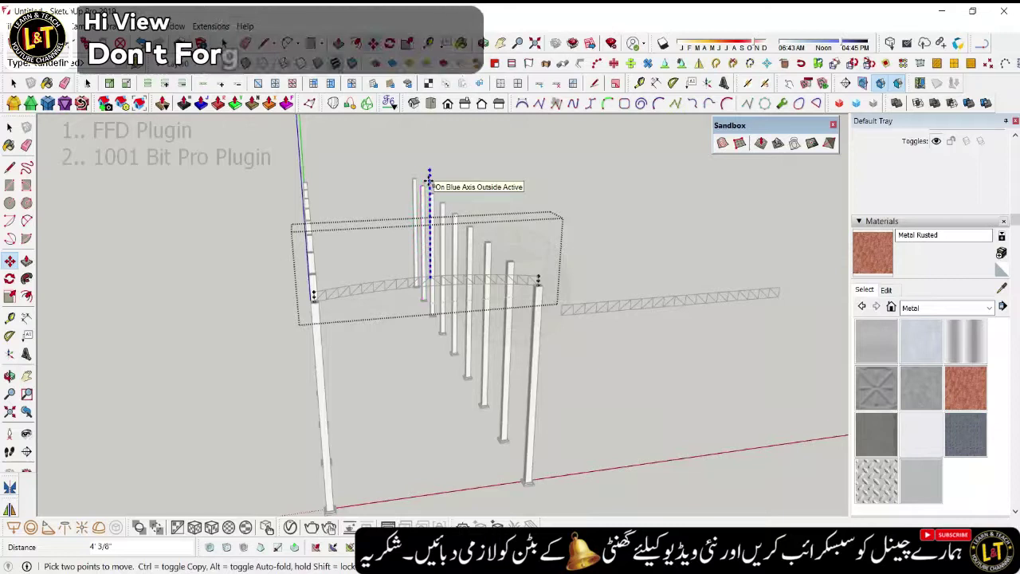
{"action": "scroll", "coordinate": [435, 253], "scroll_direction": "up", "scroll_amount": 3}
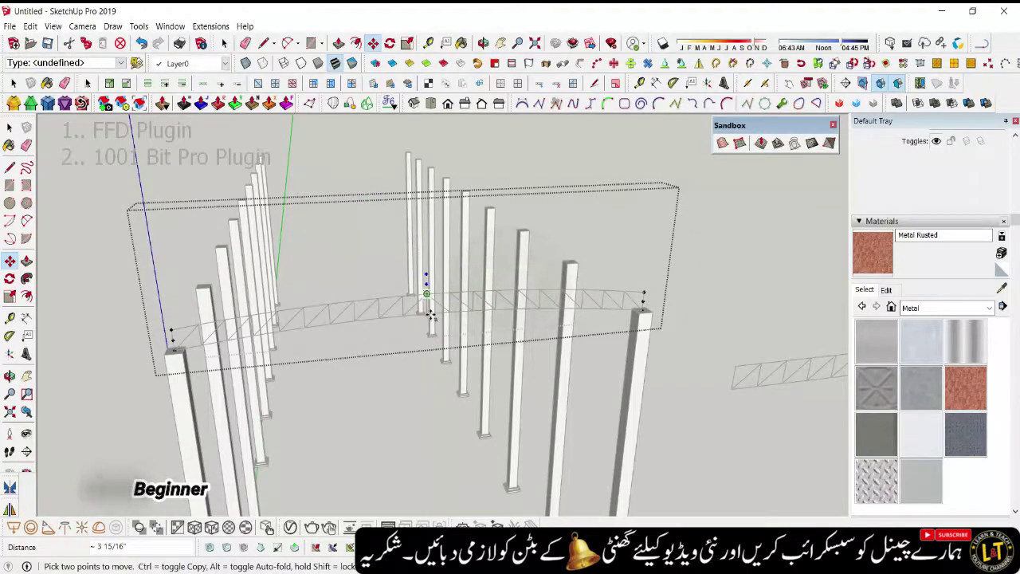
{"action": "key", "text": "Escape"}
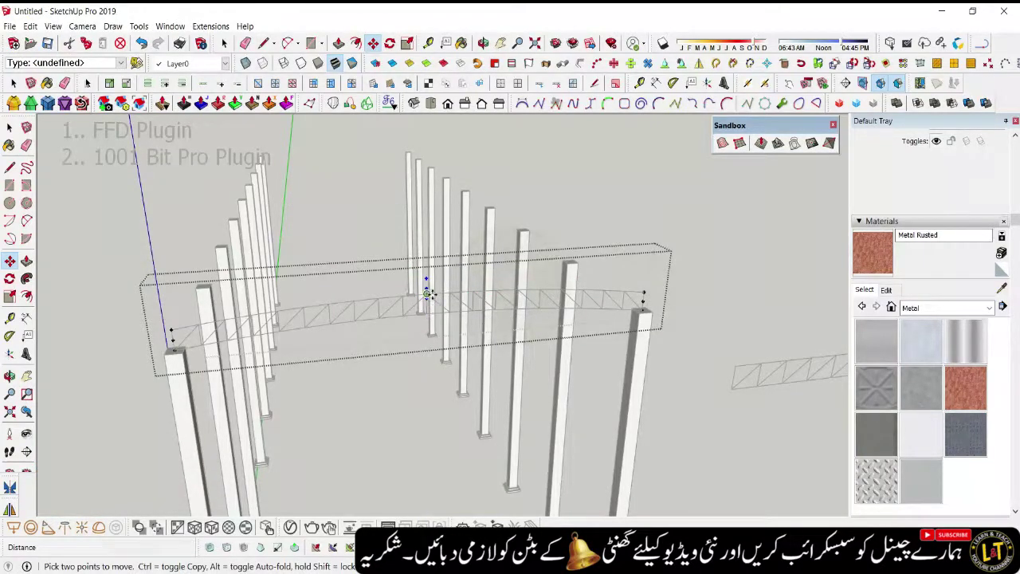
- Cancel the leftover move and lift the truss control points again to arch it between the end columns
{"action": "scroll", "coordinate": [426, 294], "scroll_direction": "up", "scroll_amount": 2}
{"action": "scroll", "coordinate": [430, 283], "scroll_direction": "up", "scroll_amount": 3}
{"action": "scroll", "coordinate": [419, 292], "scroll_direction": "down", "scroll_amount": 2}
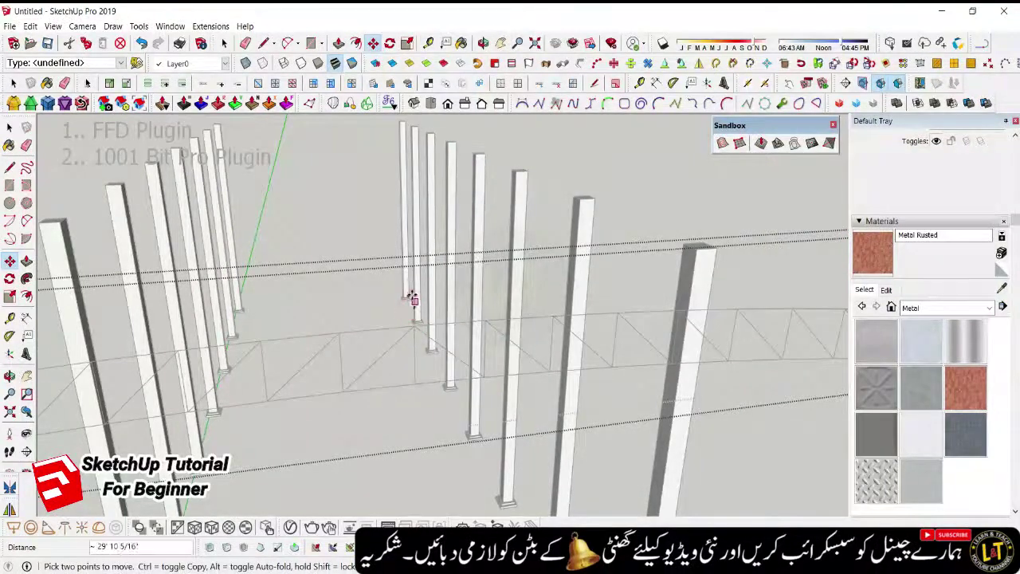
{"action": "mouse_move", "coordinate": [405, 253]}
{"action": "middle_mouse_down"}
{"action": "mouse_move", "coordinate": [375, 268]}
{"action": "mouse_move", "coordinate": [370, 256]}
{"action": "middle_mouse_up"}
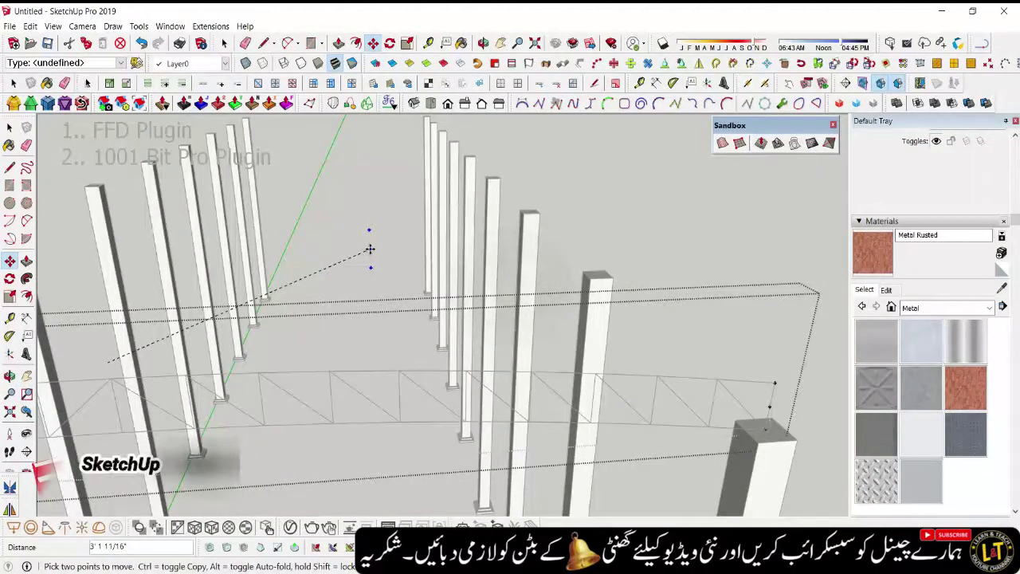
{"action": "key", "text": "Escape"}
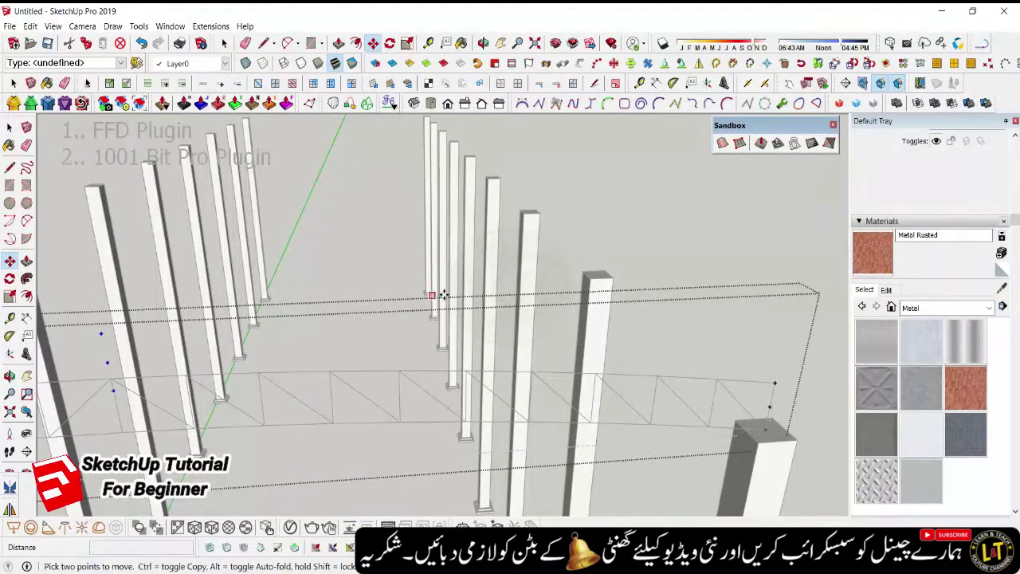
{"action": "mouse_move", "coordinate": [444, 295]}
{"action": "middle_mouse_down", "text": "shift"}
{"action": "mouse_move", "coordinate": [471, 309]}
{"action": "mouse_move", "coordinate": [558, 291]}
{"action": "mouse_move", "coordinate": [556, 302]}
{"action": "middle_mouse_up", "text": "shift"}
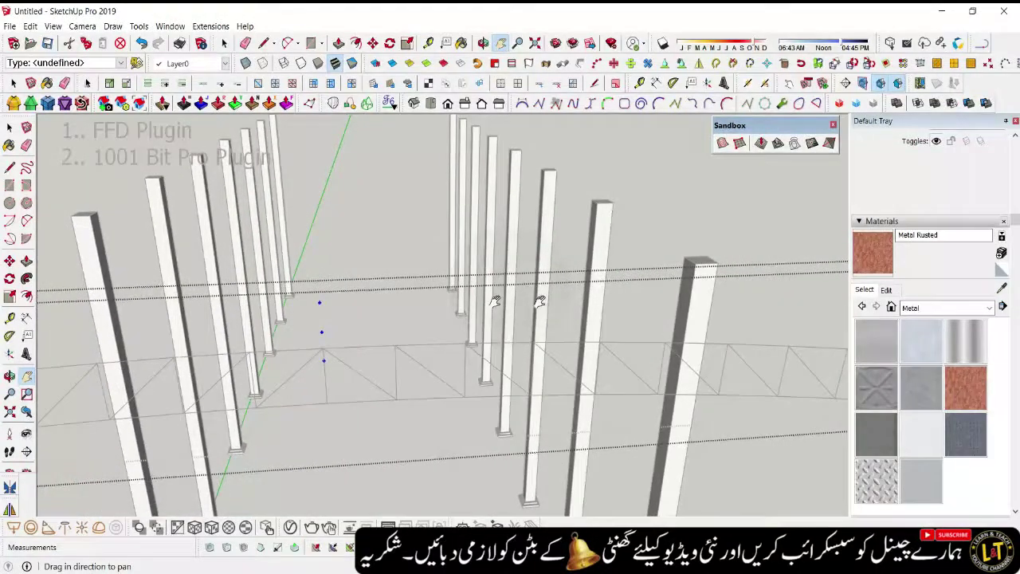
{"action": "key", "text": "m"}
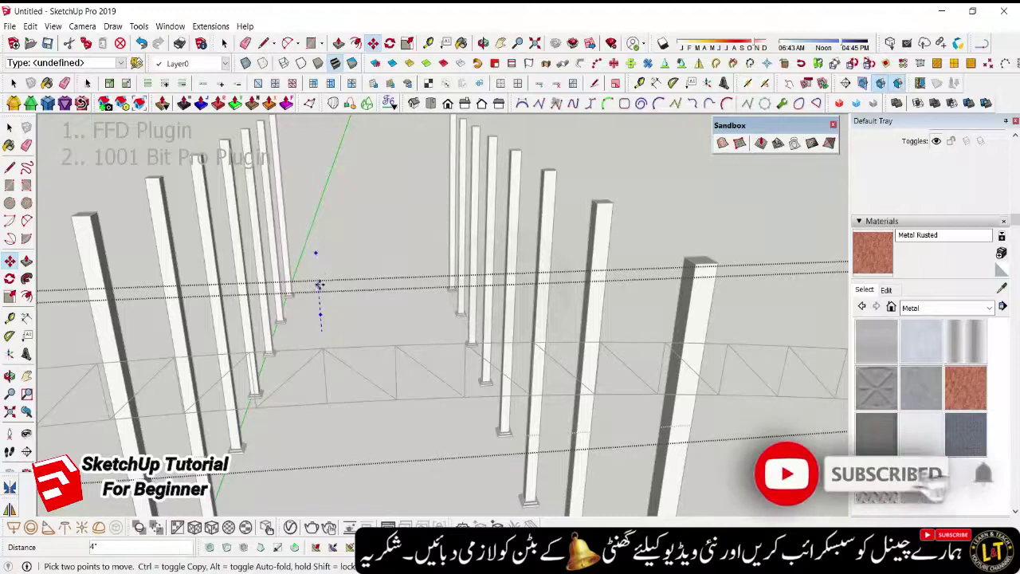
{"action": "left_click", "coordinate": [316, 278]}
{"action": "mouse_move", "coordinate": [359, 326]}
{"action": "middle_mouse_down"}
{"action": "mouse_move", "coordinate": [380, 388]}
{"action": "mouse_move", "coordinate": [380, 356]}
{"action": "mouse_move", "coordinate": [398, 401]}
{"action": "middle_mouse_up"}
{"action": "scroll", "coordinate": [399, 401], "scroll_direction": "down", "scroll_amount": 3}
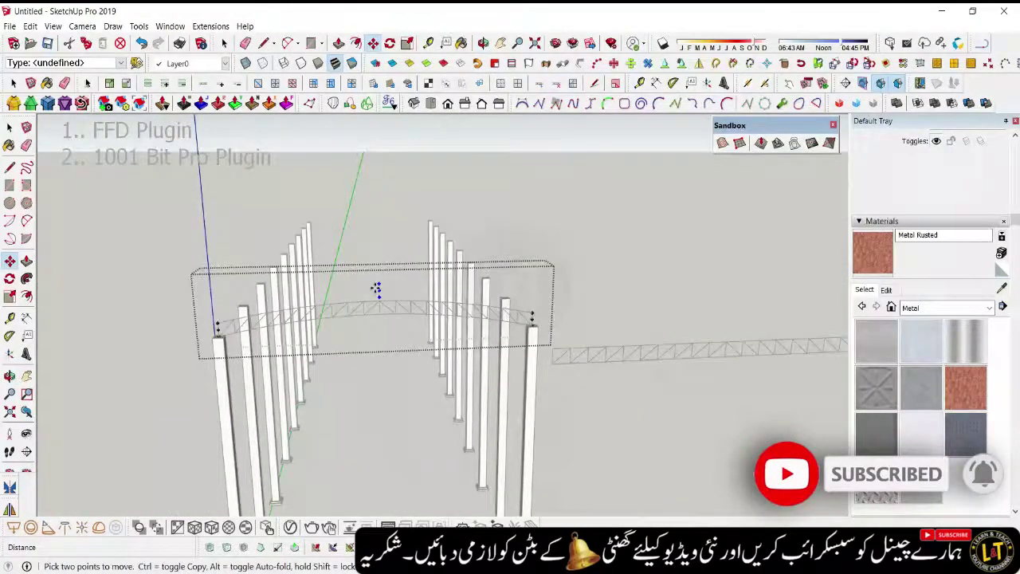
{"action": "scroll", "coordinate": [377, 288], "scroll_direction": "up", "scroll_amount": 3}
{"action": "middle_click_drag", "start_coordinate": [376, 288], "coordinate": [400, 296]}
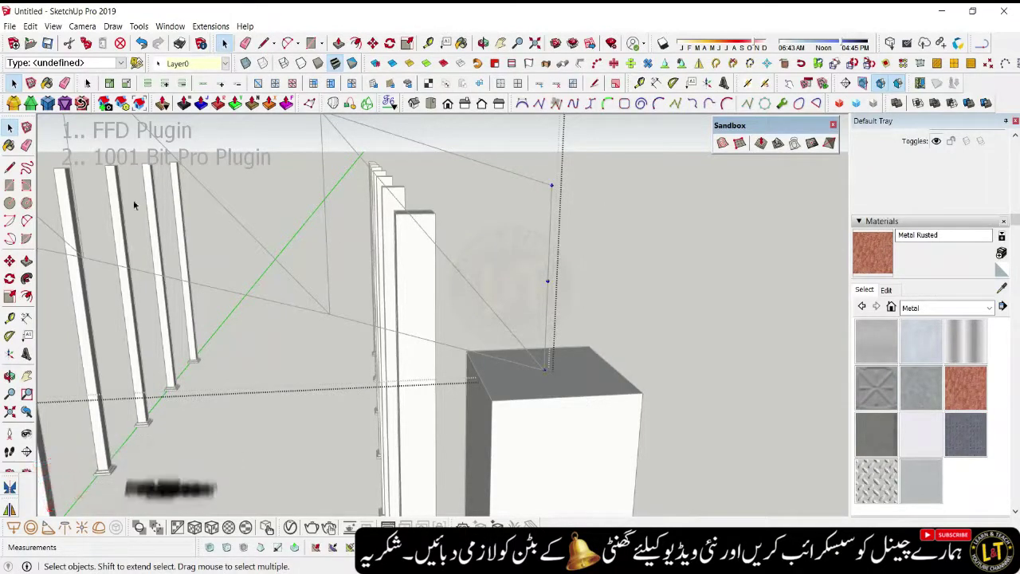
- Rotate the right end of the truss down about 19.7° onto its column top
{"action": "left_click", "coordinate": [9, 279]}
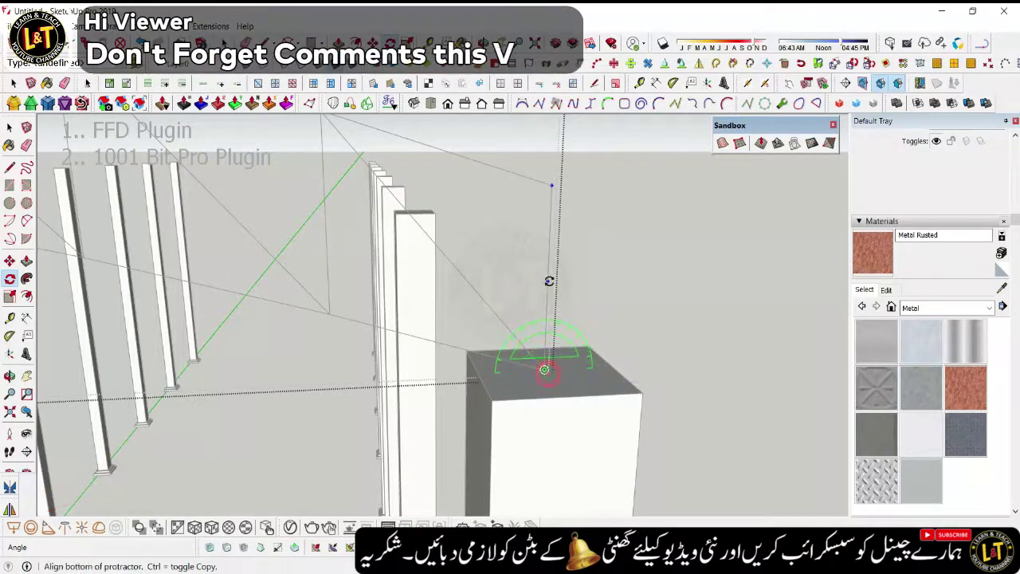
{"action": "left_click", "coordinate": [549, 185]}
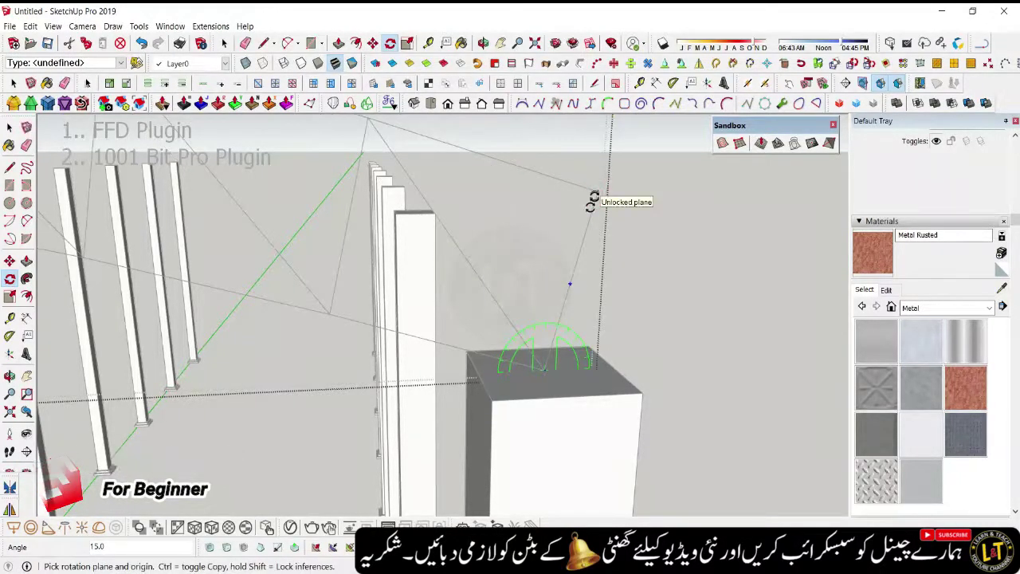
{"action": "left_click", "coordinate": [594, 196]}
{"action": "middle_click_drag", "start_coordinate": [593, 195], "coordinate": [553, 350]}
{"action": "scroll", "coordinate": [552, 350], "scroll_direction": "down", "scroll_amount": 2}
{"action": "scroll", "coordinate": [553, 351], "scroll_direction": "down", "scroll_amount": 2}
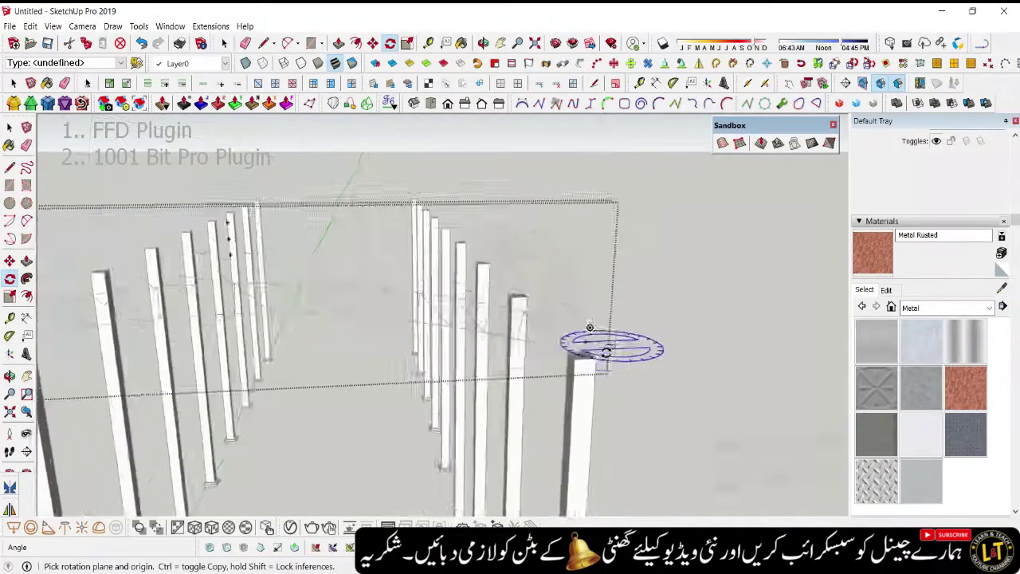
{"action": "scroll", "coordinate": [553, 351], "scroll_direction": "down", "scroll_amount": 2}
{"action": "scroll", "coordinate": [344, 354], "scroll_direction": "up", "scroll_amount": 2}
{"action": "scroll", "coordinate": [308, 358], "scroll_direction": "up", "scroll_amount": 2}
{"action": "mouse_move", "coordinate": [289, 388]}
{"action": "middle_mouse_down"}
{"action": "mouse_move", "coordinate": [268, 371]}
{"action": "mouse_move", "coordinate": [292, 372]}
{"action": "middle_mouse_up"}
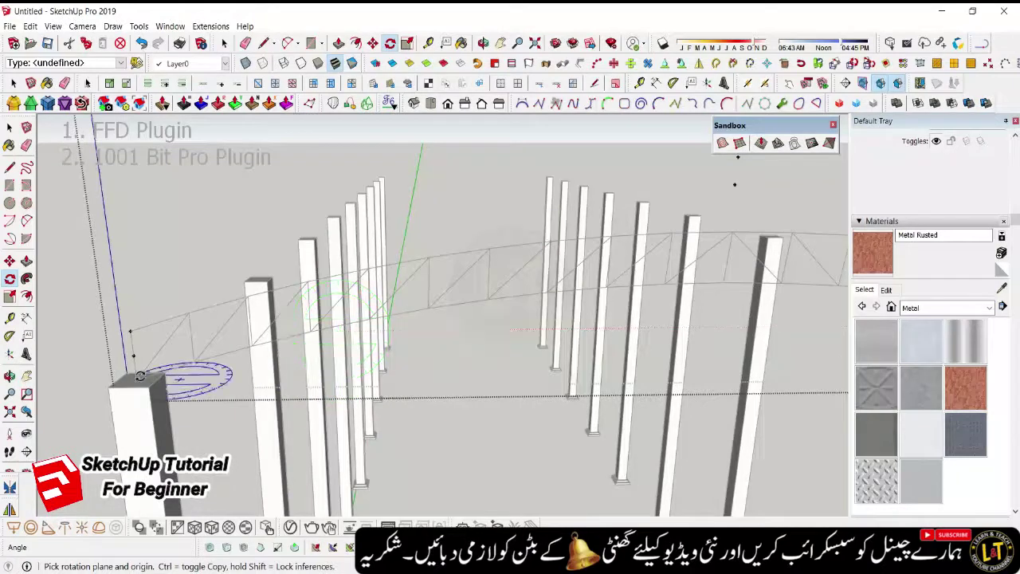
{"action": "scroll", "coordinate": [140, 376], "scroll_direction": "up", "scroll_amount": 1}
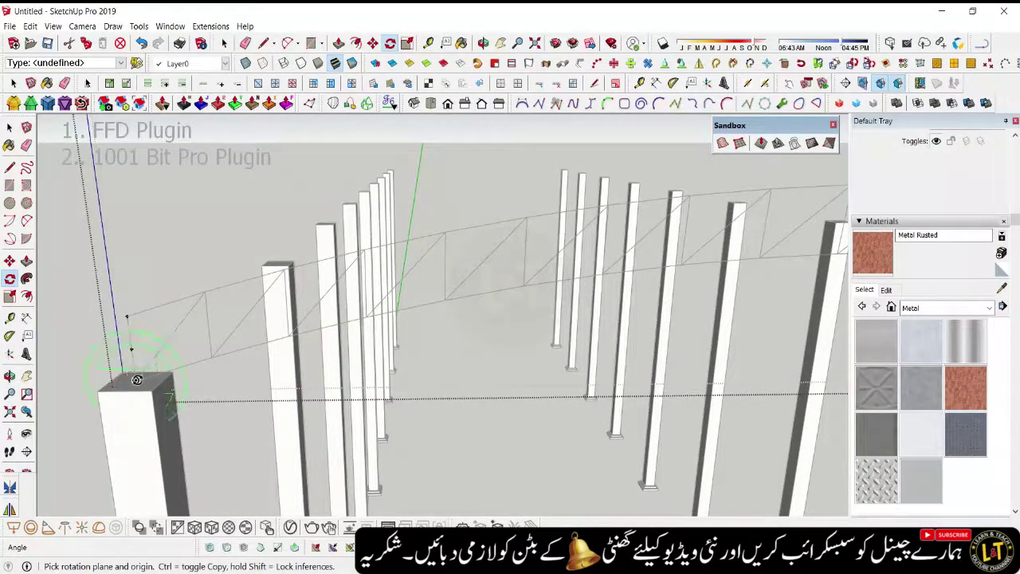
{"action": "scroll", "coordinate": [137, 380], "scroll_direction": "up", "scroll_amount": 1}
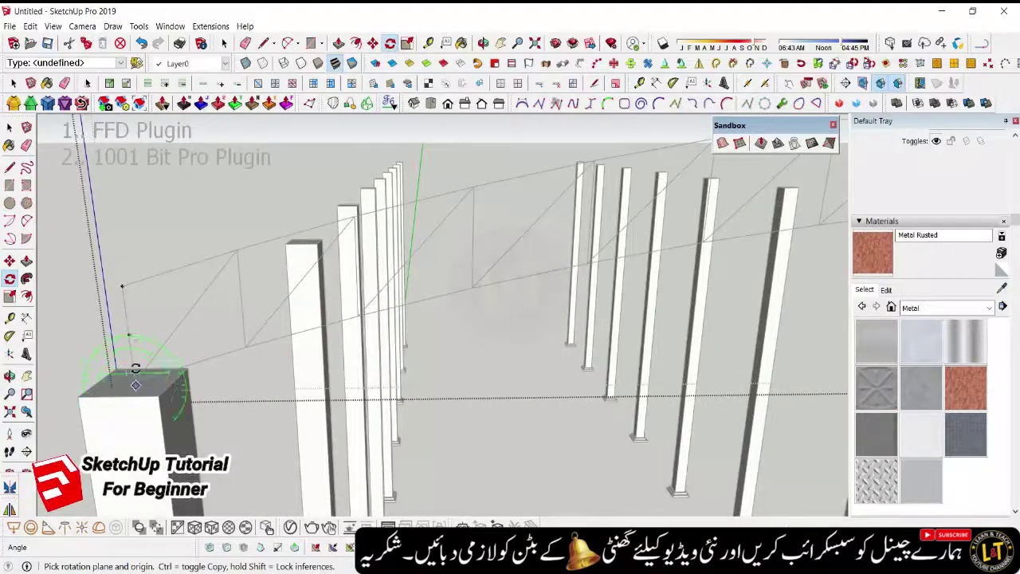
{"action": "key", "text": "space"}
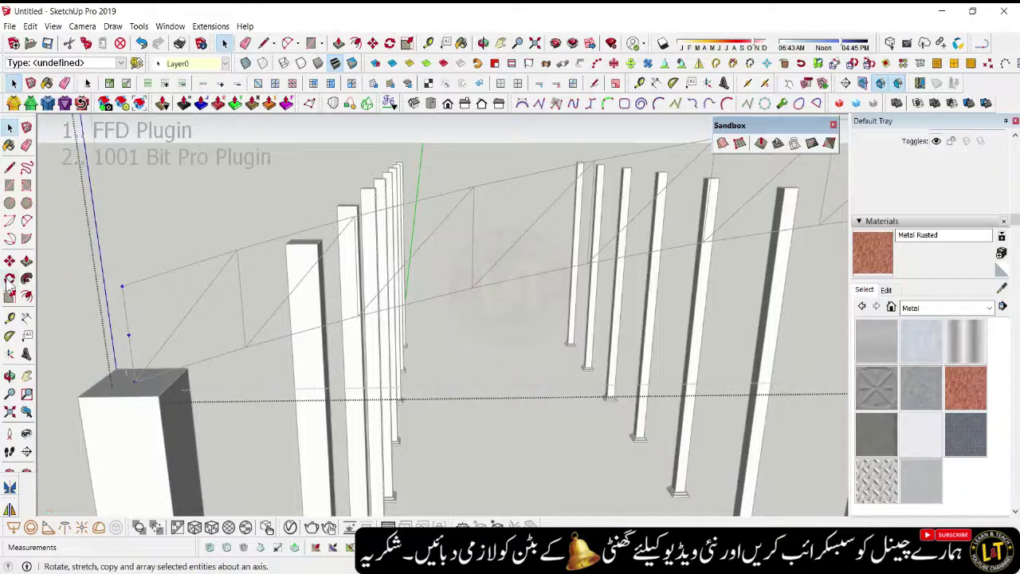
- Rotate the left end of the truss down 19.7° about the left column top
{"action": "key", "text": "q"}
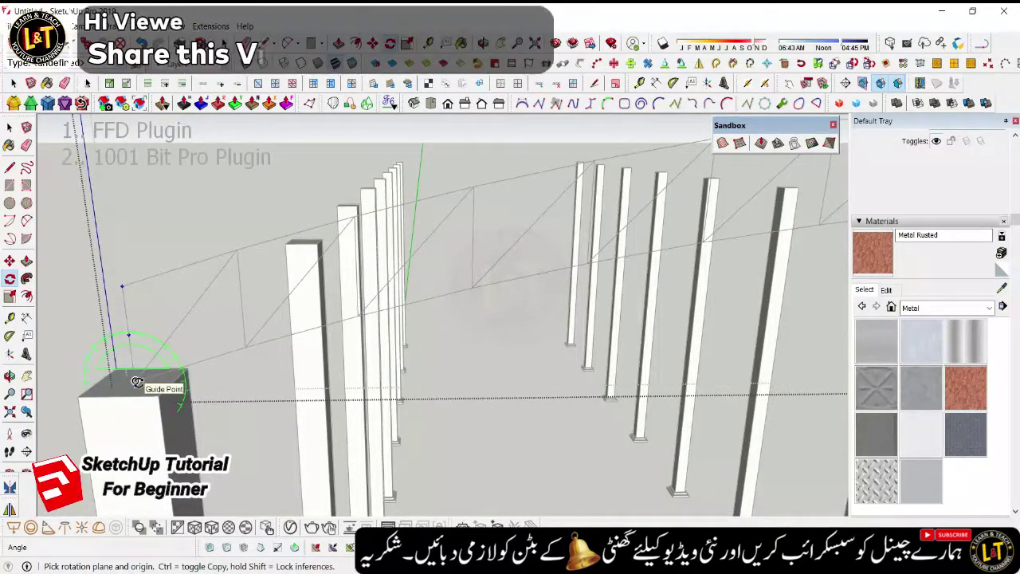
{"action": "left_click", "coordinate": [136, 381]}
{"action": "left_click", "coordinate": [118, 286]}
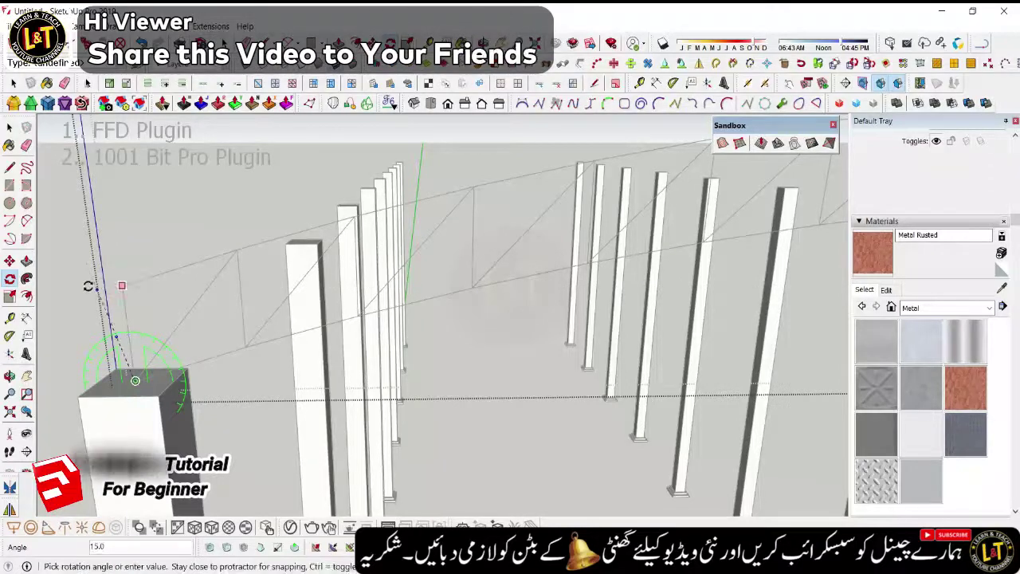
{"action": "left_click", "coordinate": [86, 289]}
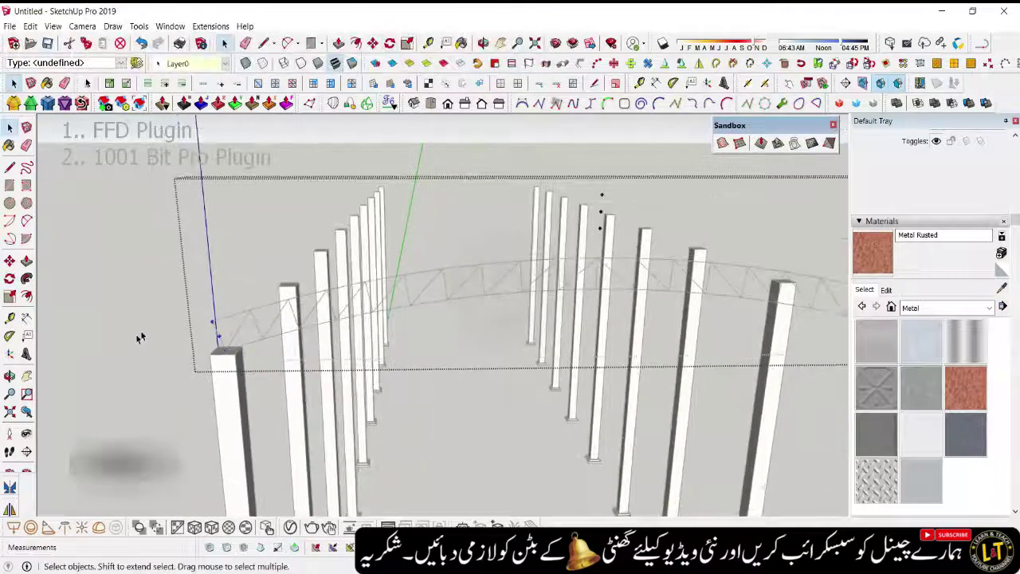
{"action": "mouse_move", "coordinate": [138, 337]}
{"action": "middle_mouse_down"}
{"action": "mouse_move", "coordinate": [335, 344]}
{"action": "mouse_move", "coordinate": [415, 305]}
{"action": "middle_mouse_up"}
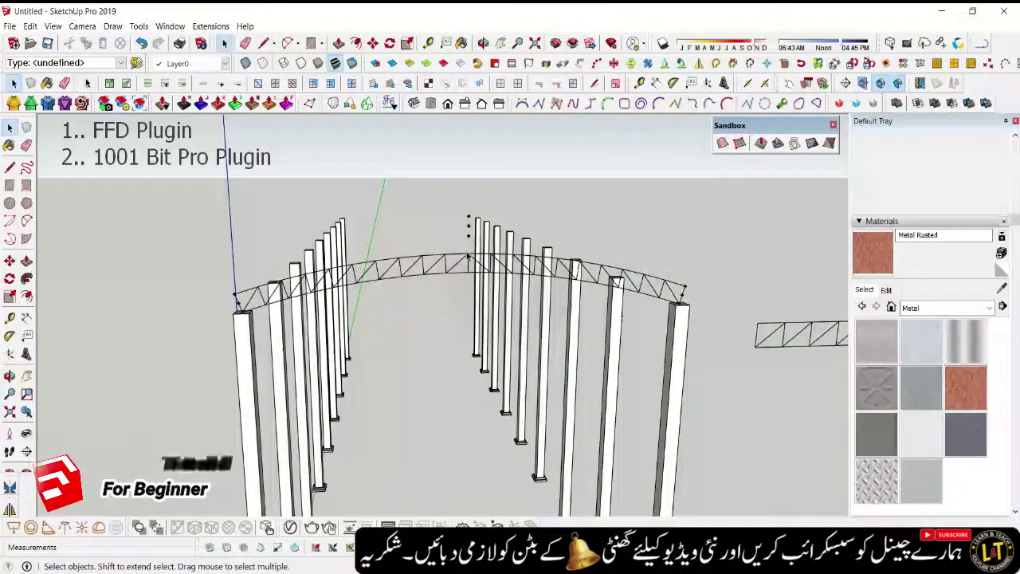
- Open the truss group for editing and select its three middle control points
{"action": "left_click", "coordinate": [466, 257]}
{"action": "left_click", "coordinate": [460, 364]}
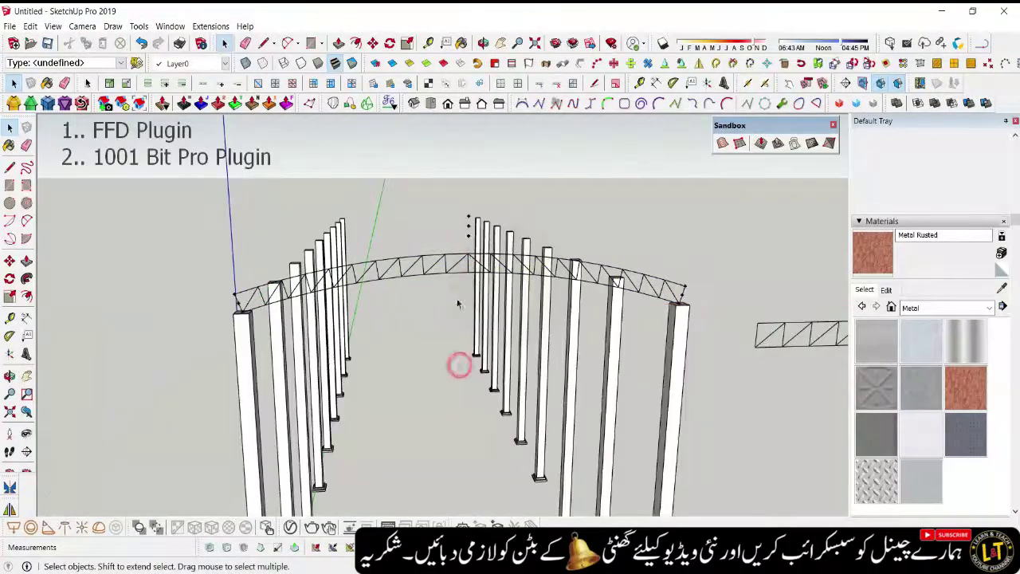
{"action": "scroll", "coordinate": [469, 243], "scroll_direction": "up", "scroll_amount": 3}
{"action": "scroll", "coordinate": [474, 242], "scroll_direction": "up", "scroll_amount": 2}
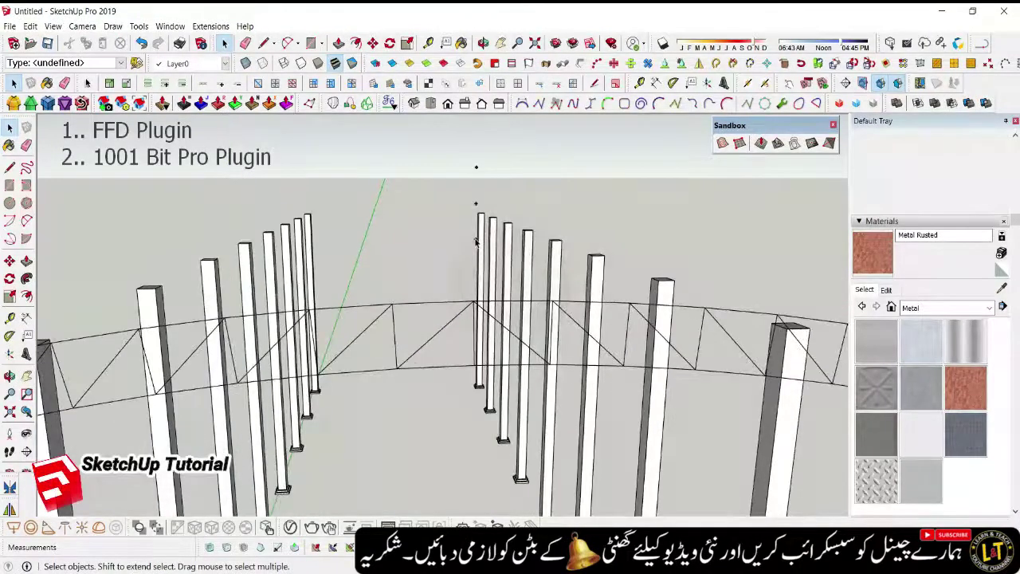
{"action": "double_click", "coordinate": [476, 240]}
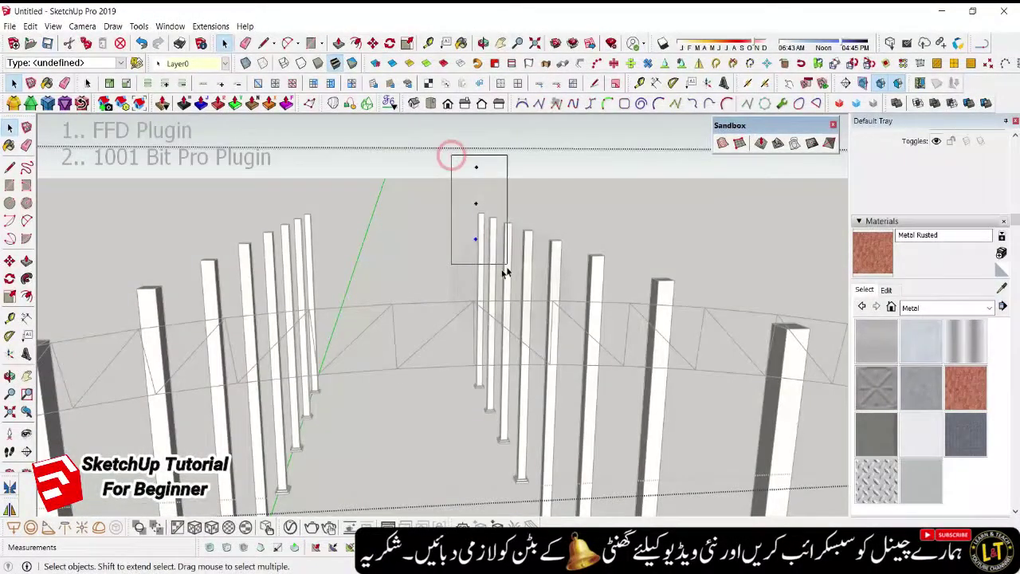
{"action": "left_click_drag", "start_coordinate": [504, 273], "coordinate": [504, 273]}
{"action": "middle_click_drag", "start_coordinate": [505, 273], "coordinate": [420, 381]}
- Move the selected control points so the arched truss sits on the column tops
{"action": "key", "text": "m"}
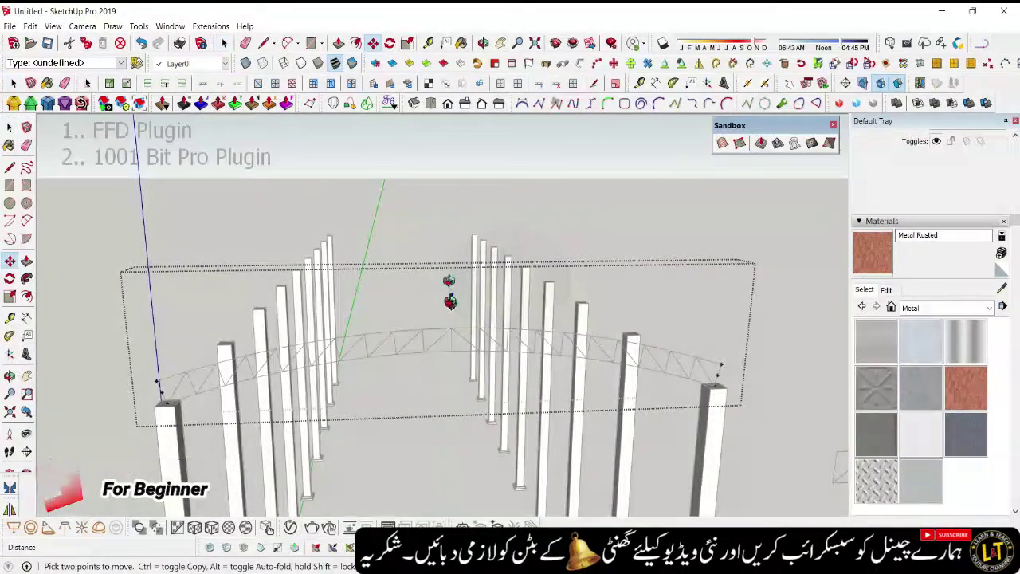
{"action": "middle_click_drag", "start_coordinate": [452, 295], "coordinate": [452, 273]}
{"action": "middle_click_drag", "start_coordinate": [388, 444], "coordinate": [370, 322]}
{"action": "scroll", "coordinate": [384, 304], "scroll_direction": "up", "scroll_amount": 1}
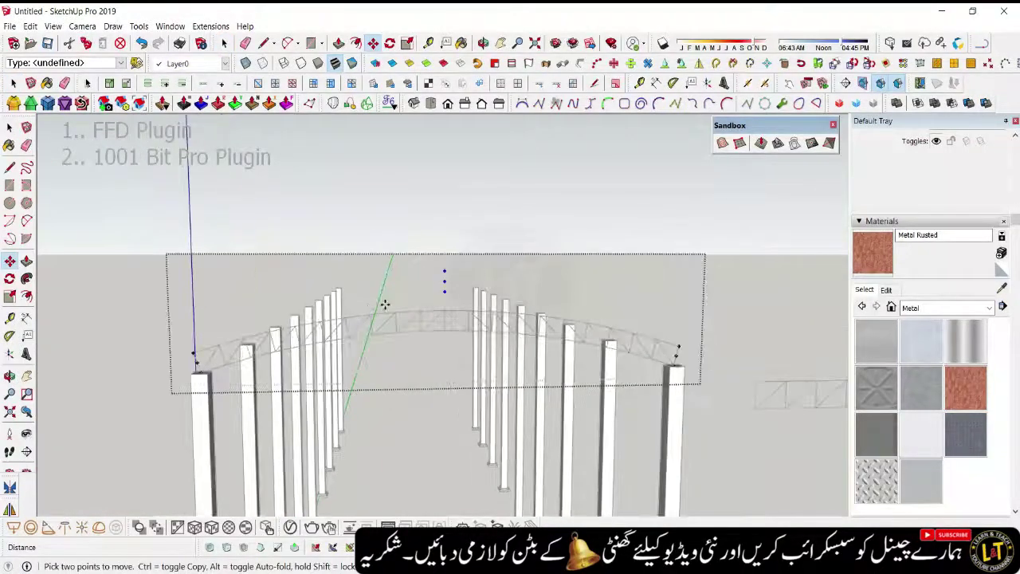
{"action": "left_click", "coordinate": [450, 282]}
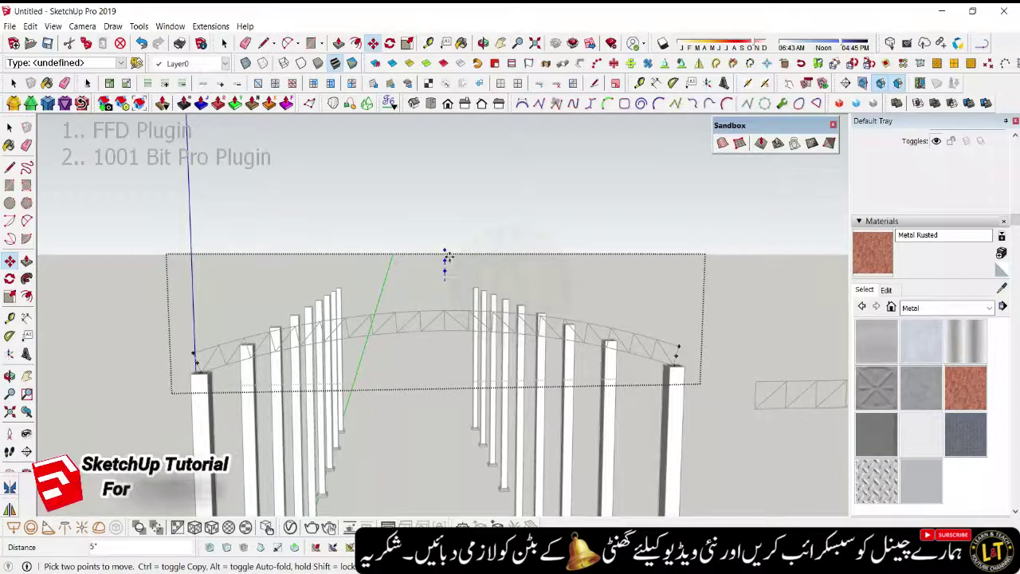
{"action": "left_click", "coordinate": [450, 222]}
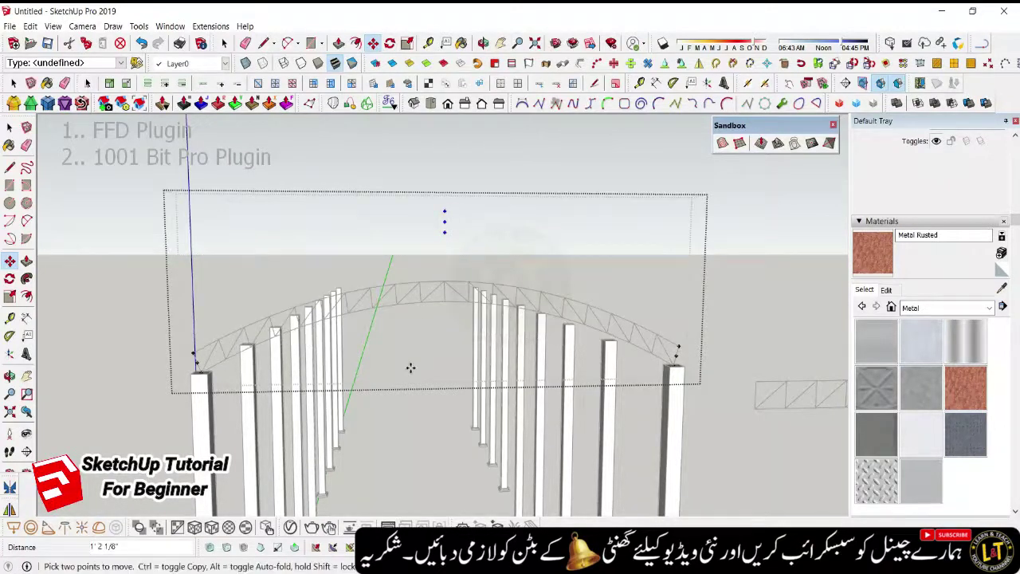
{"action": "mouse_move", "coordinate": [136, 318]}
{"action": "middle_mouse_down"}
{"action": "mouse_move", "coordinate": [334, 410]}
{"action": "mouse_move", "coordinate": [275, 368]}
{"action": "middle_mouse_up"}
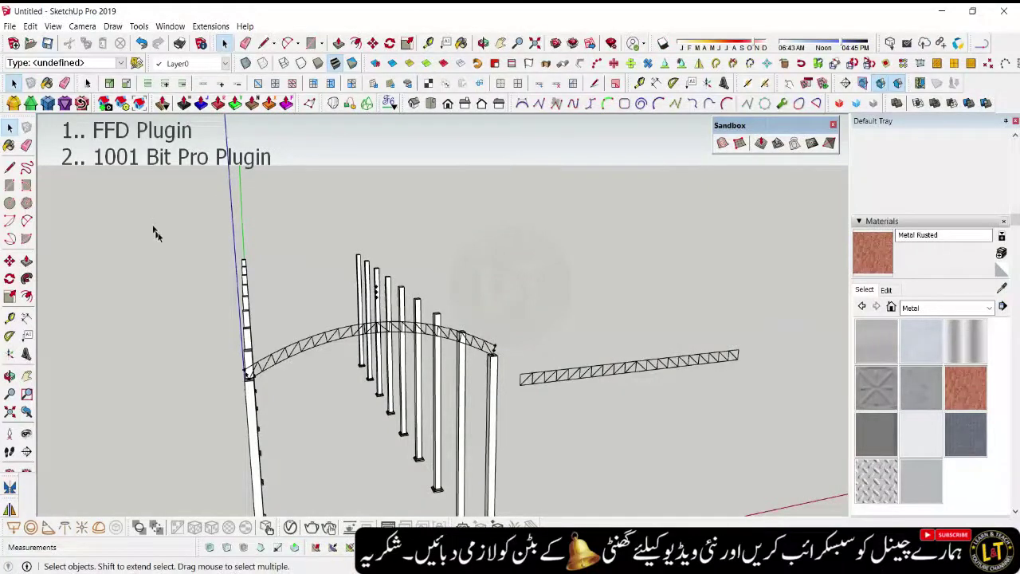
- Turn on the '1001bit - tools' toolbar and place it above the viewport
{"action": "scroll", "coordinate": [155, 232], "scroll_direction": "up", "scroll_amount": 2}
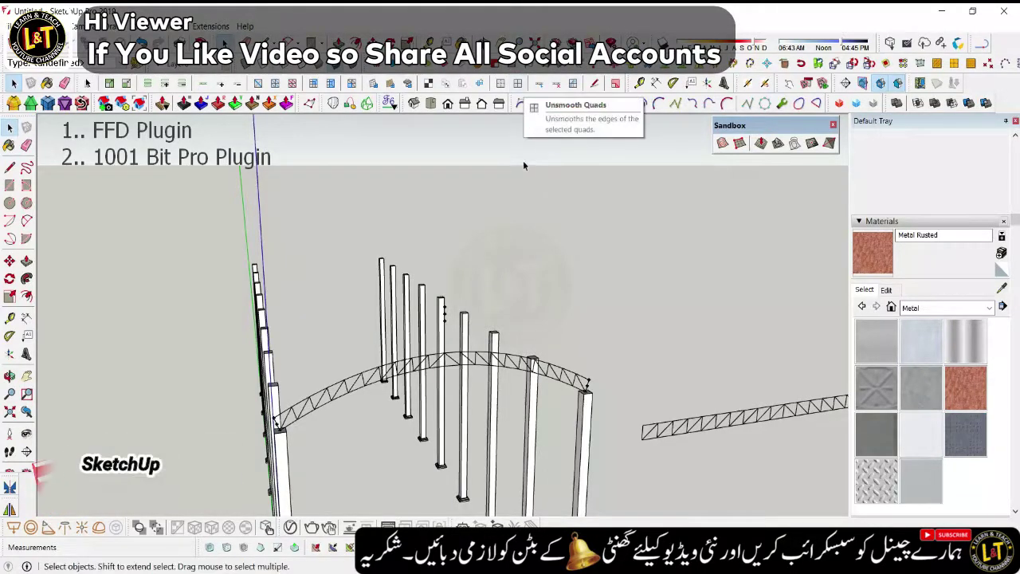
{"action": "right_click", "coordinate": [552, 88]}
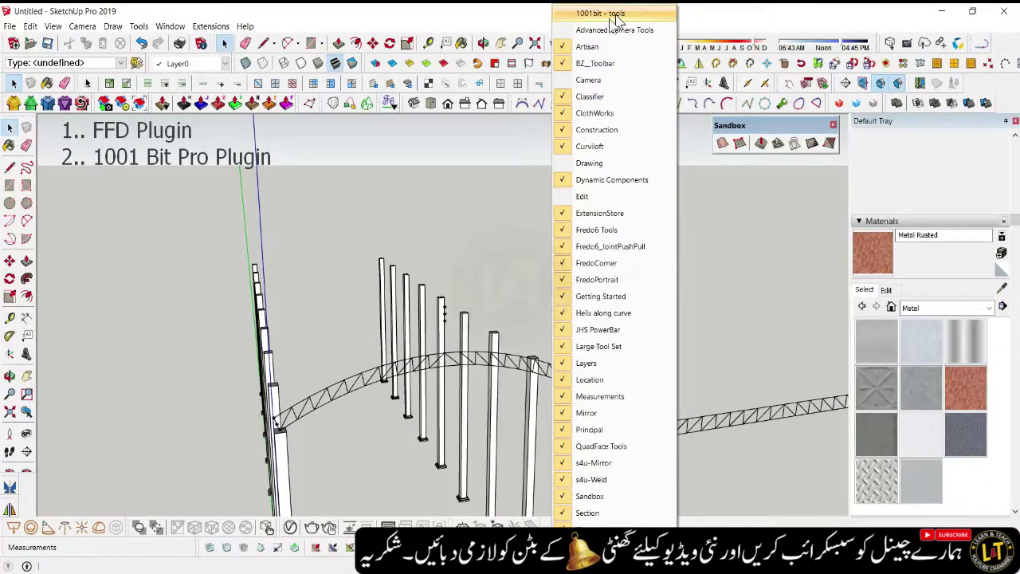
{"action": "left_click", "coordinate": [578, 16]}
{"action": "mouse_move", "coordinate": [404, 193]}
{"action": "left_mouse_down"}
{"action": "mouse_move", "coordinate": [416, 144]}
{"action": "mouse_move", "coordinate": [421, 182]}
{"action": "left_mouse_up"}
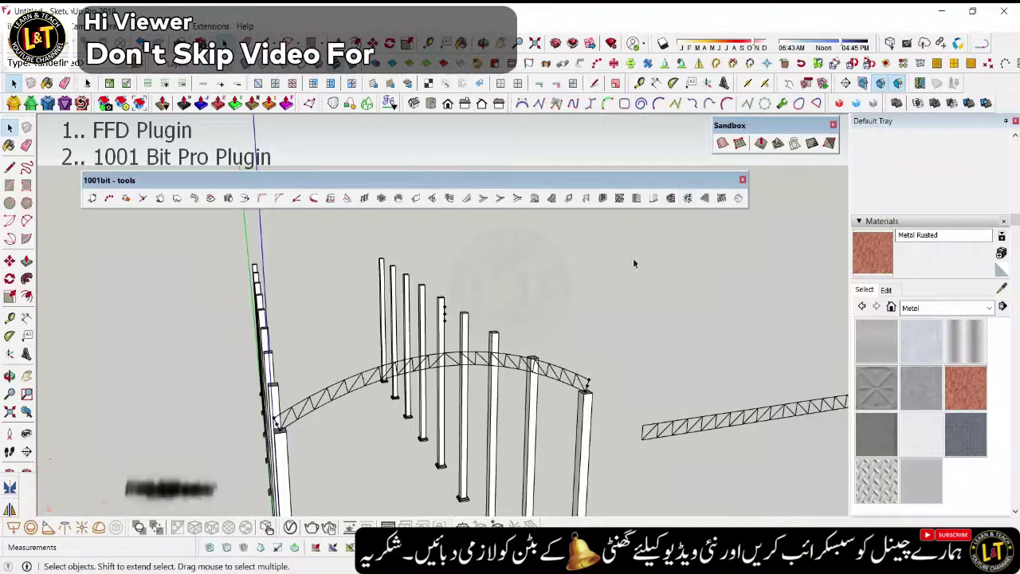
{"action": "mouse_move", "coordinate": [428, 250]}
{"action": "middle_mouse_down"}
{"action": "mouse_move", "coordinate": [361, 407]}
{"action": "mouse_move", "coordinate": [519, 257]}
{"action": "mouse_move", "coordinate": [596, 216]}
{"action": "middle_mouse_up"}
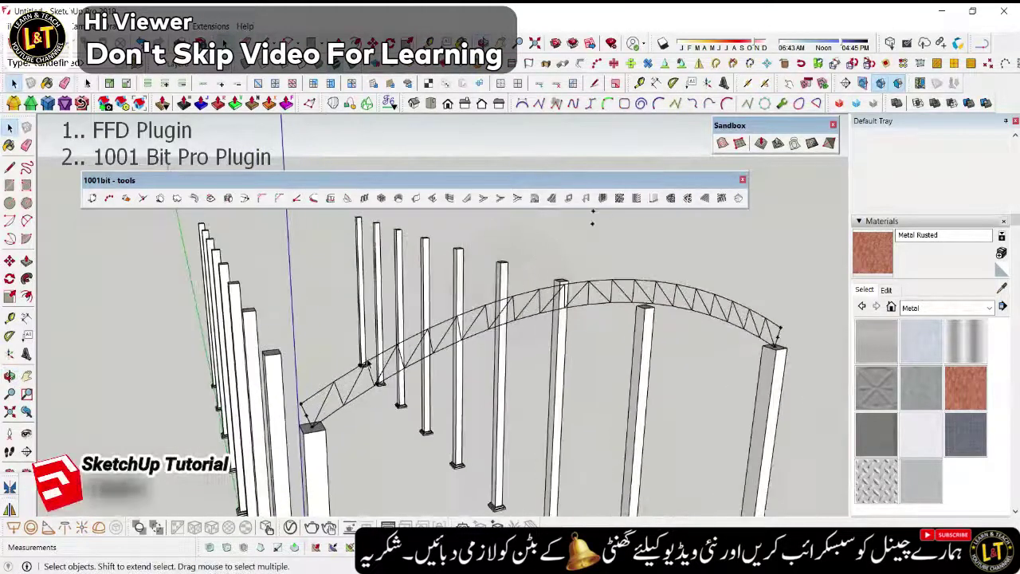
- Select all edges inside the truss group and run 1001bit CGrille with the suggested diameter
{"action": "left_click", "coordinate": [340, 382]}
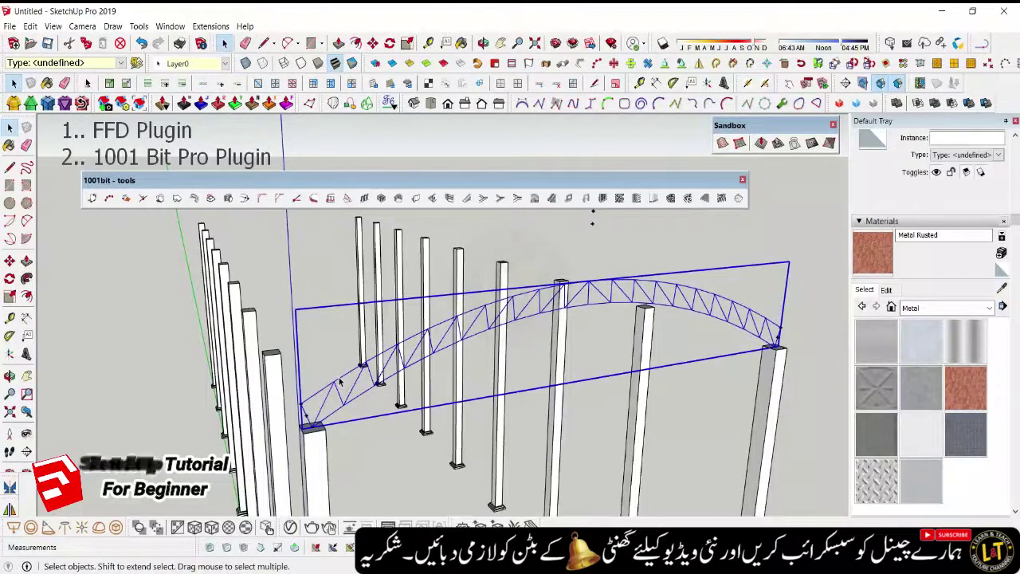
{"action": "scroll", "coordinate": [333, 380], "scroll_direction": "down", "scroll_amount": 2}
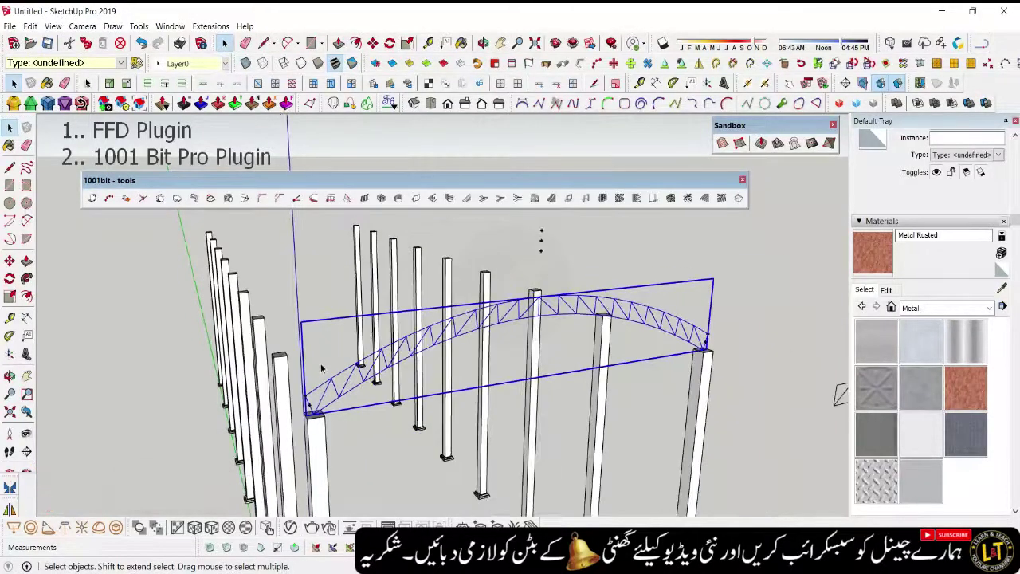
{"action": "left_click", "coordinate": [689, 200]}
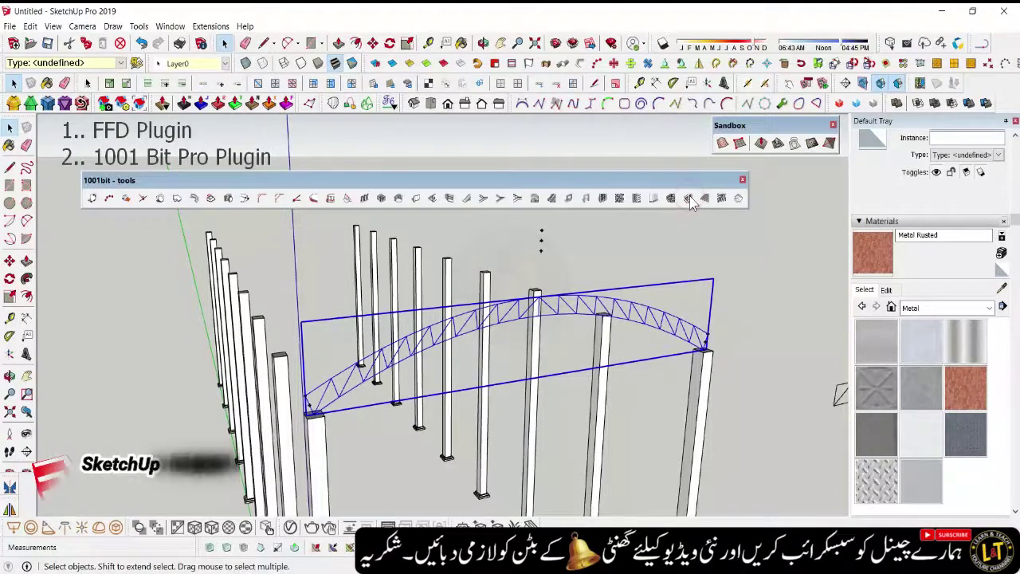
{"action": "left_click", "coordinate": [594, 332]}
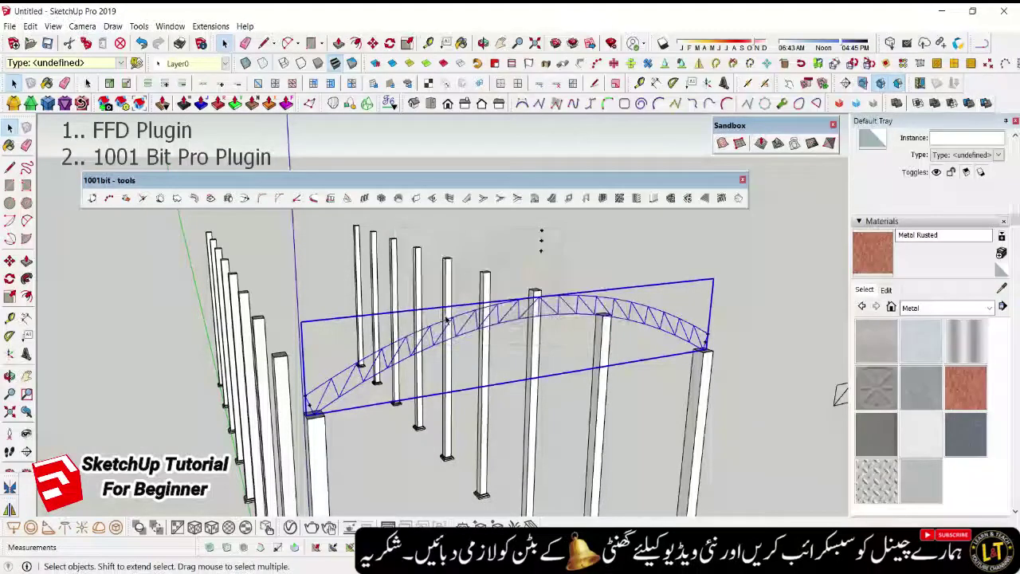
{"action": "double_click", "coordinate": [430, 331]}
{"action": "triple_click", "coordinate": [430, 332]}
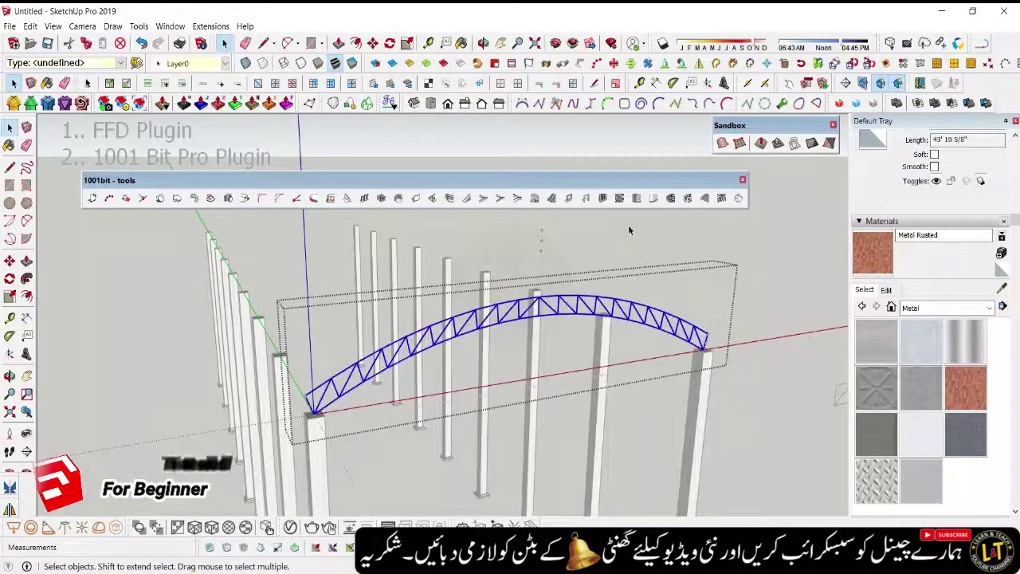
{"action": "left_click", "coordinate": [689, 200]}
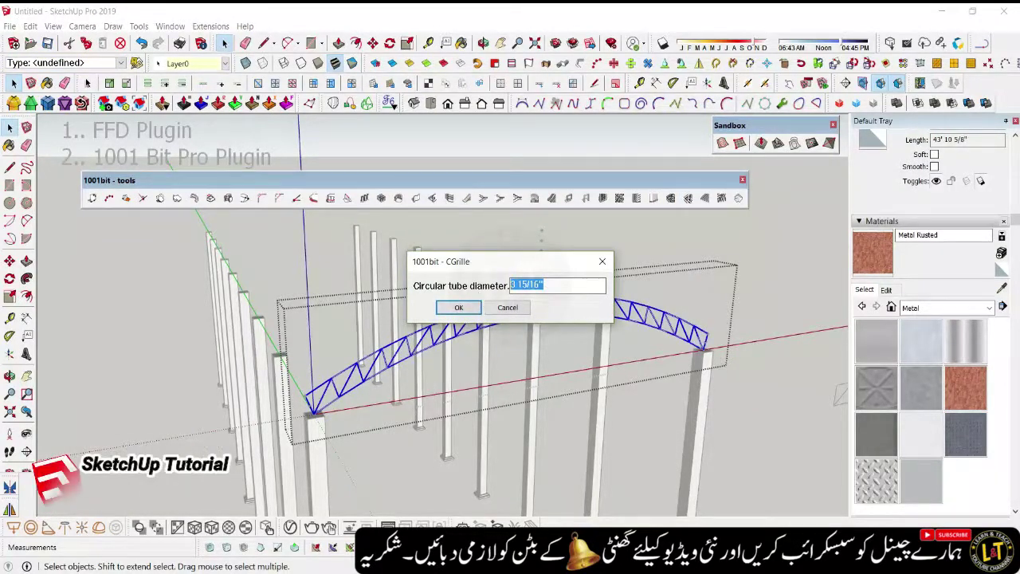
{"action": "key", "text": "Return"}
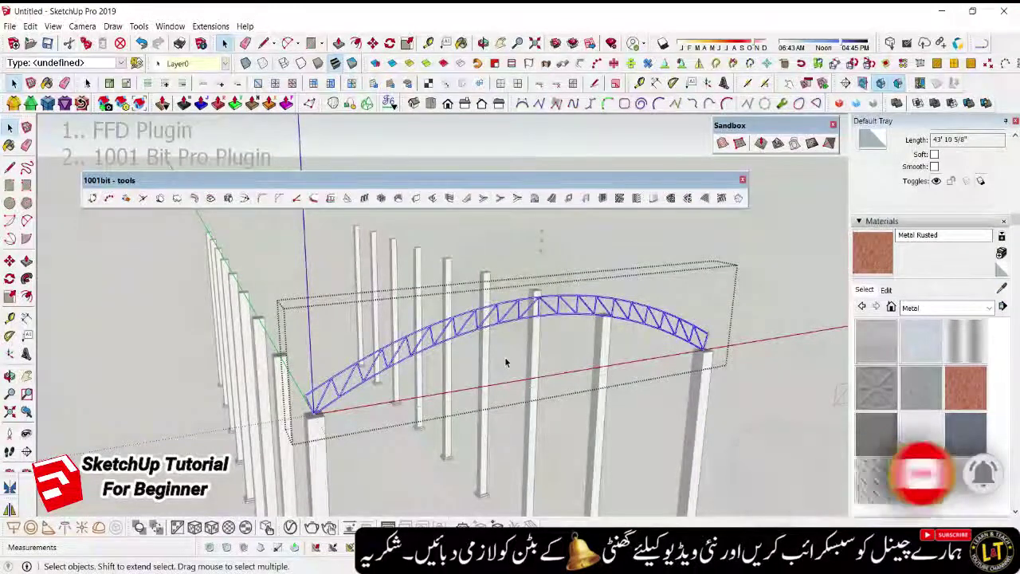
- Rerun CGrille to generate the truss edges as 1/2" round tubes
{"action": "scroll", "coordinate": [374, 366], "scroll_direction": "up", "scroll_amount": 5}
{"action": "scroll", "coordinate": [373, 365], "scroll_direction": "down", "scroll_amount": 5}
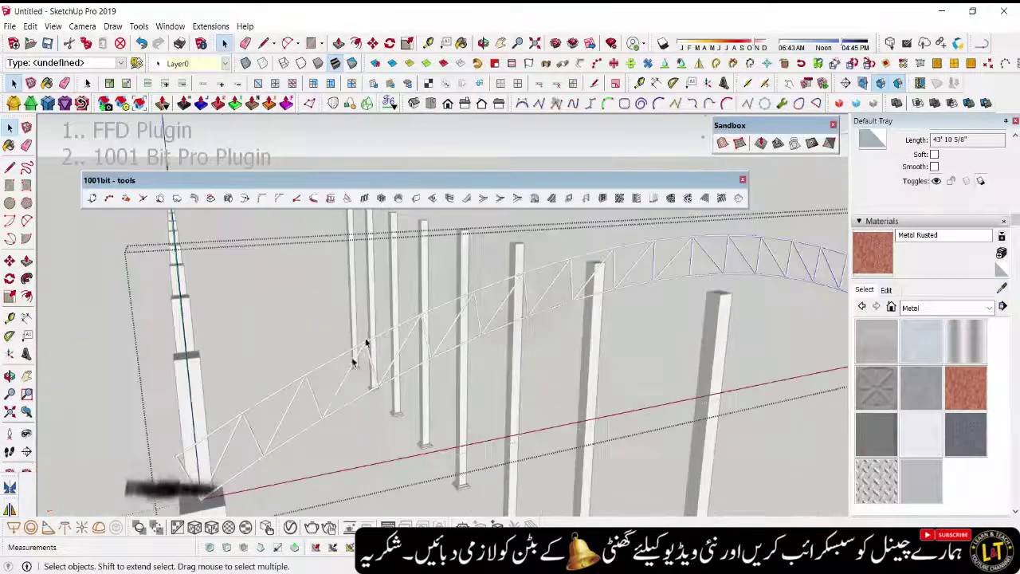
{"action": "middle_click_drag", "start_coordinate": [342, 399], "coordinate": [350, 418]}
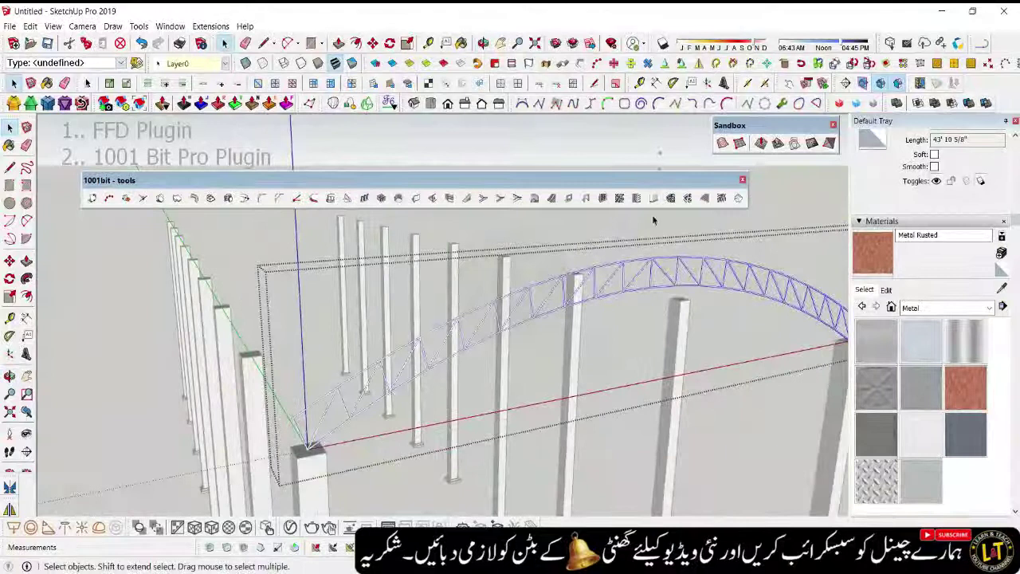
{"action": "left_click", "coordinate": [687, 198]}
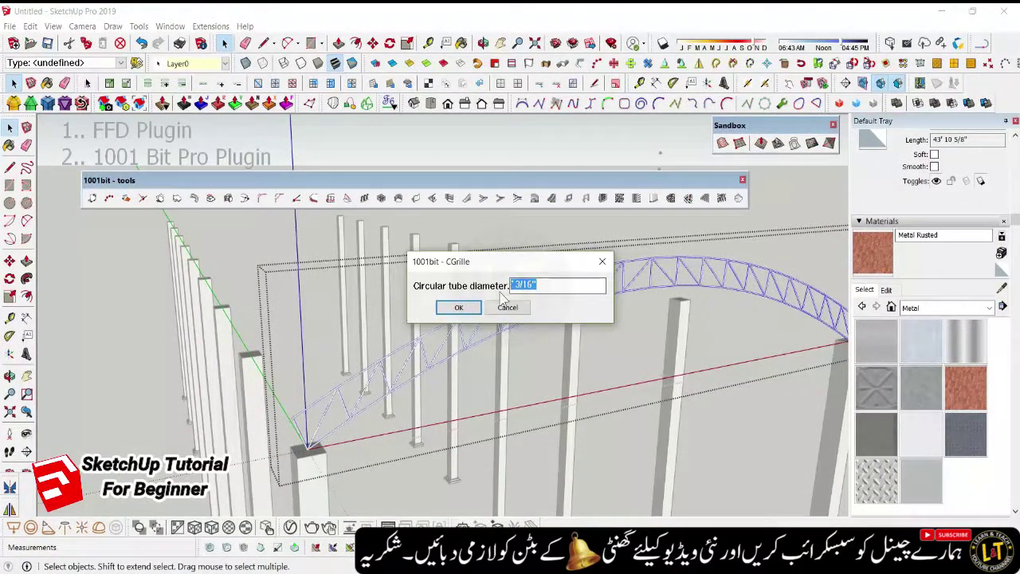
{"action": "key", "text": "BackSpace"}
{"action": "type", "text": "5"}
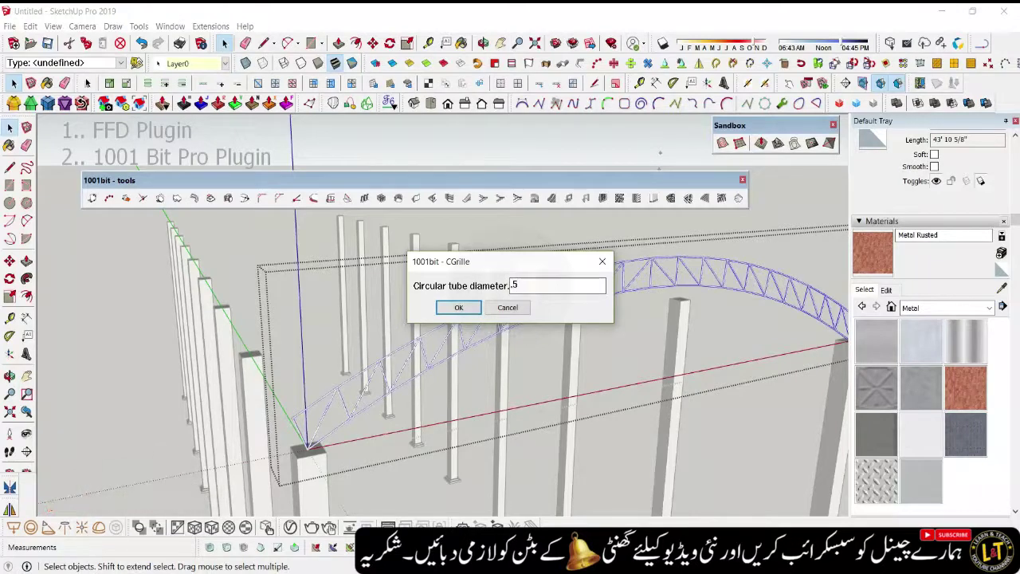
{"action": "key", "text": "Return"}
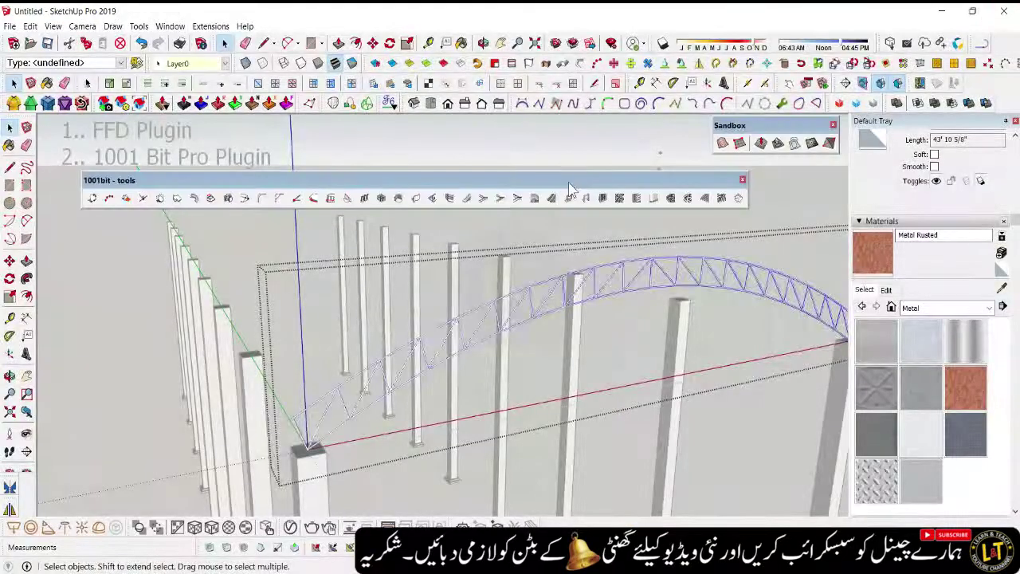
{"action": "scroll", "coordinate": [358, 375], "scroll_direction": "down", "scroll_amount": 2}
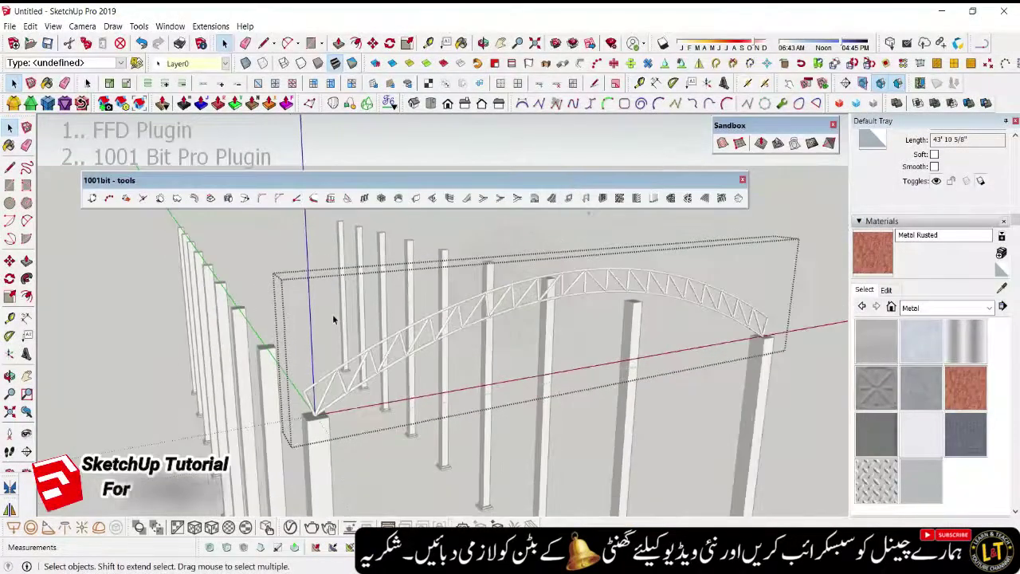
{"action": "middle_click_drag", "start_coordinate": [441, 415], "coordinate": [451, 417]}
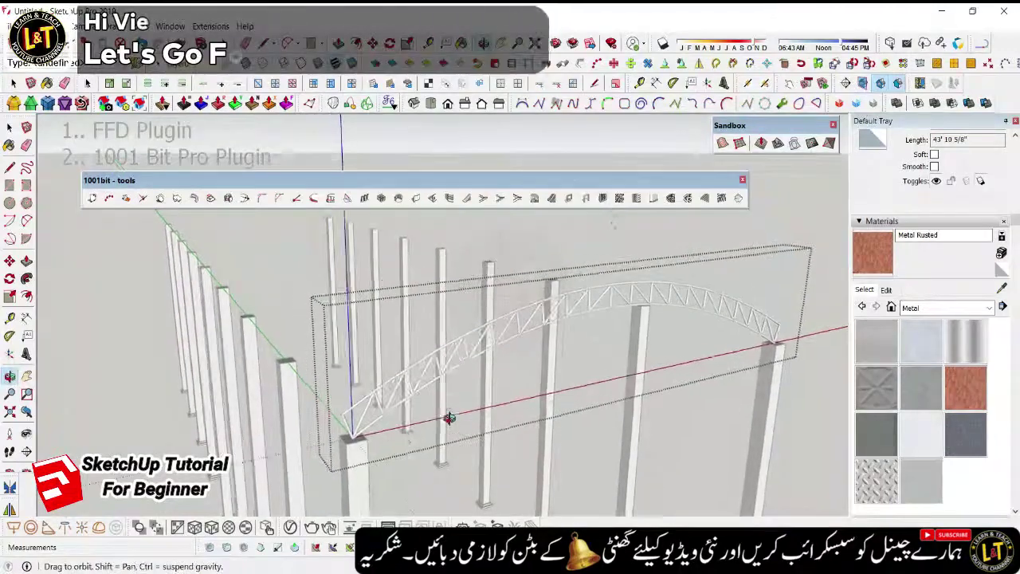
{"action": "mouse_move", "coordinate": [335, 417]}
{"action": "middle_mouse_down"}
{"action": "mouse_move", "coordinate": [359, 433]}
{"action": "mouse_move", "coordinate": [368, 412]}
{"action": "mouse_move", "coordinate": [419, 442]}
{"action": "middle_mouse_up"}
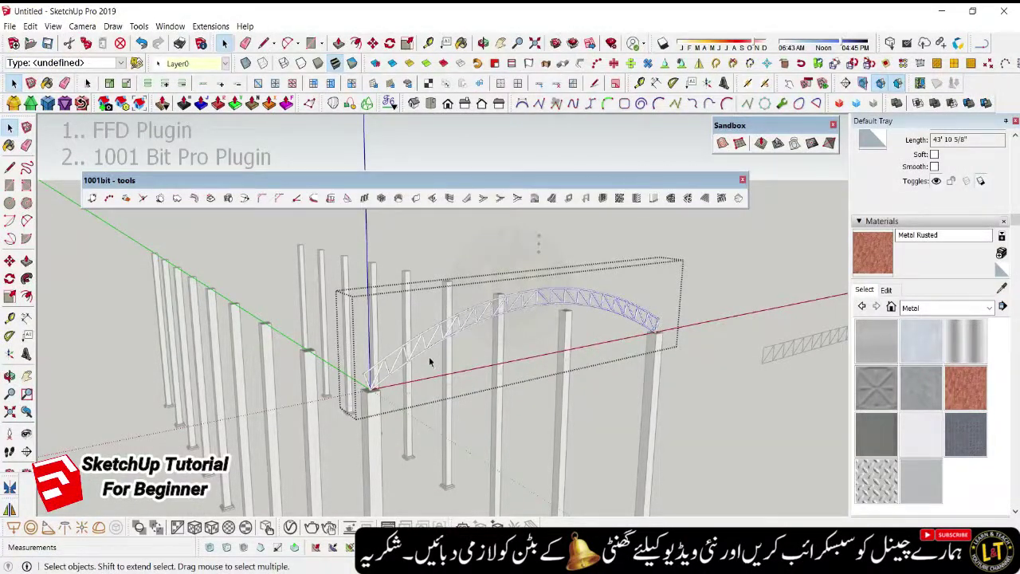
{"action": "left_click", "coordinate": [687, 199]}
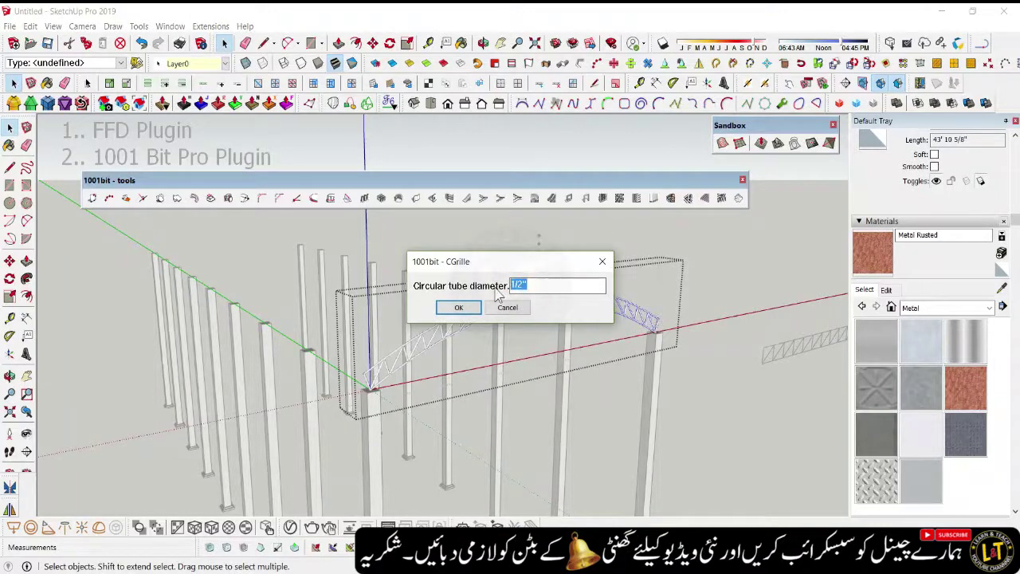
{"action": "type", "text": "1"}
{"action": "key", "text": "Return"}
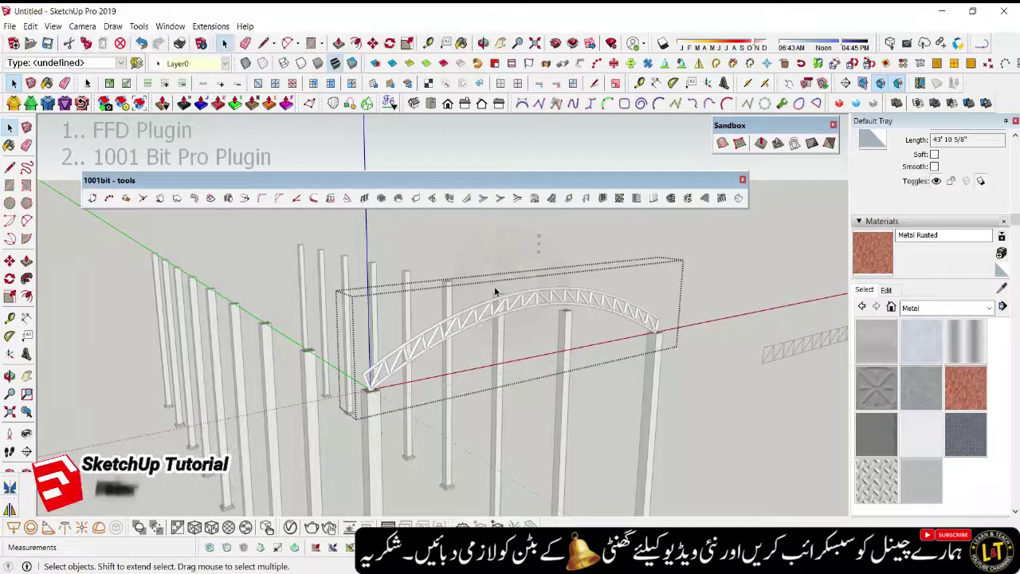
{"action": "middle_click_drag", "start_coordinate": [399, 383], "coordinate": [426, 393]}
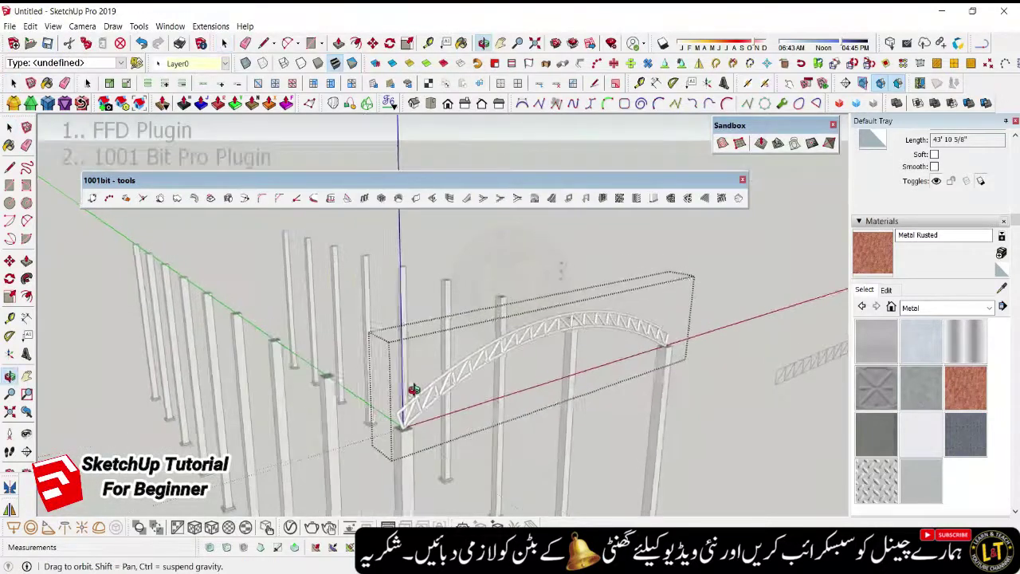
{"action": "middle_click_drag", "start_coordinate": [628, 457], "coordinate": [460, 420]}
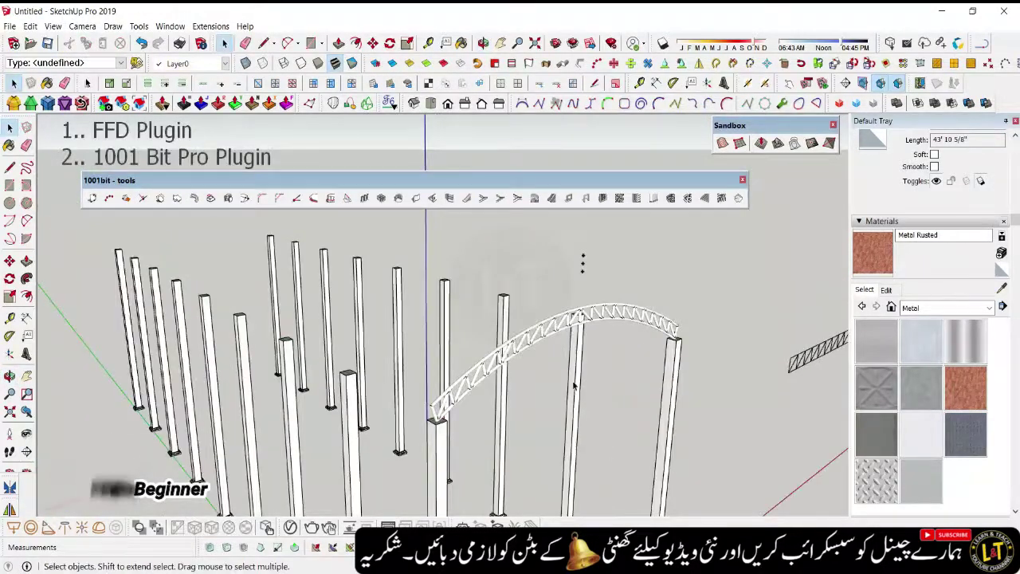
{"action": "scroll", "coordinate": [460, 420], "scroll_direction": "up", "scroll_amount": 3}
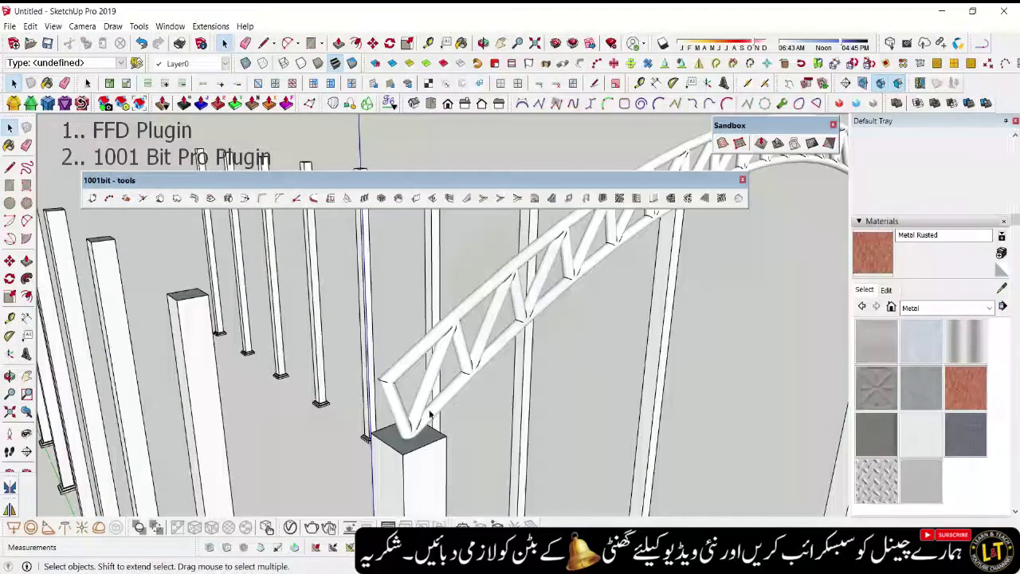
{"action": "middle_click_drag", "start_coordinate": [415, 432], "coordinate": [428, 442]}
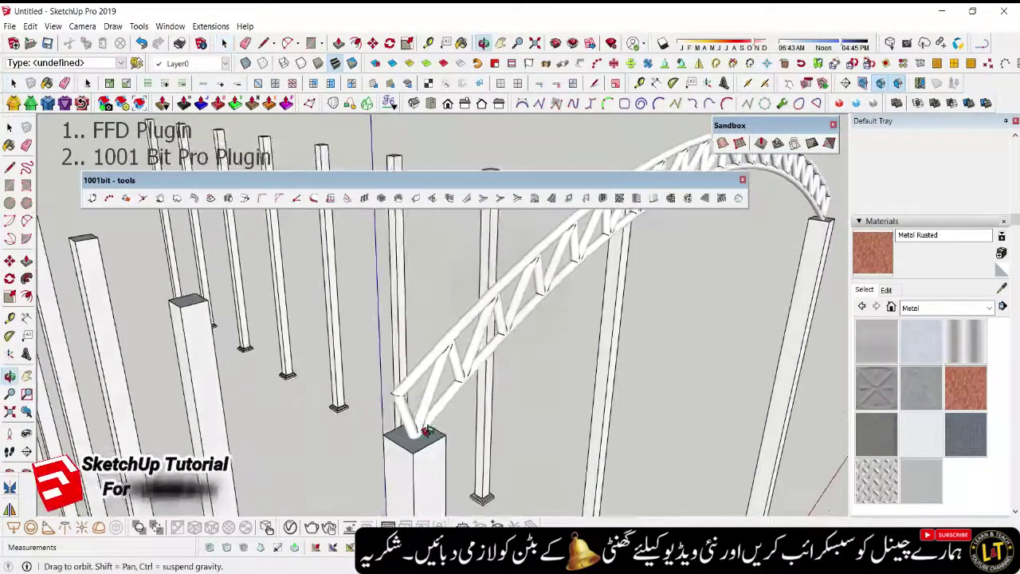
{"action": "scroll", "coordinate": [428, 443], "scroll_direction": "down", "scroll_amount": 1}
{"action": "scroll", "coordinate": [428, 442], "scroll_direction": "down", "scroll_amount": 1}
{"action": "scroll", "coordinate": [428, 443], "scroll_direction": "down", "scroll_amount": 1}
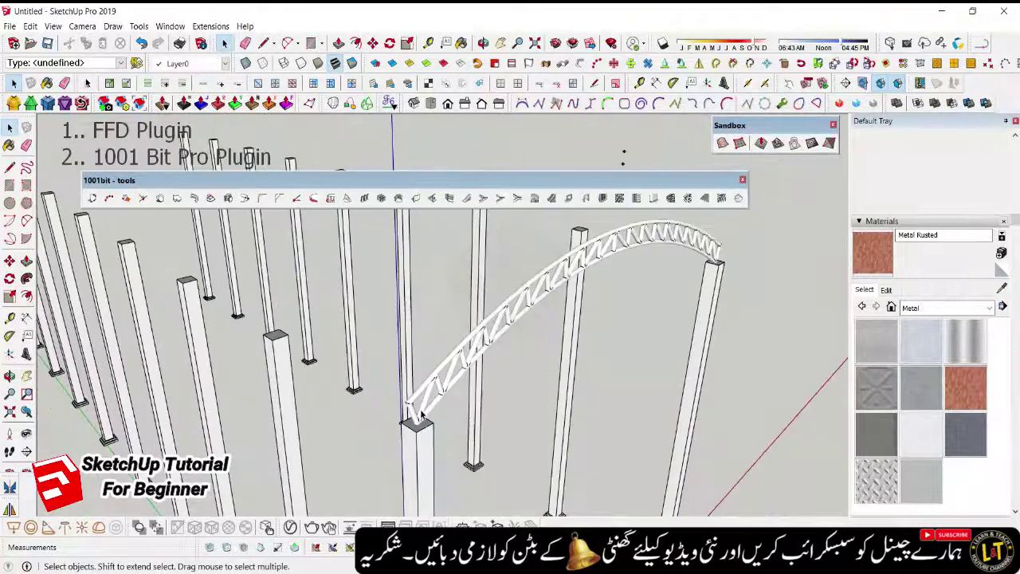
{"action": "scroll", "coordinate": [441, 407], "scroll_direction": "down", "scroll_amount": 1}
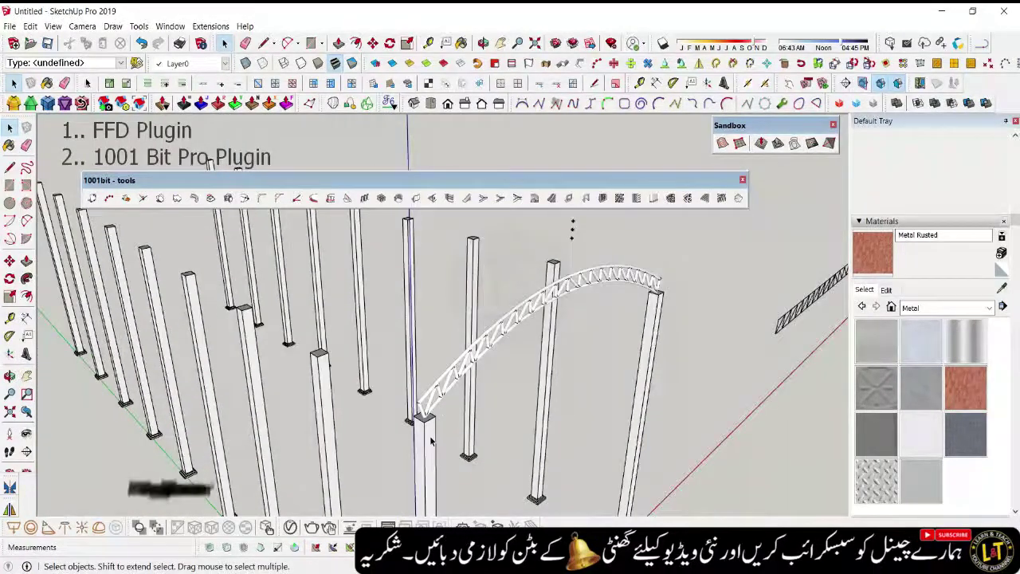
{"action": "left_click", "coordinate": [437, 391]}
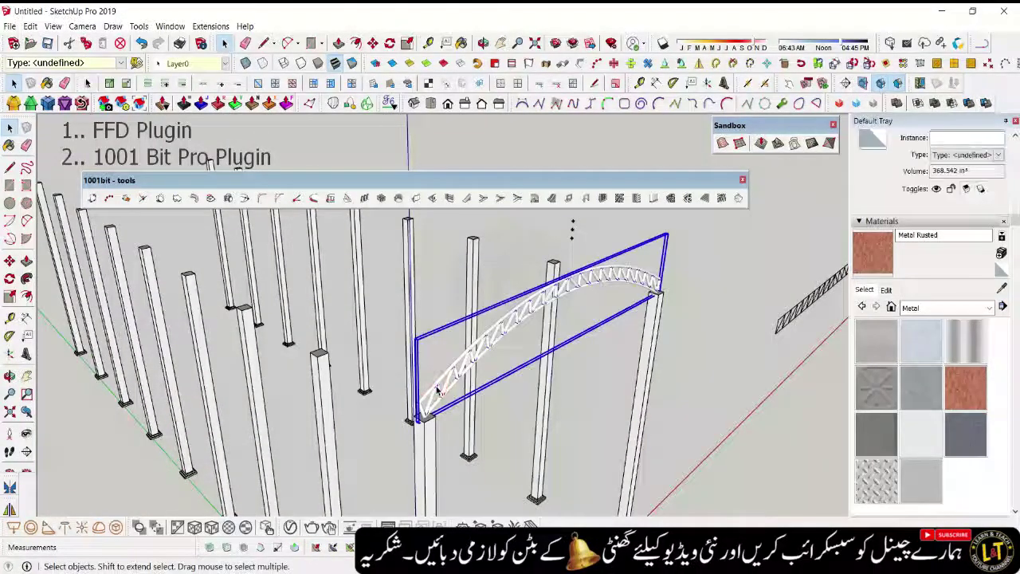
{"action": "left_click", "coordinate": [877, 434]}
{"action": "left_click", "coordinate": [611, 268]}
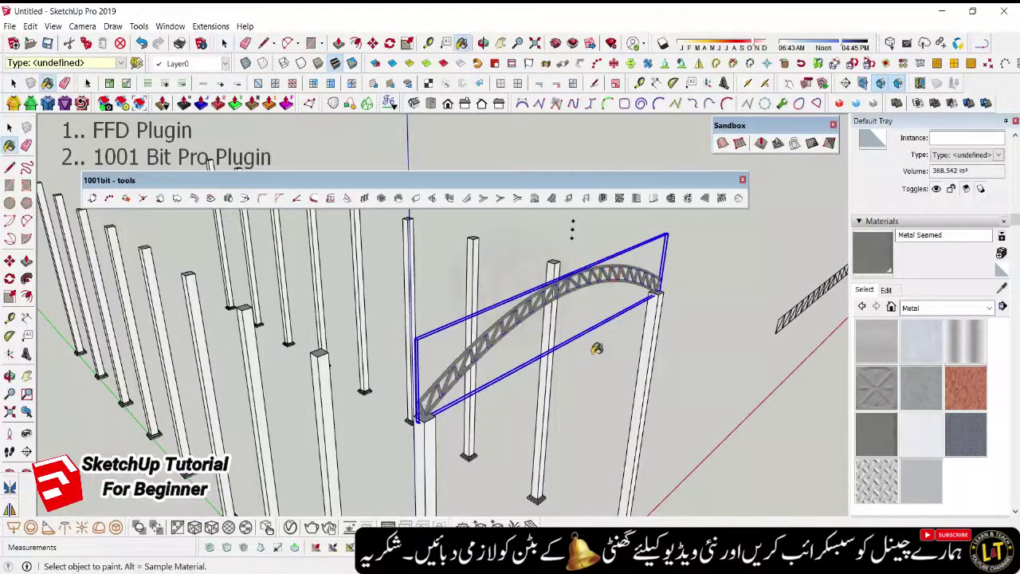
{"action": "key", "text": "space"}
{"action": "left_click", "coordinate": [597, 390]}
{"action": "middle_click_drag", "start_coordinate": [480, 396], "coordinate": [478, 361]}
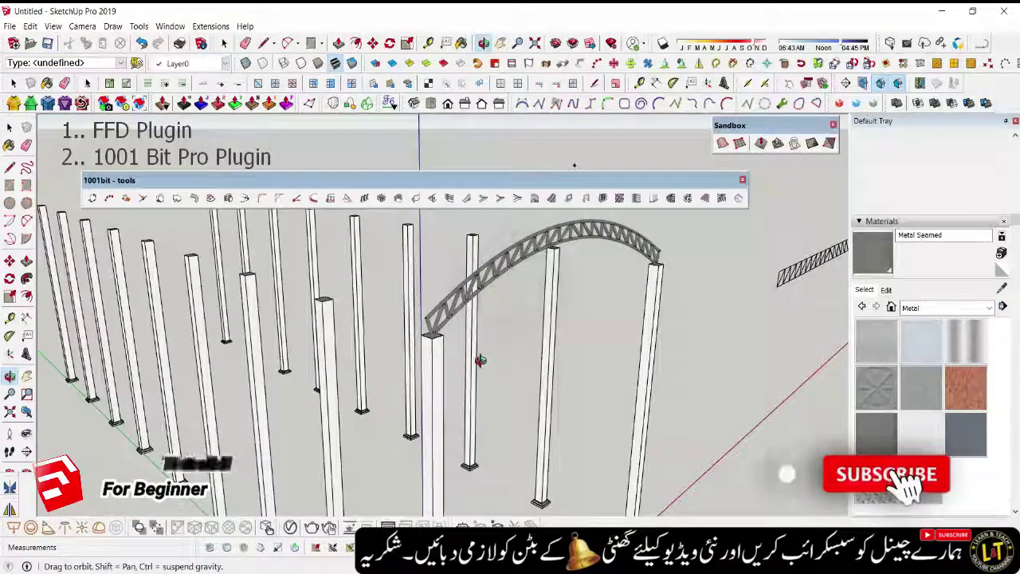
{"action": "scroll", "coordinate": [483, 367], "scroll_direction": "down", "scroll_amount": 1}
{"action": "scroll", "coordinate": [494, 383], "scroll_direction": "down", "scroll_amount": 2}
{"action": "scroll", "coordinate": [504, 396], "scroll_direction": "down", "scroll_amount": 1}
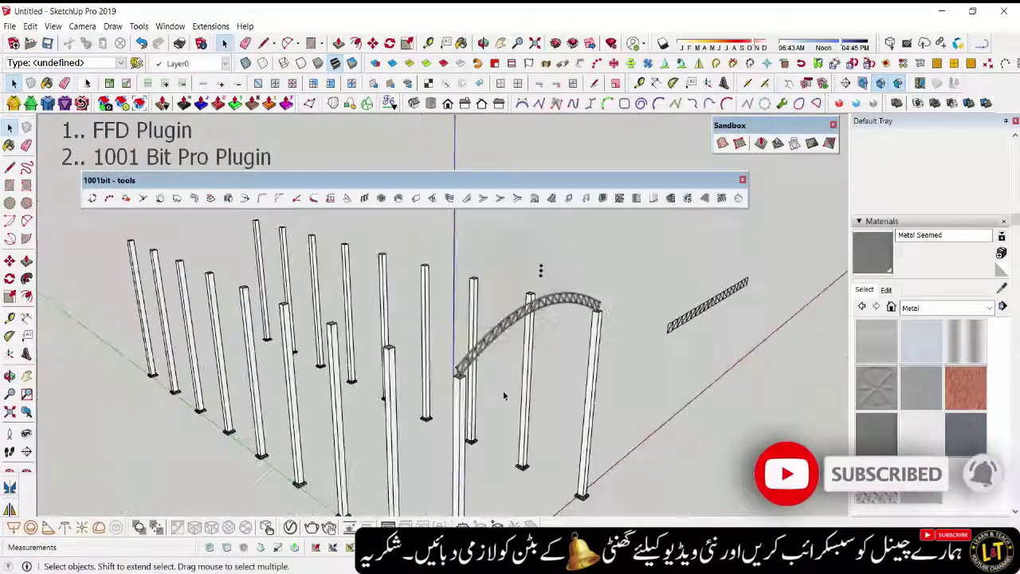
{"action": "scroll", "coordinate": [503, 396], "scroll_direction": "down", "scroll_amount": 1}
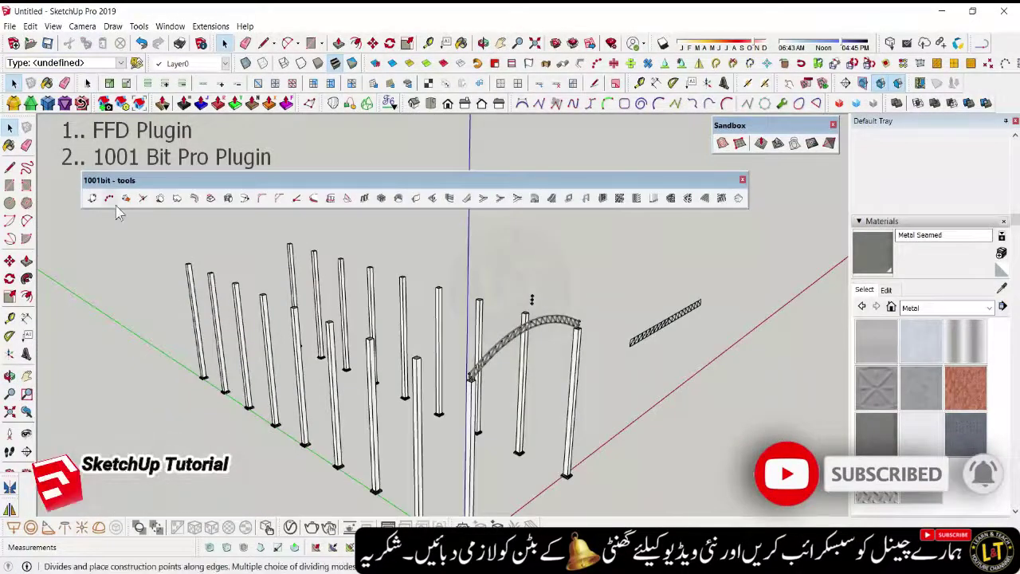
{"action": "scroll", "coordinate": [472, 382], "scroll_direction": "up", "scroll_amount": 1}
{"action": "scroll", "coordinate": [472, 383], "scroll_direction": "up", "scroll_amount": 1}
{"action": "scroll", "coordinate": [472, 384], "scroll_direction": "up", "scroll_amount": 1}
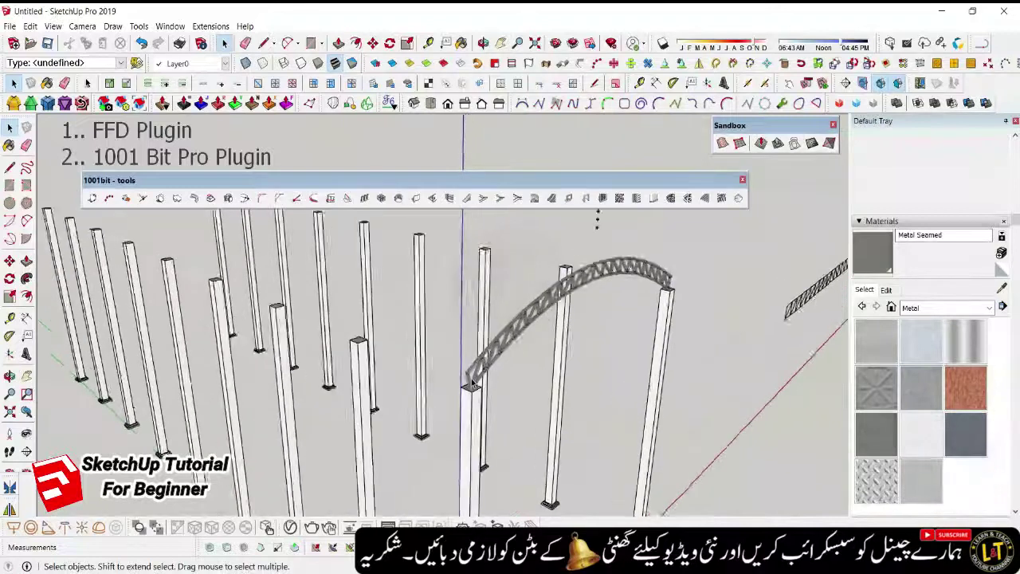
{"action": "scroll", "coordinate": [472, 384], "scroll_direction": "up", "scroll_amount": 1}
- Start a Ctrl copy of the arched truss, picking it up at its end point
{"action": "key", "text": "m"}
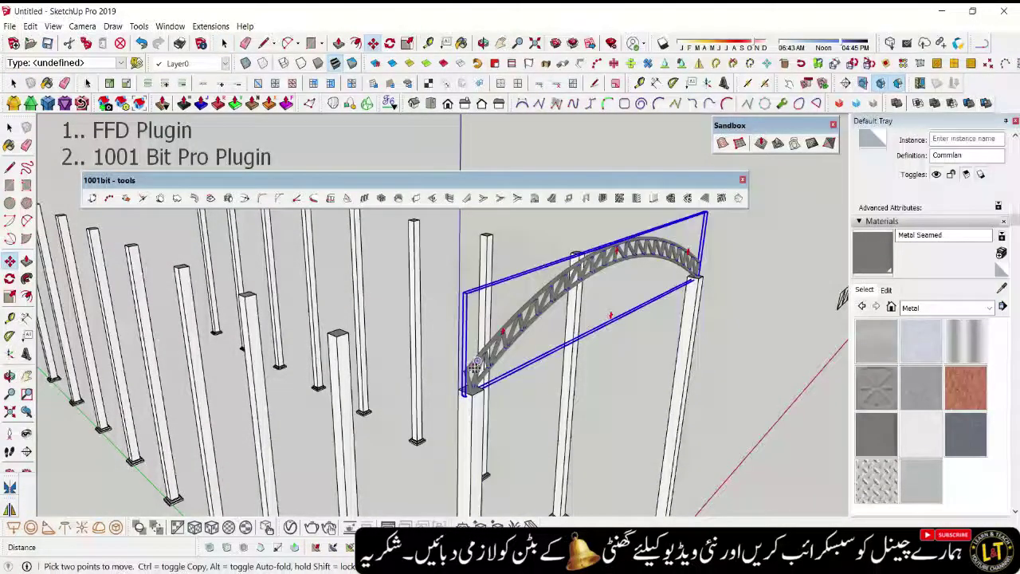
{"action": "left_click", "coordinate": [465, 371]}
{"action": "key", "text": "ctrl"}
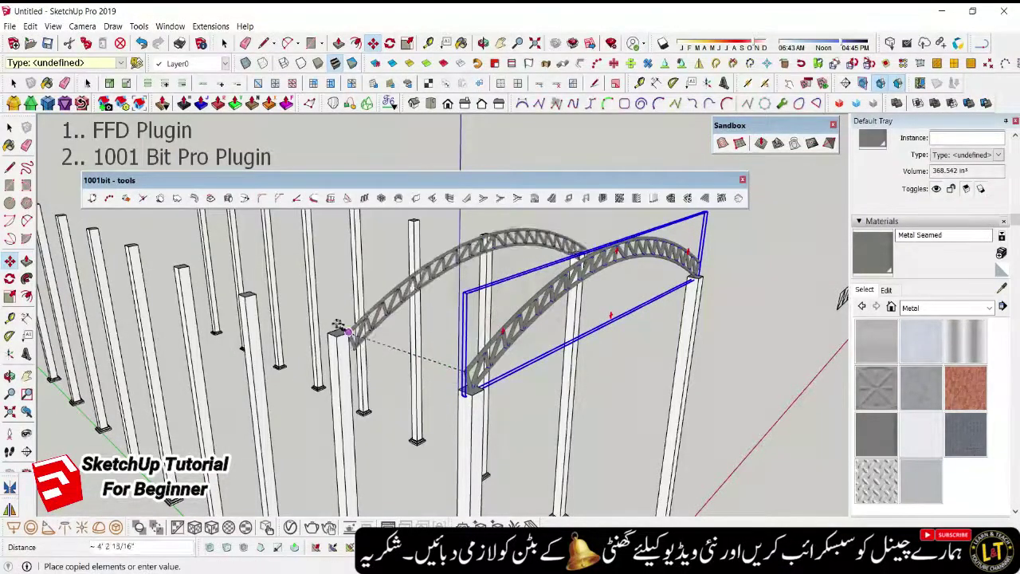
{"action": "scroll", "coordinate": [331, 318], "scroll_direction": "up", "scroll_amount": 2}
{"action": "scroll", "coordinate": [331, 317], "scroll_direction": "up", "scroll_amount": 2}
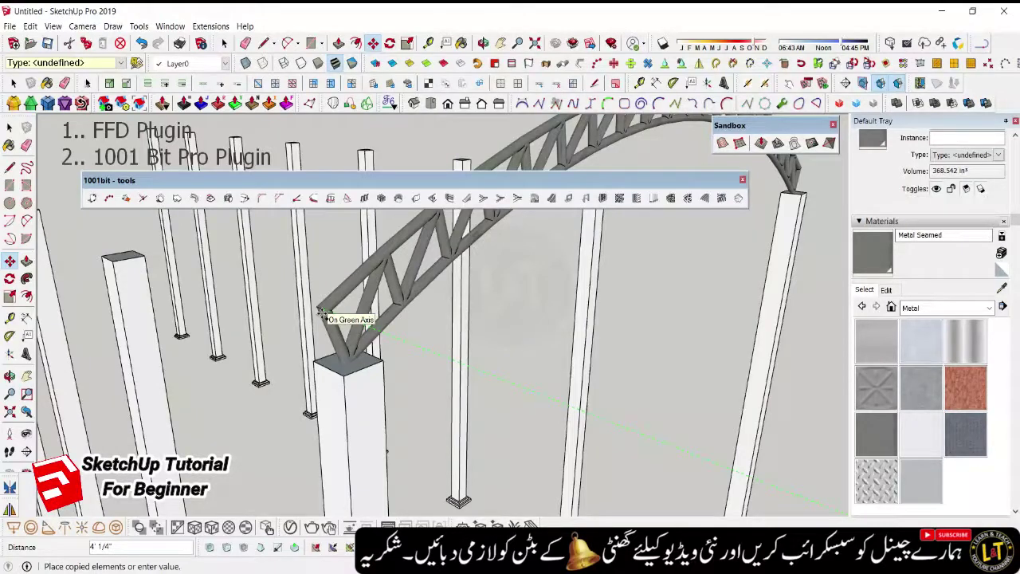
{"action": "scroll", "coordinate": [325, 327], "scroll_direction": "down", "scroll_amount": 3}
{"action": "scroll", "coordinate": [331, 303], "scroll_direction": "down", "scroll_amount": 3}
- Snap the truss copy onto the next column top along the green axis
{"action": "mouse_move", "coordinate": [337, 268]}
{"action": "middle_mouse_down"}
{"action": "mouse_move", "coordinate": [375, 359]}
{"action": "mouse_move", "coordinate": [449, 401]}
{"action": "mouse_move", "coordinate": [470, 375]}
{"action": "middle_mouse_up"}
{"action": "scroll", "coordinate": [449, 359], "scroll_direction": "up", "scroll_amount": 3}
{"action": "scroll", "coordinate": [359, 353], "scroll_direction": "up", "scroll_amount": 3}
{"action": "scroll", "coordinate": [296, 335], "scroll_direction": "up", "scroll_amount": 2}
{"action": "scroll", "coordinate": [296, 335], "scroll_direction": "up", "scroll_amount": 2}
{"action": "scroll", "coordinate": [295, 335], "scroll_direction": "down", "scroll_amount": 2}
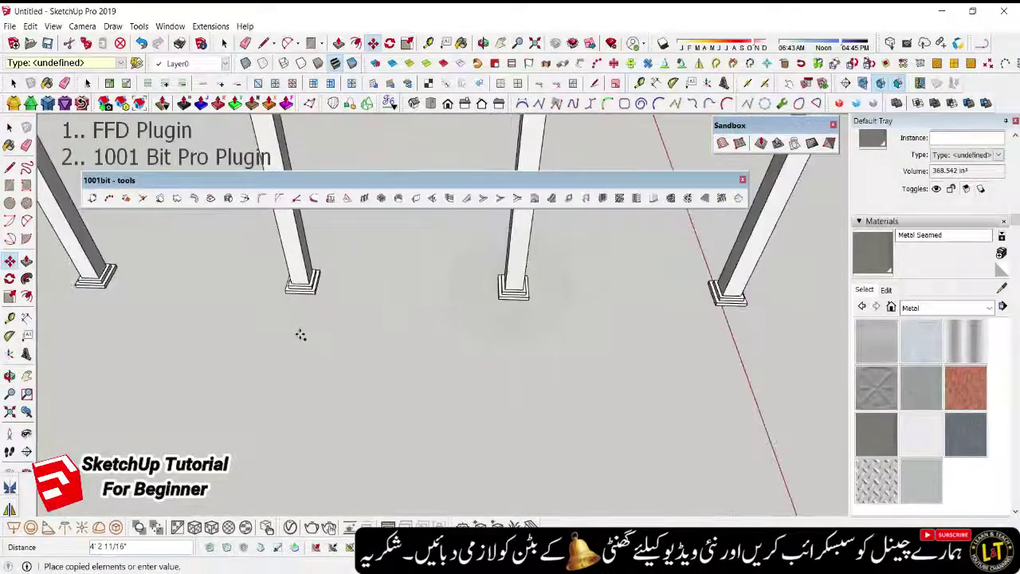
{"action": "scroll", "coordinate": [307, 331], "scroll_direction": "up", "scroll_amount": 4}
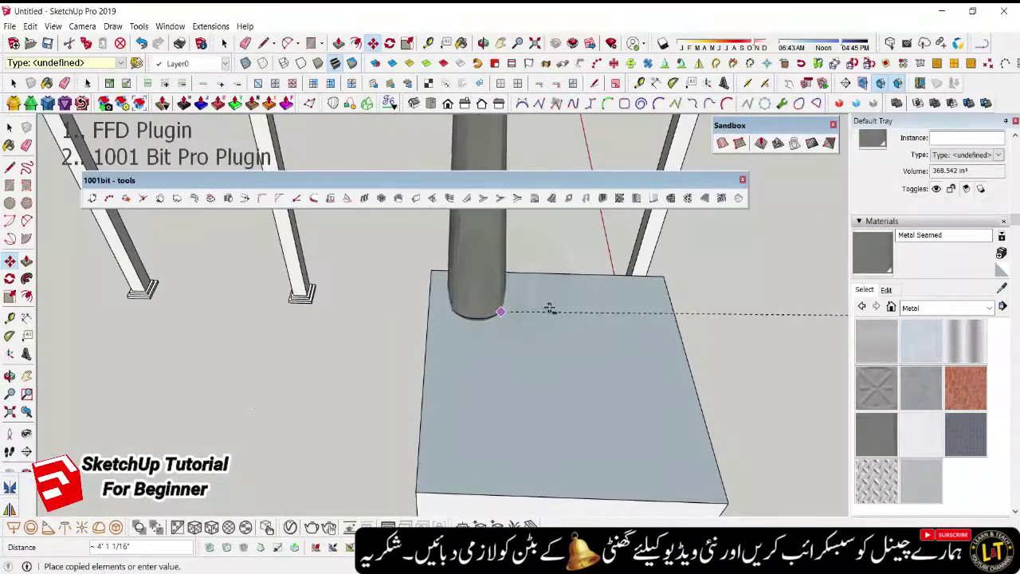
{"action": "middle_click_drag", "start_coordinate": [464, 356], "coordinate": [471, 266]}
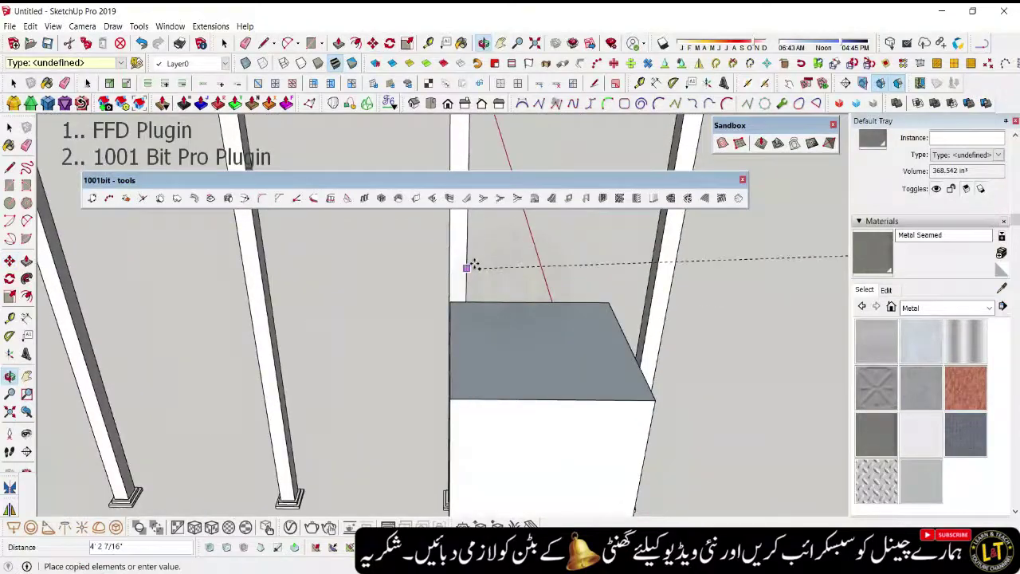
{"action": "scroll", "coordinate": [435, 296], "scroll_direction": "down", "scroll_amount": 3}
{"action": "scroll", "coordinate": [468, 267], "scroll_direction": "down", "scroll_amount": 3}
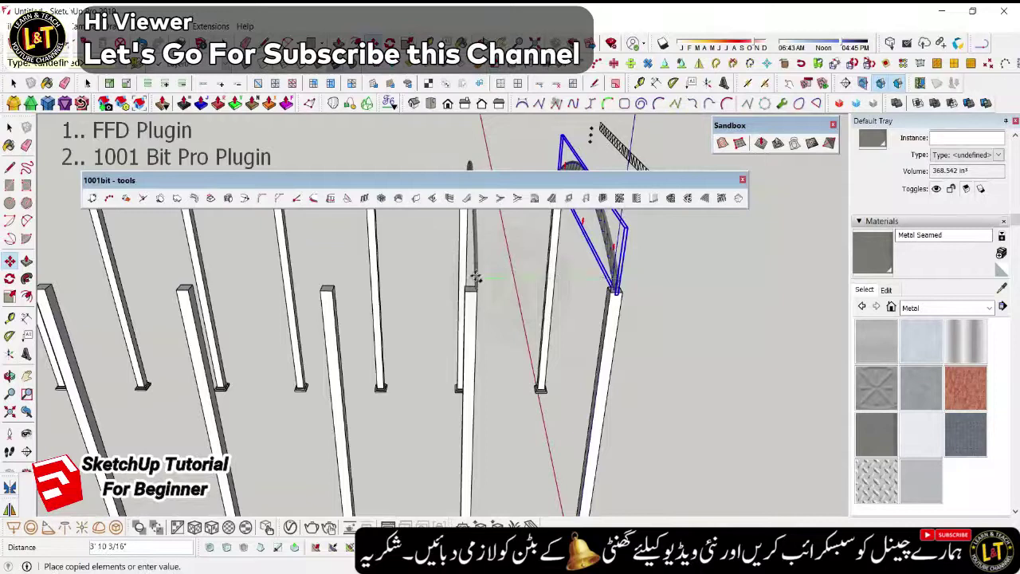
{"action": "scroll", "coordinate": [473, 279], "scroll_direction": "up", "scroll_amount": 2}
{"action": "scroll", "coordinate": [474, 279], "scroll_direction": "up", "scroll_amount": 3}
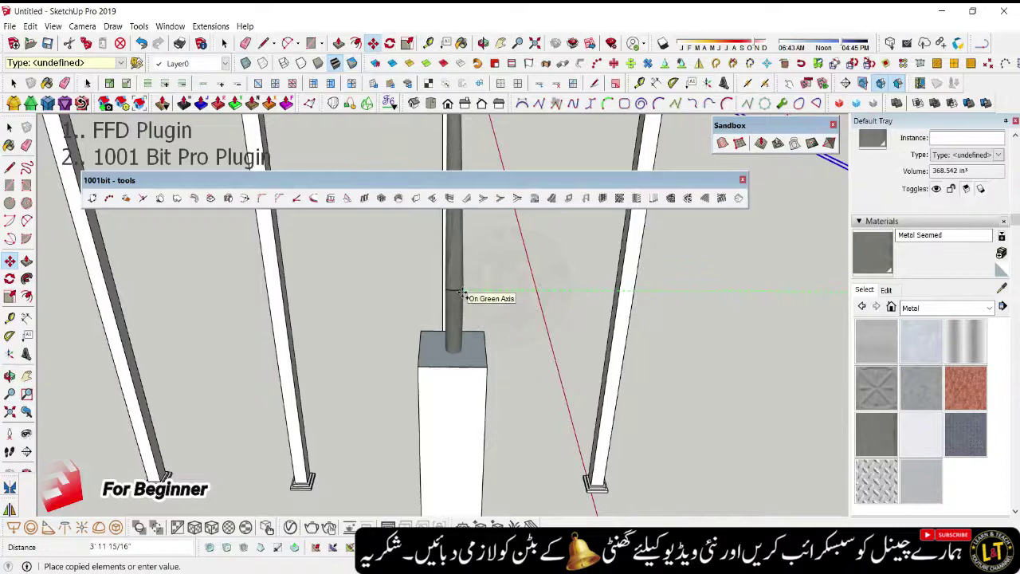
{"action": "left_click", "coordinate": [461, 292]}
{"action": "scroll", "coordinate": [453, 319], "scroll_direction": "down", "scroll_amount": 1}
{"action": "scroll", "coordinate": [446, 351], "scroll_direction": "down", "scroll_amount": 1}
{"action": "scroll", "coordinate": [443, 368], "scroll_direction": "down", "scroll_amount": 2}
{"action": "type", "text": "x"}
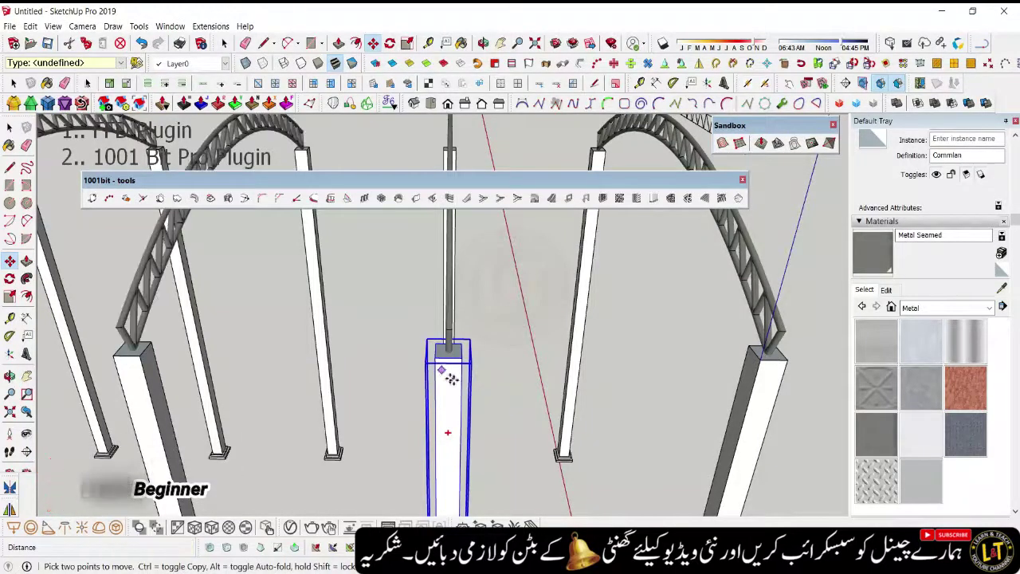
- Array the copied truss with x6 along the column row
{"action": "key", "text": "Return"}
{"action": "scroll", "coordinate": [447, 374], "scroll_direction": "down", "scroll_amount": 2}
{"action": "scroll", "coordinate": [457, 382], "scroll_direction": "down", "scroll_amount": 2}
{"action": "scroll", "coordinate": [457, 384], "scroll_direction": "down", "scroll_amount": 1}
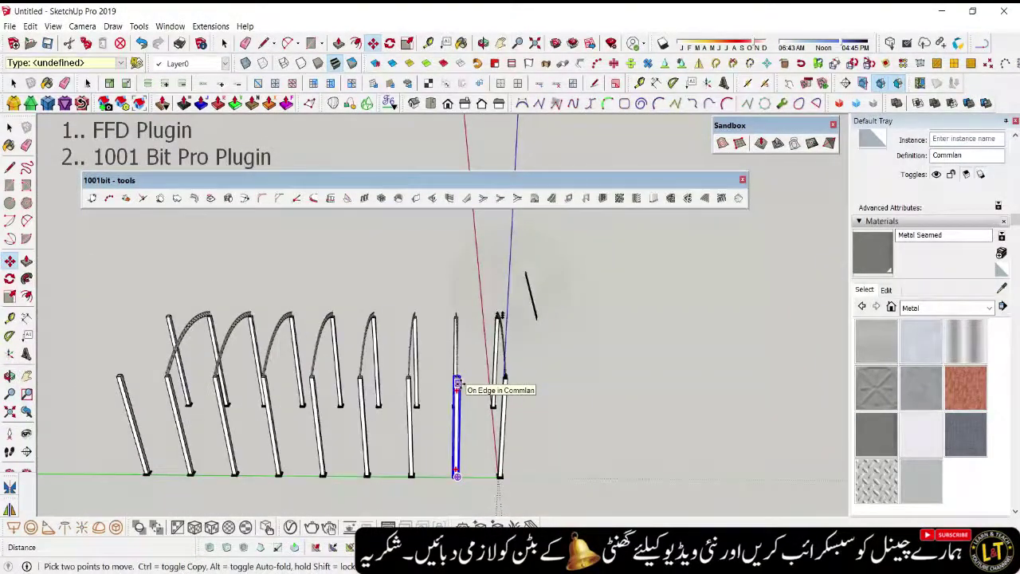
{"action": "type", "text": "x6"}
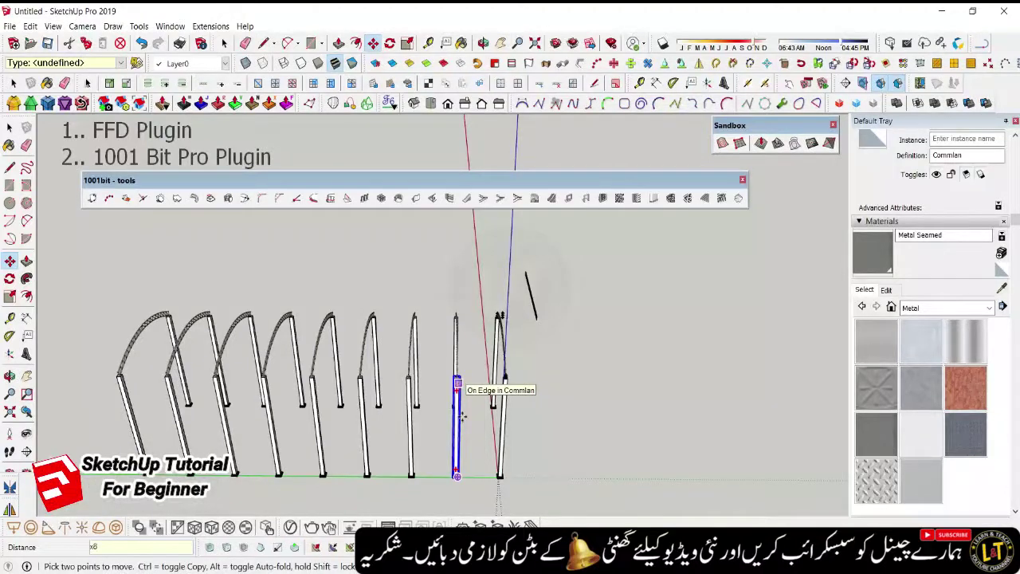
- Clear the selection, orbit around the arch array, and select the spare straight truss
{"action": "key", "text": "space"}
{"action": "left_click", "coordinate": [590, 449]}
{"action": "mouse_move", "coordinate": [591, 449]}
{"action": "middle_mouse_down"}
{"action": "mouse_move", "coordinate": [466, 297]}
{"action": "mouse_move", "coordinate": [382, 355]}
{"action": "middle_mouse_up"}
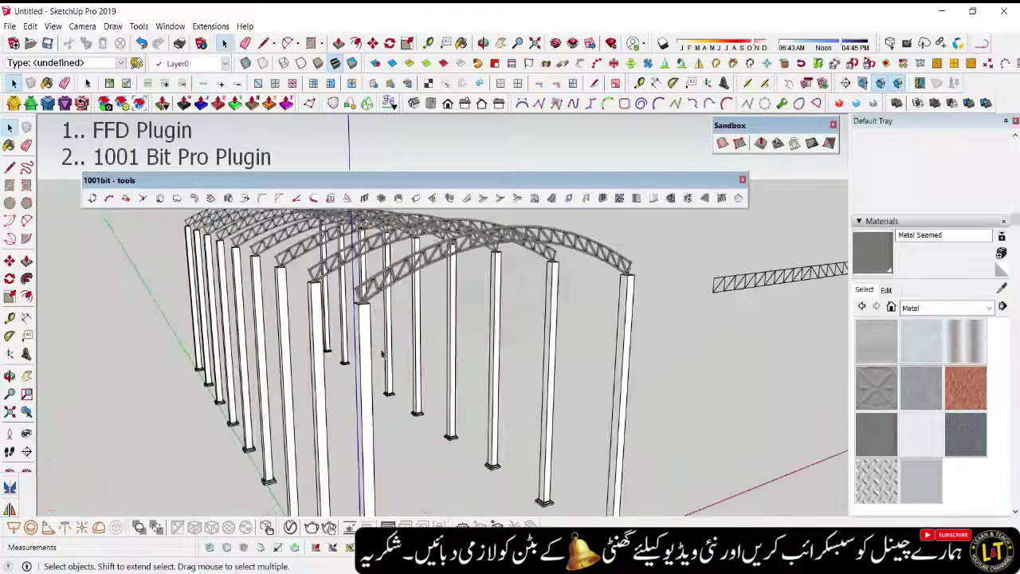
{"action": "mouse_move", "coordinate": [384, 261]}
{"action": "middle_mouse_down"}
{"action": "mouse_move", "coordinate": [582, 231]}
{"action": "mouse_move", "coordinate": [589, 348]}
{"action": "middle_mouse_up"}
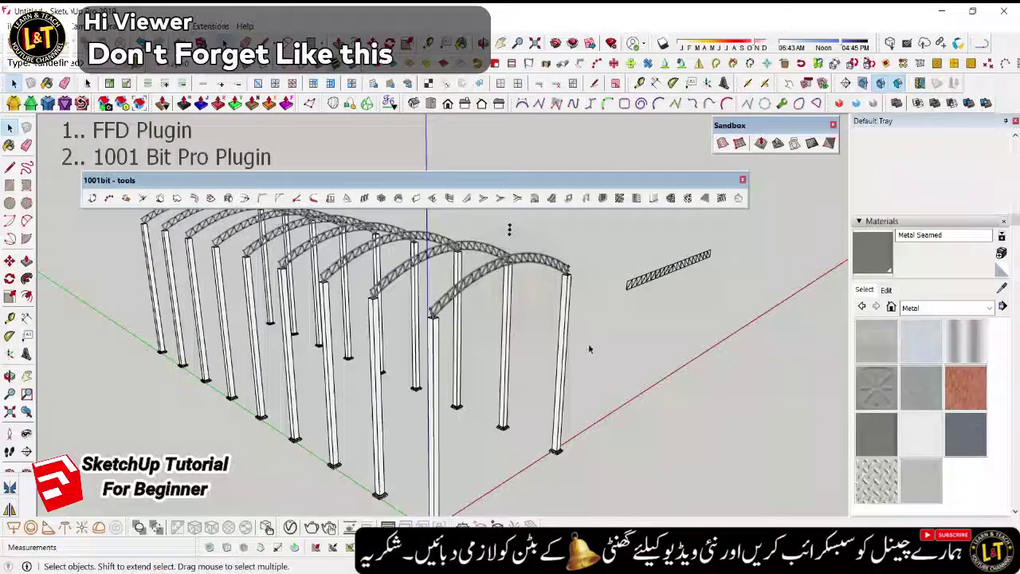
{"action": "left_click", "coordinate": [647, 286]}
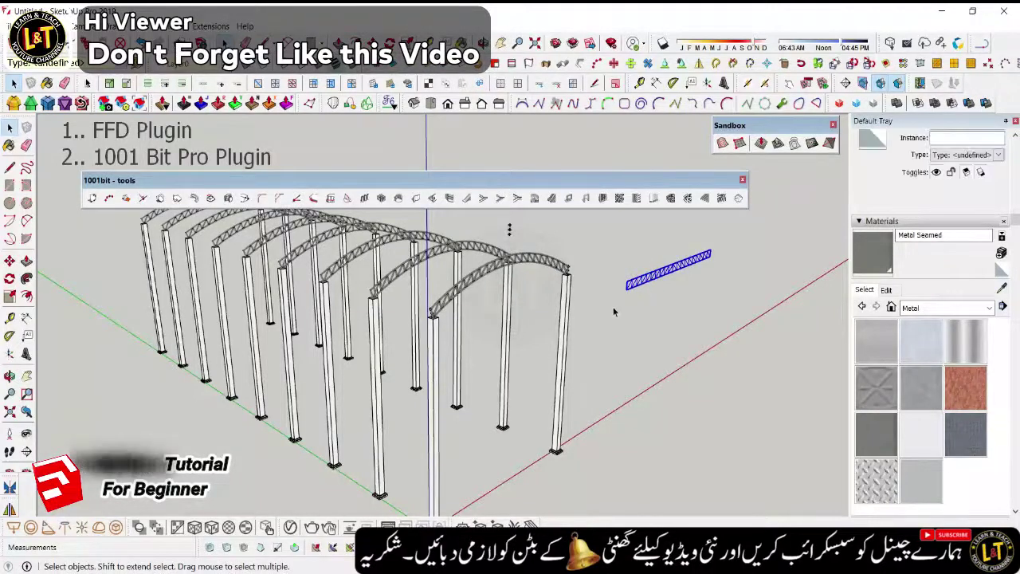
- Box-select the spare straight truss, then orbit around the row of arches
{"action": "left_click_drag", "start_coordinate": [733, 238], "coordinate": [609, 300]}
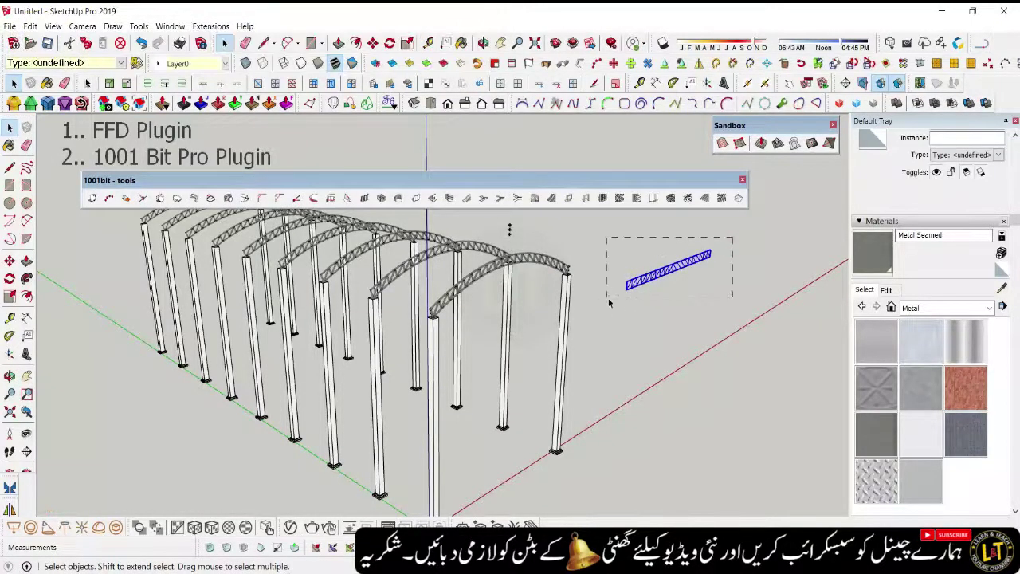
{"action": "left_click", "coordinate": [619, 306]}
{"action": "mouse_move", "coordinate": [510, 228]}
{"action": "middle_mouse_down"}
{"action": "mouse_move", "coordinate": [526, 255]}
{"action": "mouse_move", "coordinate": [468, 389]}
{"action": "middle_mouse_up"}
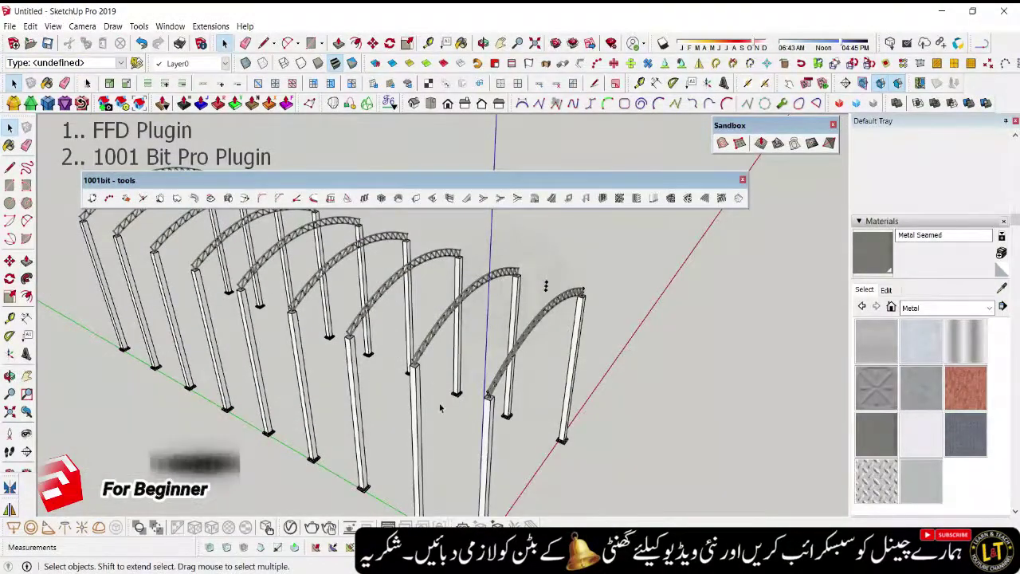
{"action": "mouse_move", "coordinate": [433, 379]}
{"action": "middle_mouse_down"}
{"action": "mouse_move", "coordinate": [357, 364]}
{"action": "mouse_move", "coordinate": [423, 413]}
{"action": "mouse_move", "coordinate": [429, 429]}
{"action": "middle_mouse_up"}
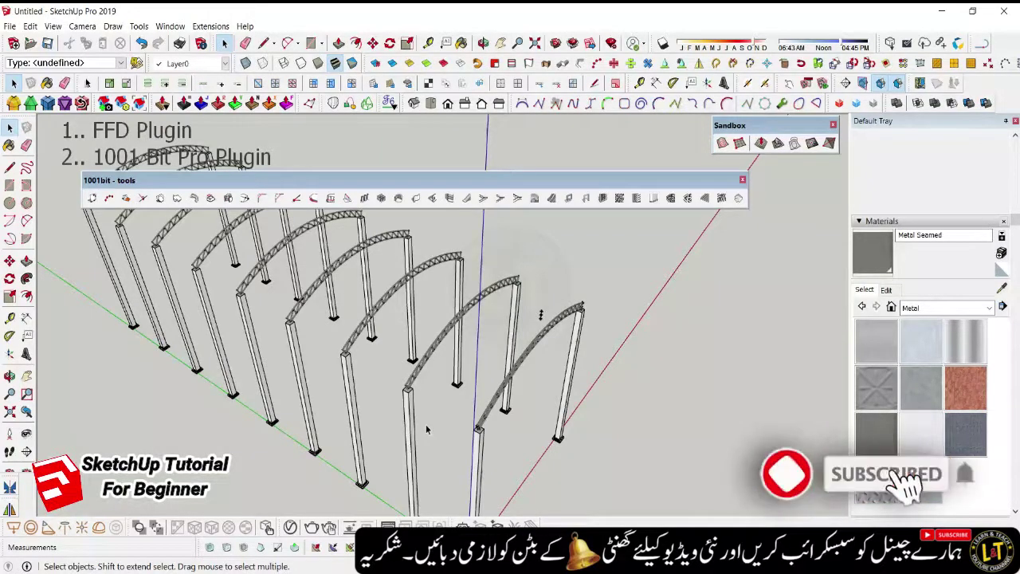
{"action": "middle_click_drag", "start_coordinate": [426, 431], "coordinate": [478, 351]}
{"action": "scroll", "coordinate": [463, 334], "scroll_direction": "up", "scroll_amount": 2}
{"action": "scroll", "coordinate": [449, 311], "scroll_direction": "up", "scroll_amount": 3}
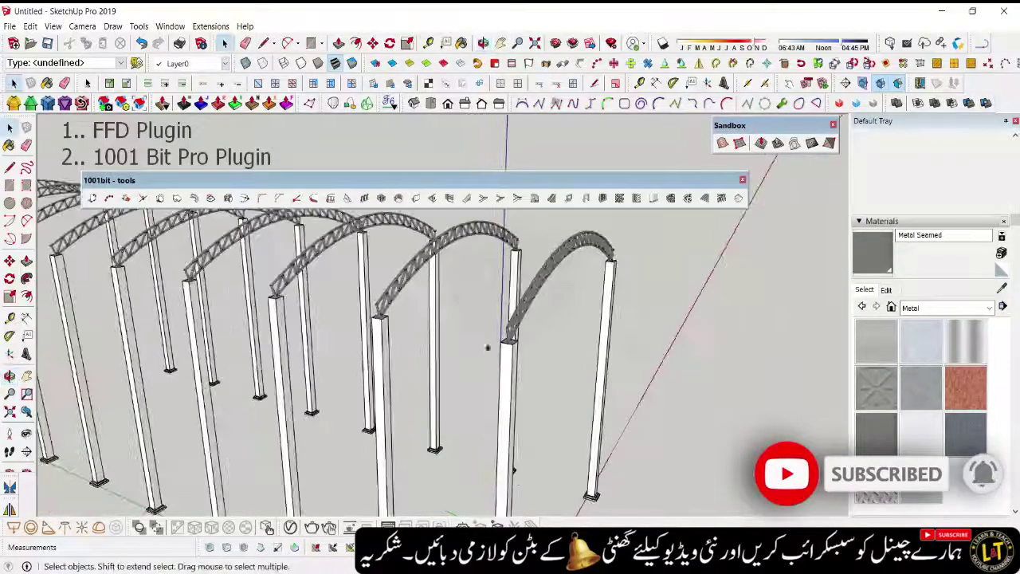
- View the arches more closely and move the 1001bit toolbar to the viewport bottom
{"action": "middle_click_drag", "start_coordinate": [449, 311], "coordinate": [364, 312]}
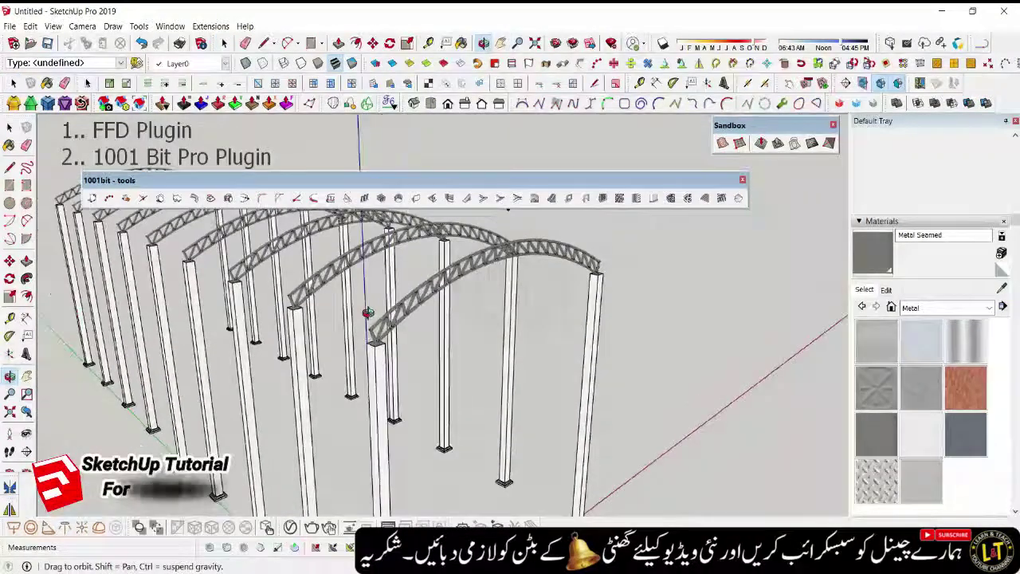
{"action": "scroll", "coordinate": [369, 295], "scroll_direction": "up", "scroll_amount": 2}
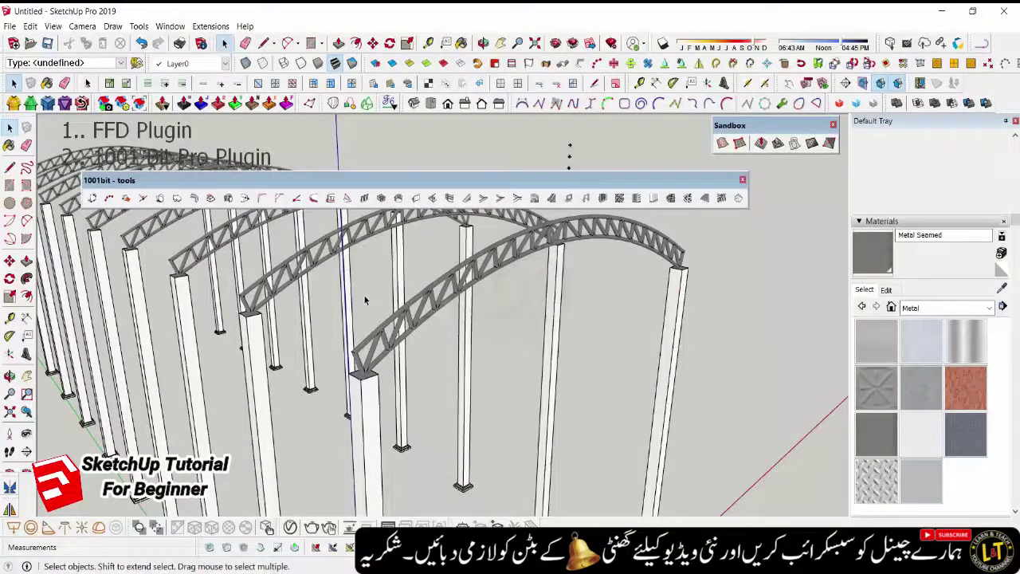
{"action": "middle_click_drag", "start_coordinate": [363, 294], "coordinate": [363, 268]}
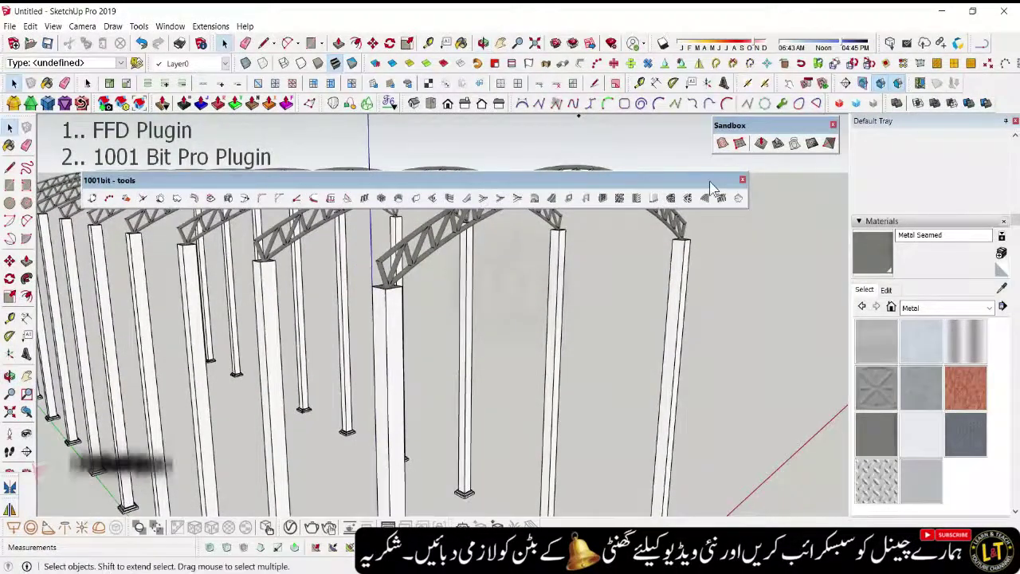
{"action": "left_click_drag", "start_coordinate": [754, 176], "coordinate": [773, 459]}
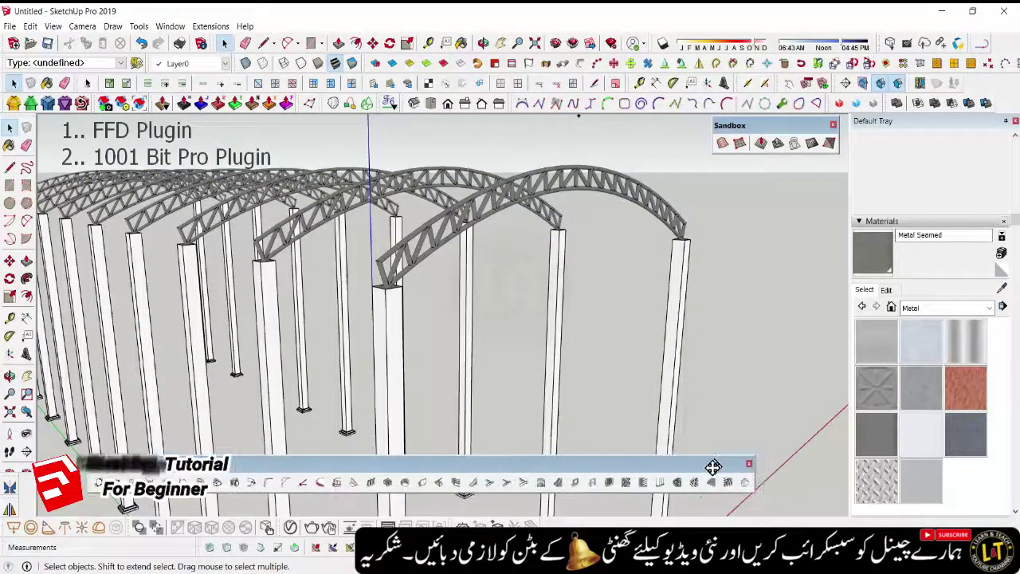
{"action": "left_click_drag", "start_coordinate": [773, 459], "coordinate": [677, 476]}
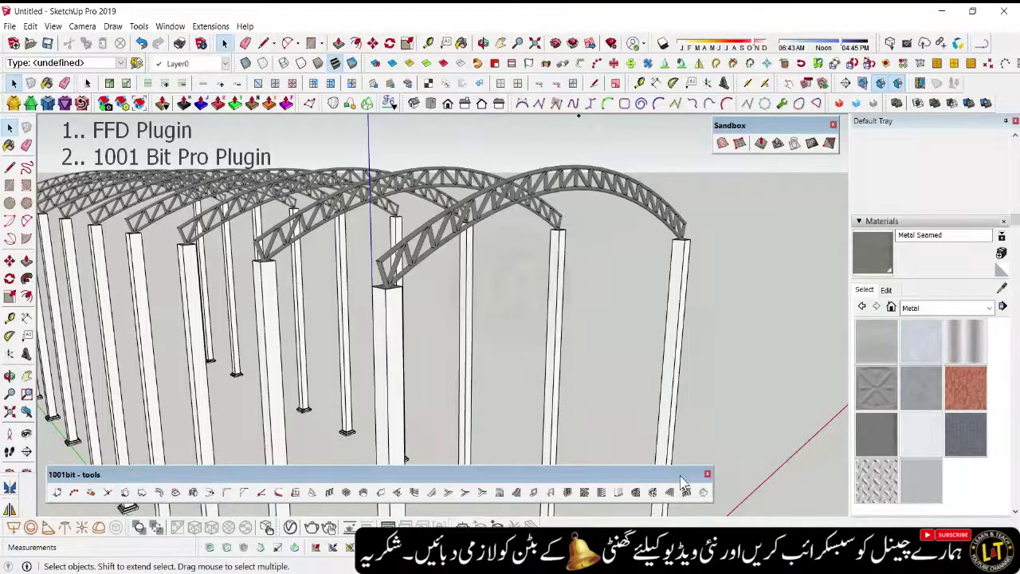